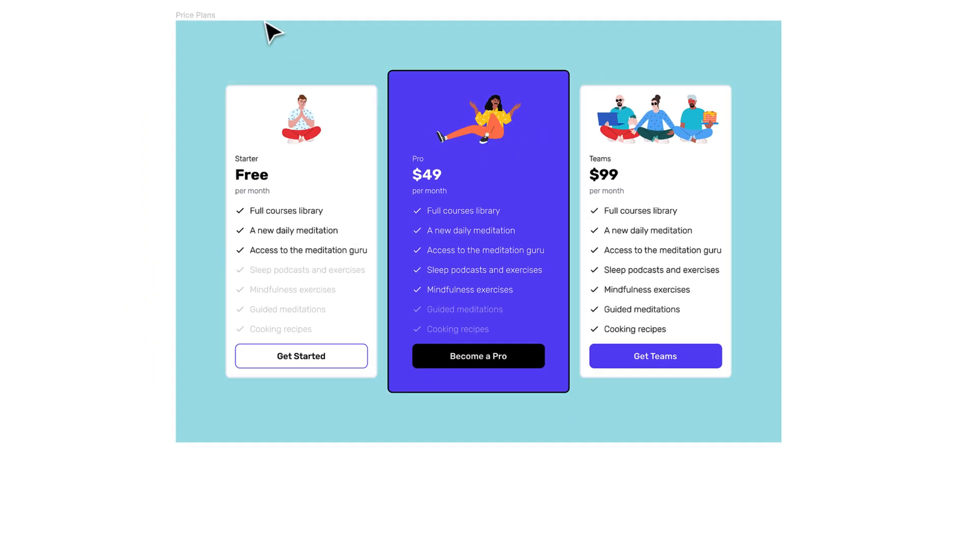
Step: Resize the Price Plans frame to 1013 × 696
left_click(208, 17)
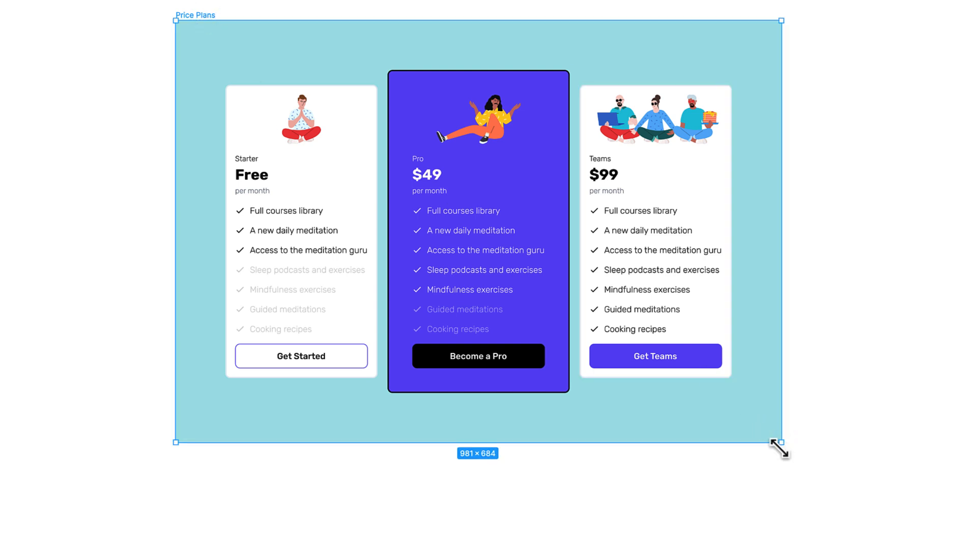
left_click_drag(778, 448, 800, 451)
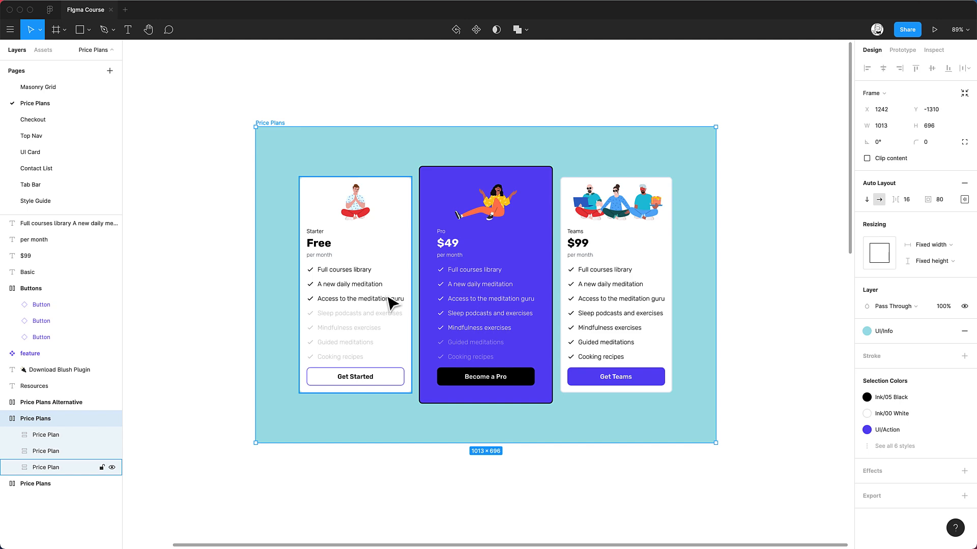
left_click(312, 484)
Step: Duplicate the Basic, $99, per month and feature list texts from Resources into the empty canvas beside the topmost Price Plans frame
scroll(313, 486, "down", 5)
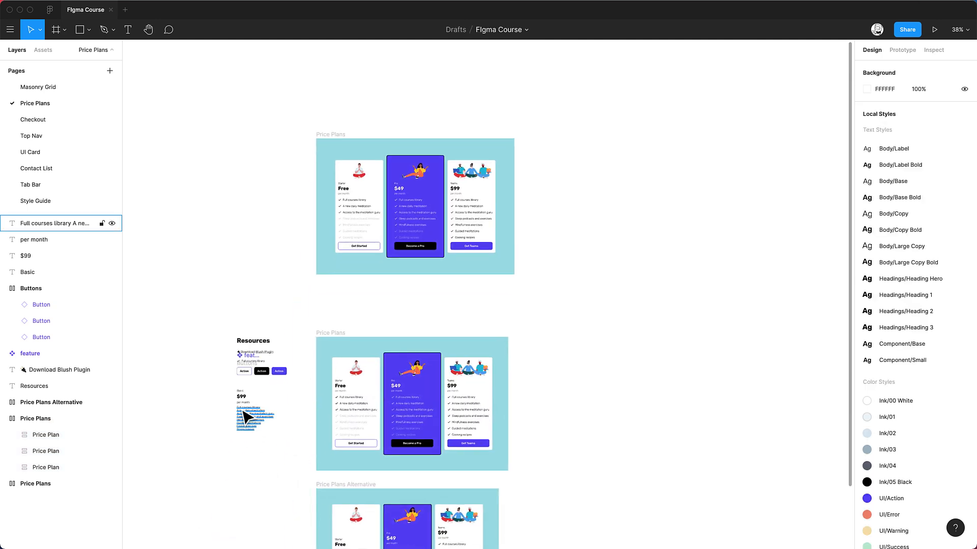
scroll(243, 411, "up", 5)
scroll(242, 414, "right", 1)
scroll(232, 399, "up", 2)
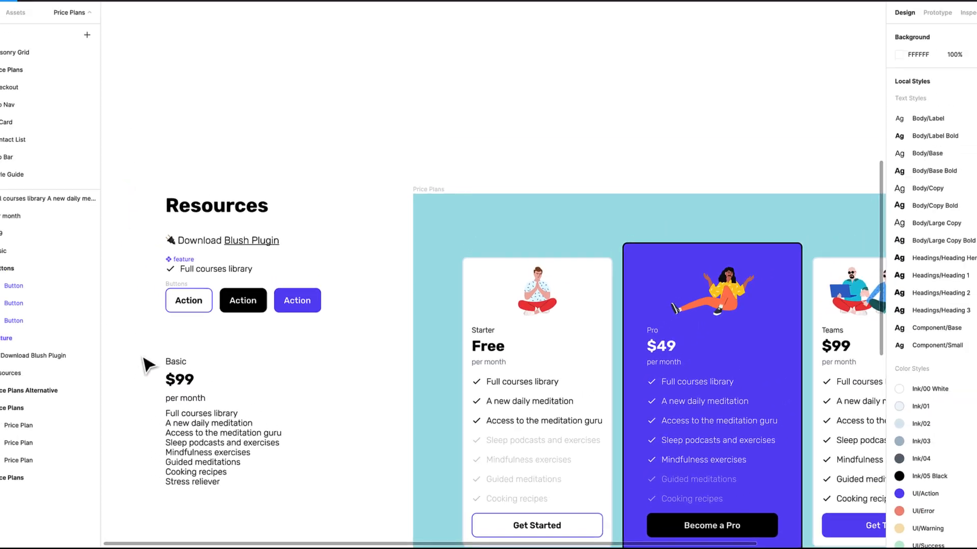
left_click_drag(51, 287, 176, 457)
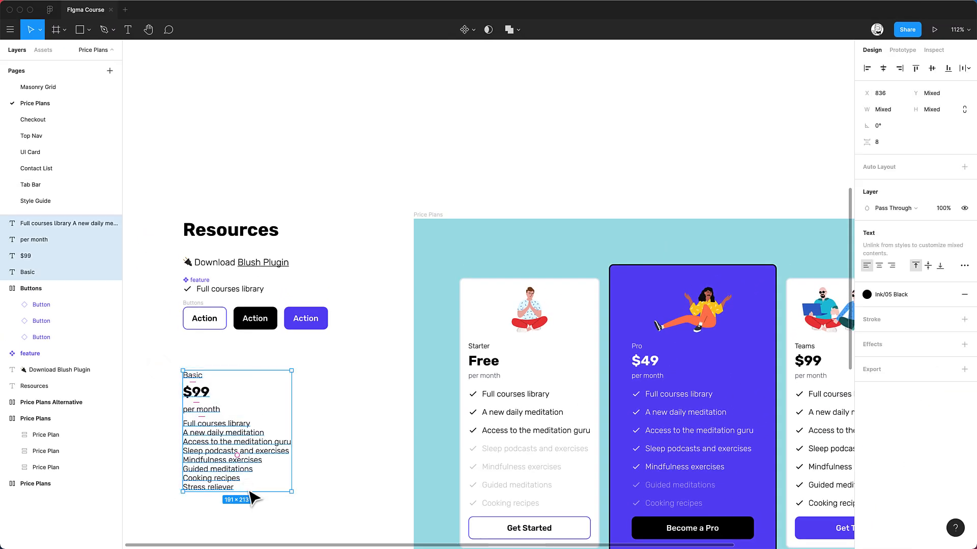
scroll(264, 420, "down", 10)
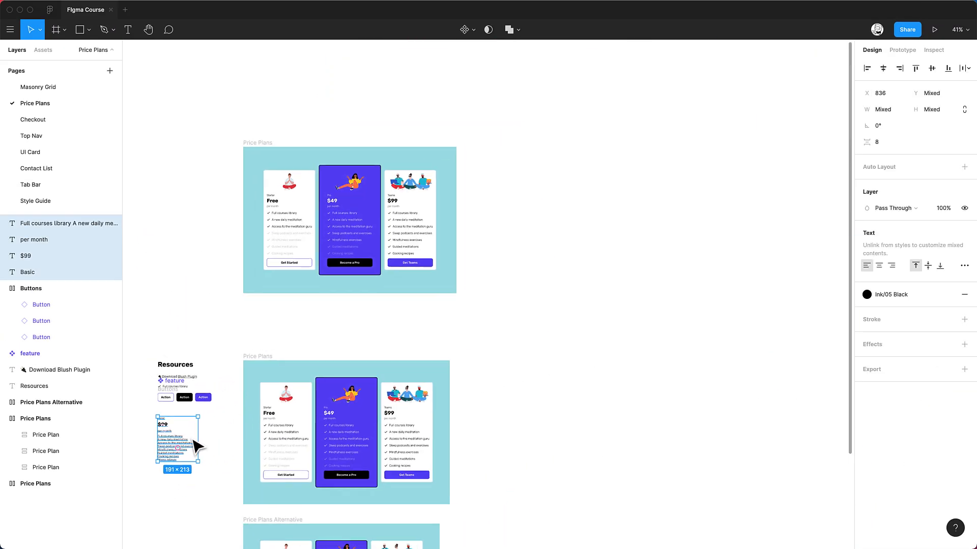
left_click_drag(181, 451, 618, 192)
Step: Move the copied feature list down, away from the Basic, $99 and per month texts
key("z")
left_click_drag(577, 146, 715, 251)
left_click(569, 119)
left_click_drag(297, 92, 369, 168)
left_click(406, 238)
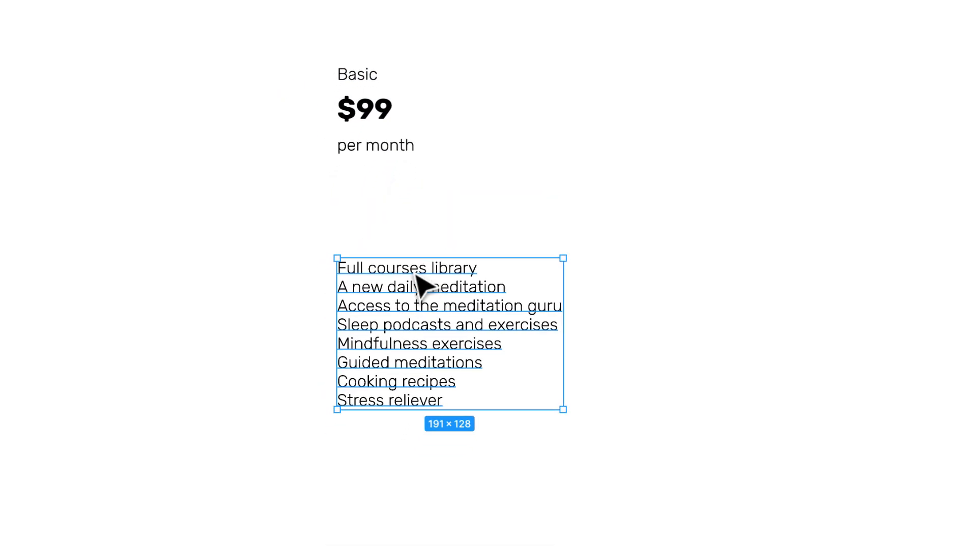
Step: Wrap the copied Basic, $99 and per month texts together in an auto layout frame
scroll(348, 18, "up", 3)
left_click(411, 89)
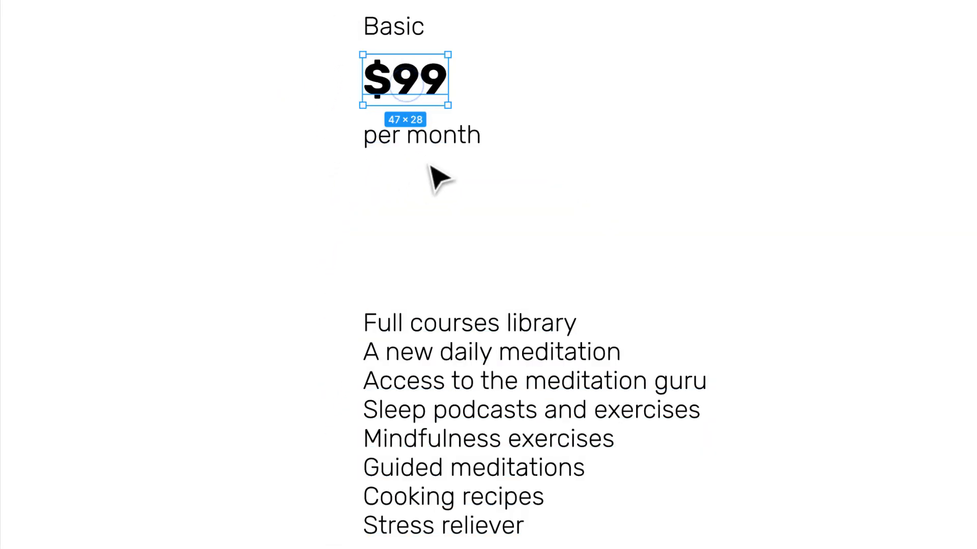
left_click(438, 148)
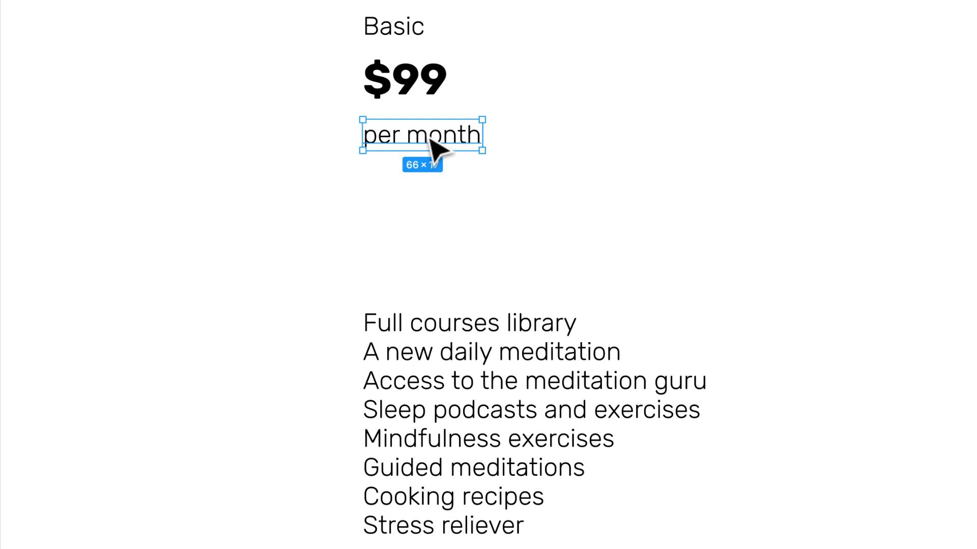
left_click_drag(315, 0, 423, 180)
key("shift+a")
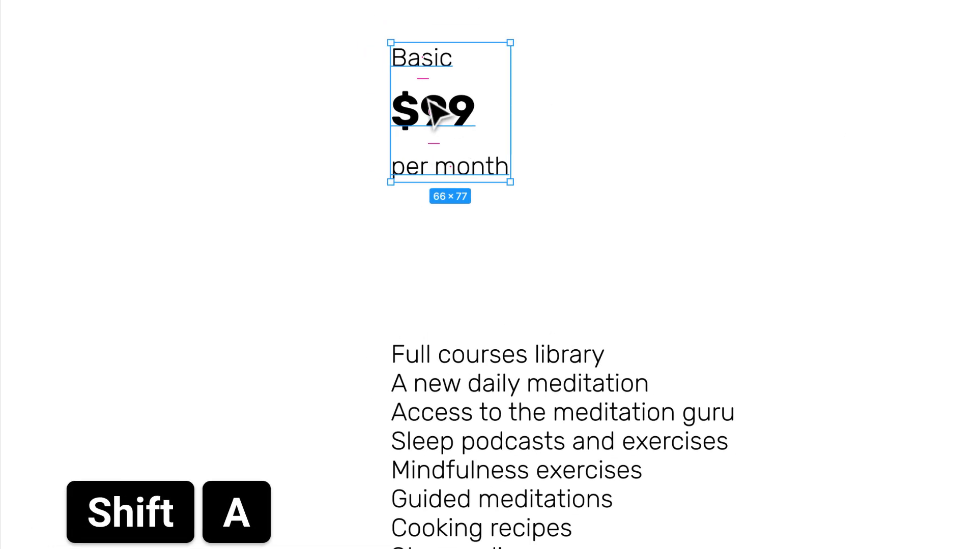
key("shift+a")
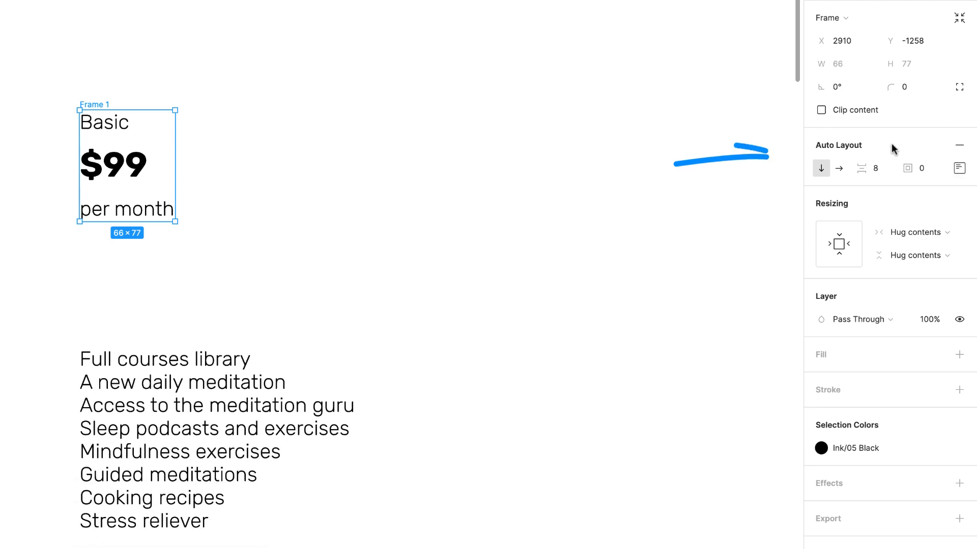
Step: Try horizontal direction and an item spacing of 16 on the price text frame, restoring vertical direction and a spacing of 8
left_click(838, 168)
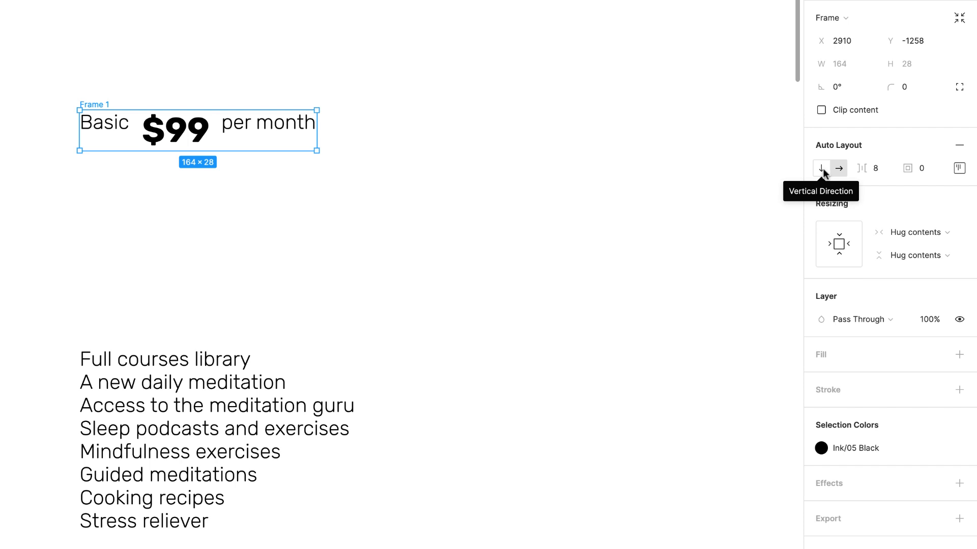
left_click(822, 169)
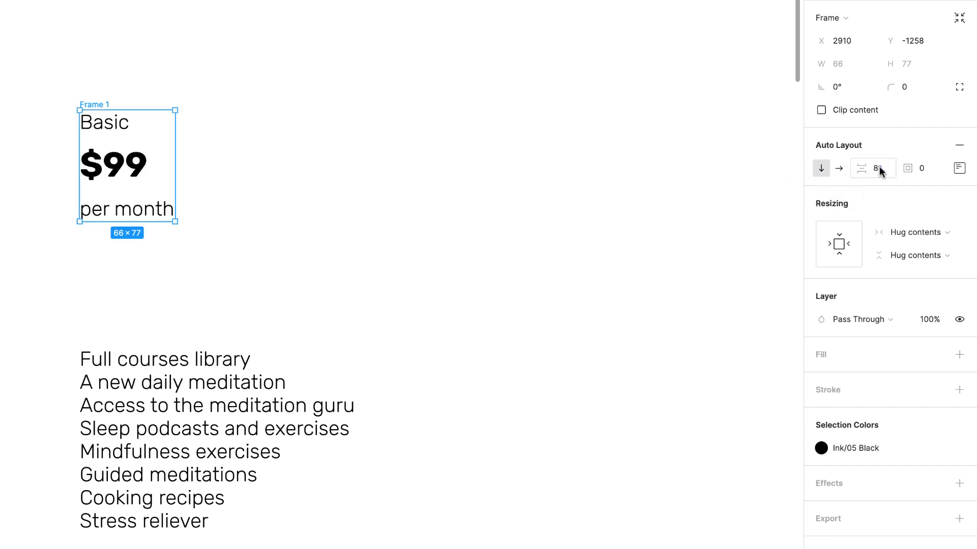
type("16")
key("Return")
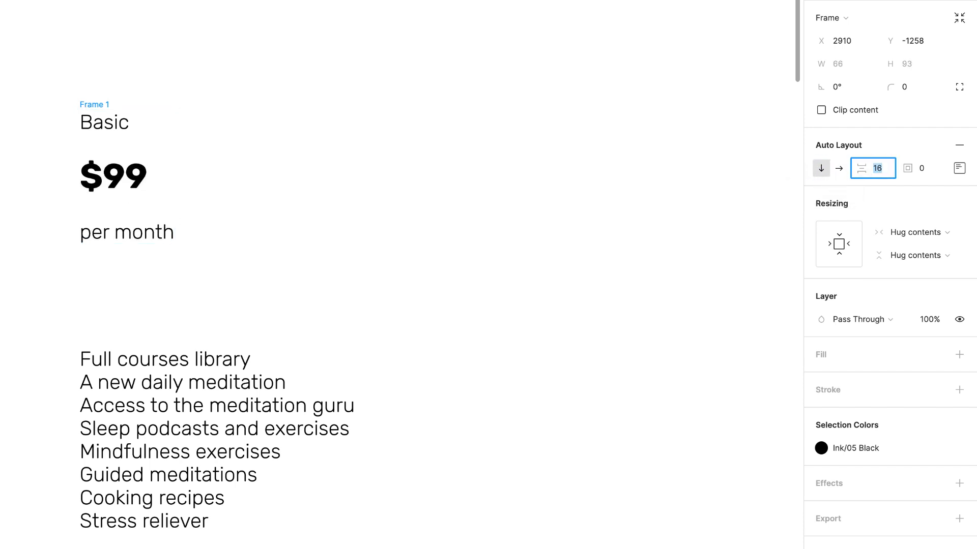
type("8")
key("Return")
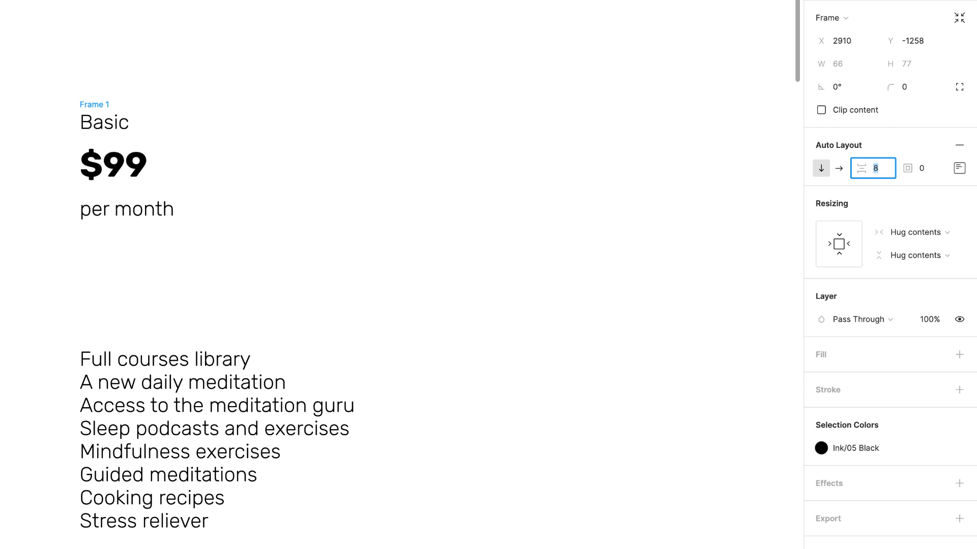
Step: View the alignment and padding settings of the price text frame's auto layout
left_click(959, 168)
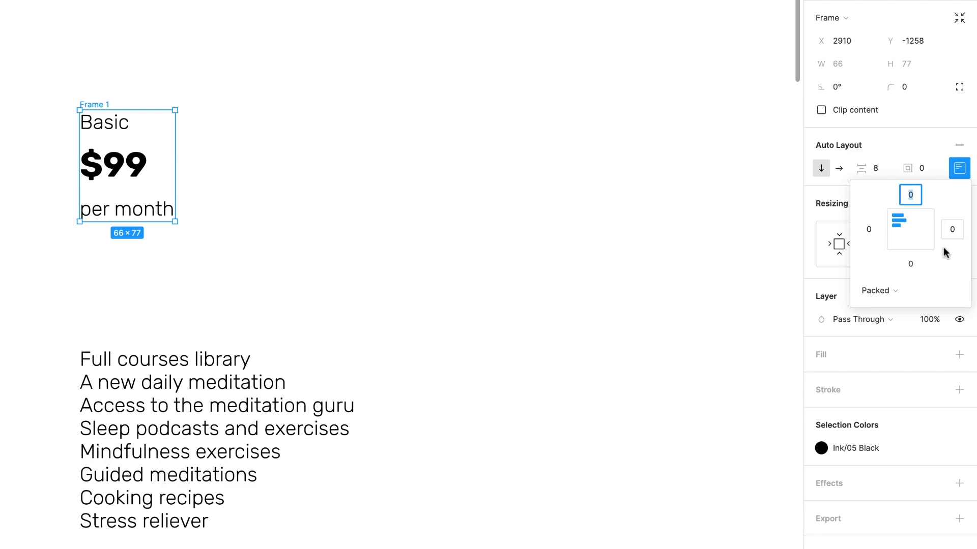
left_click(307, 130)
left_click(96, 104)
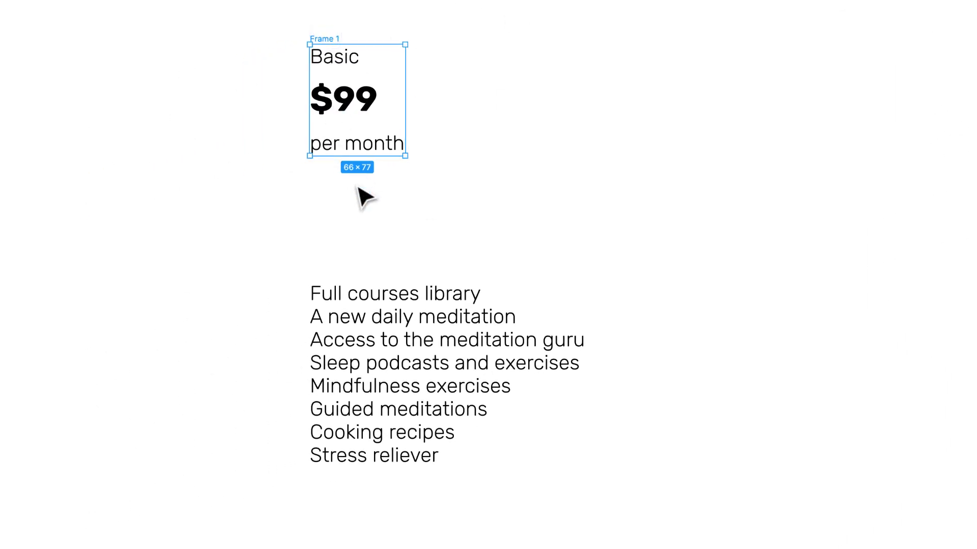
left_click(382, 292)
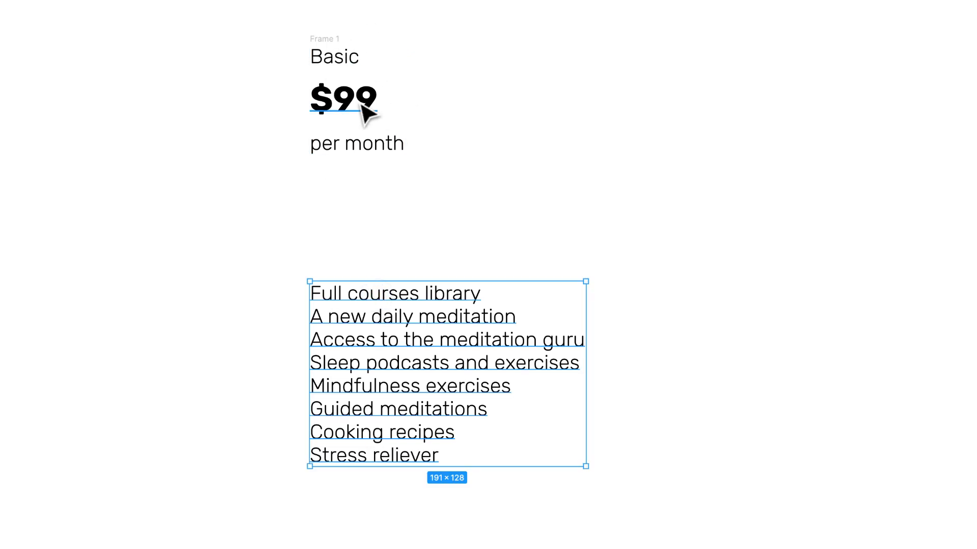
double_click(336, 299)
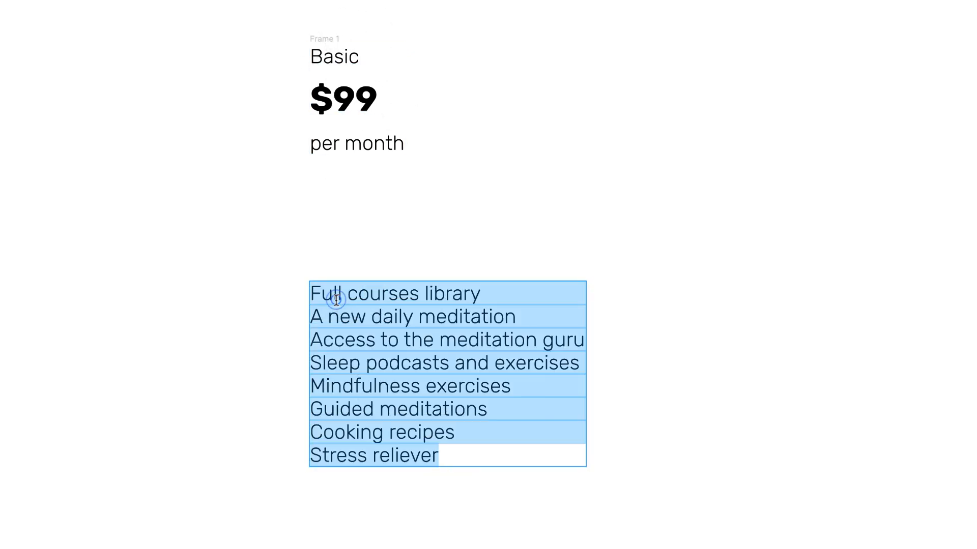
key("Escape")
left_click(367, 227)
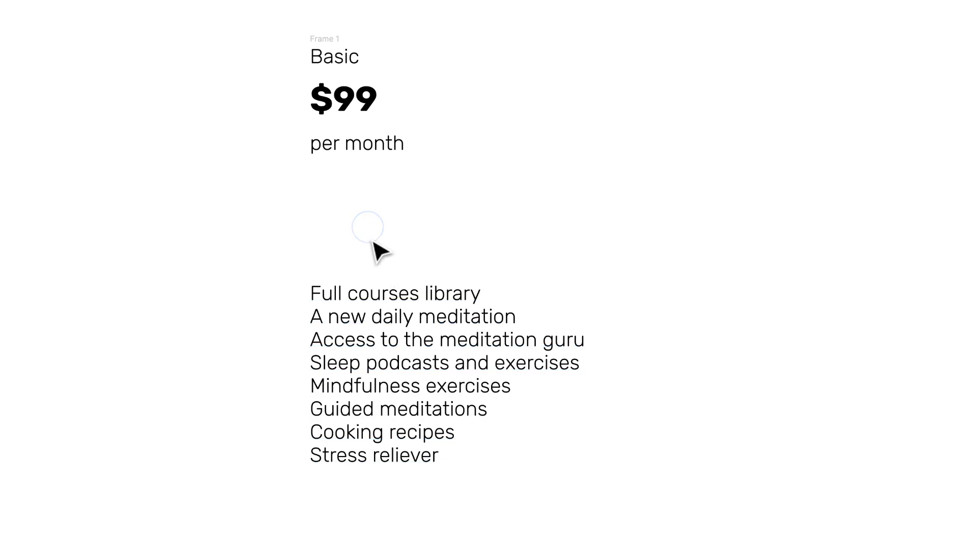
Step: Keep a duplicate of the feature list off to the side and move the original up beneath the per month text
left_click(384, 340)
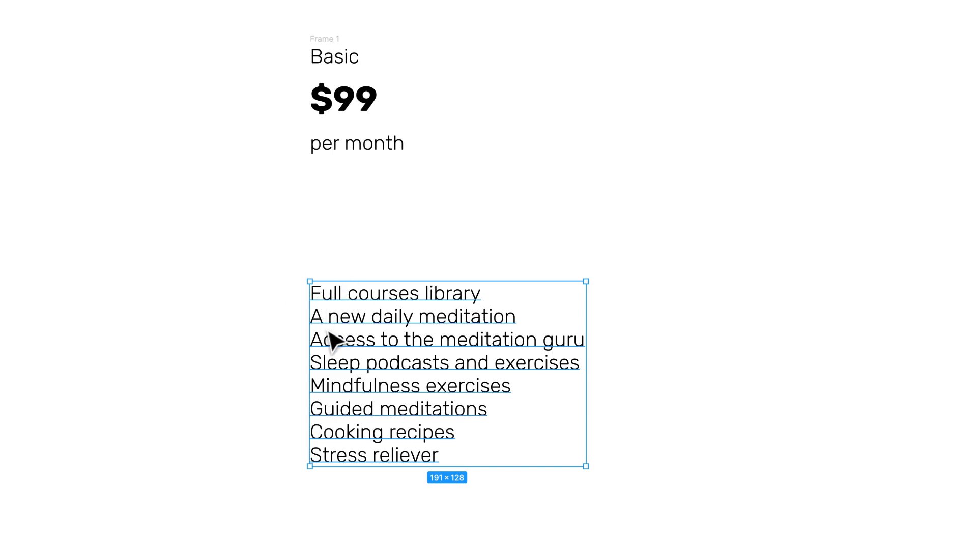
left_click_drag(361, 302, 368, 219)
Step: Delete every line except "Full courses library" from the feature list beneath the per month text
double_click(349, 231)
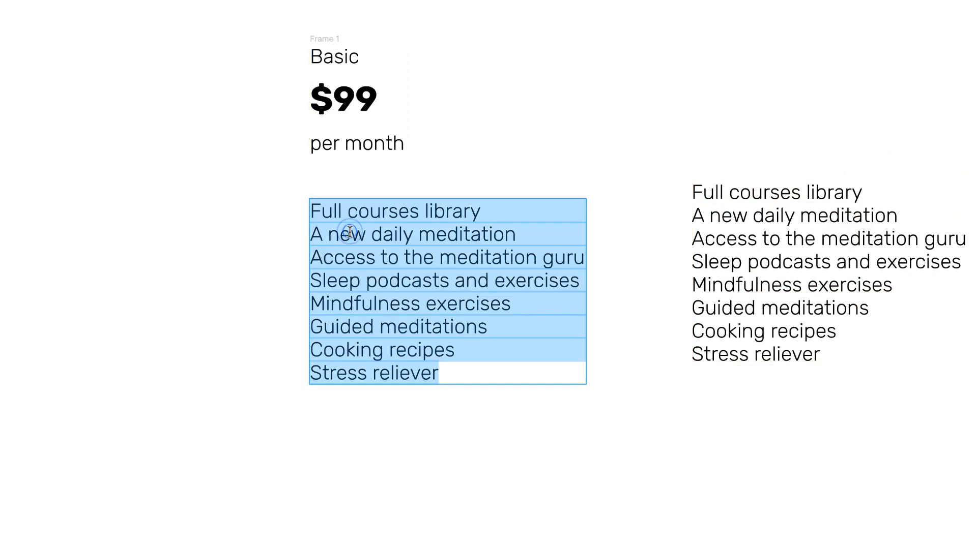
left_click(313, 234)
key("ctrl+shift+End")
key("BackSpace")
key("BackSpace")
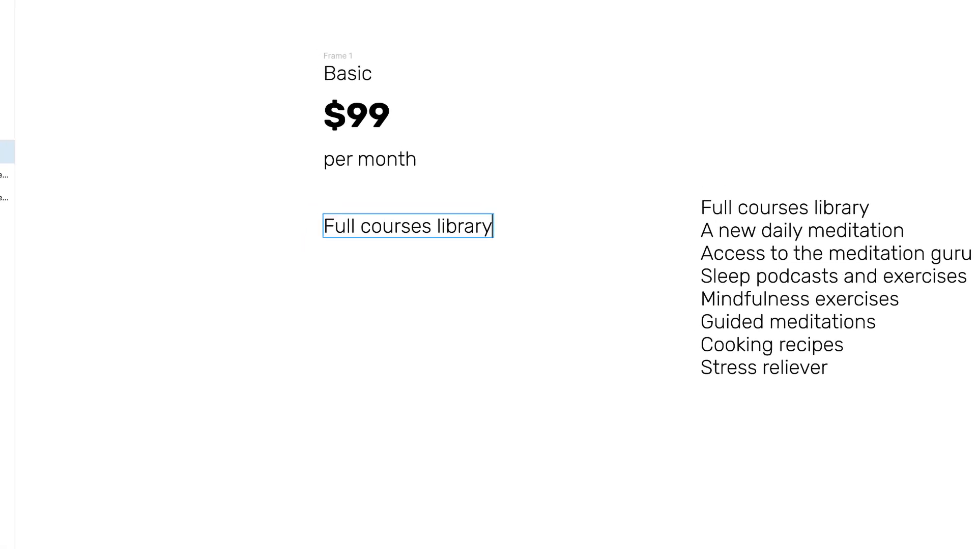
key("Escape")
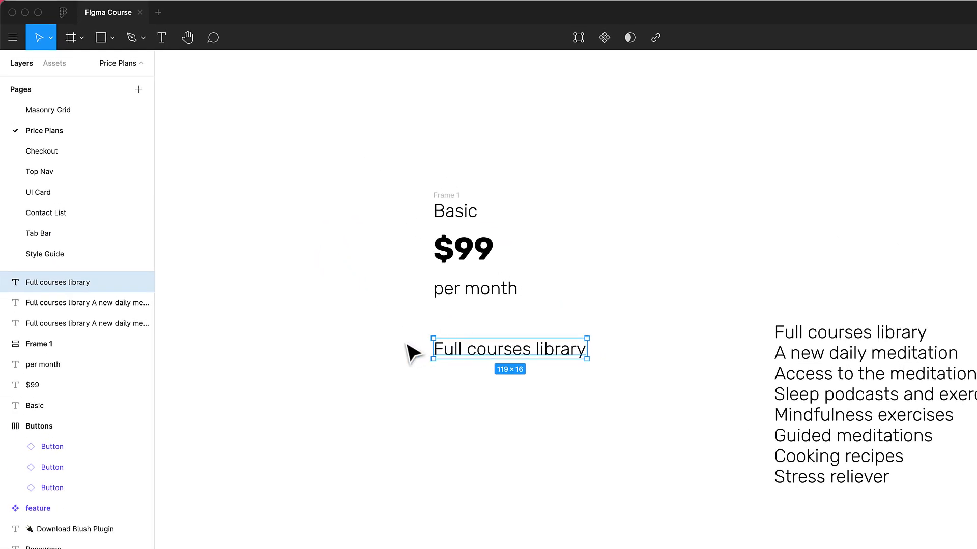
left_click(413, 352)
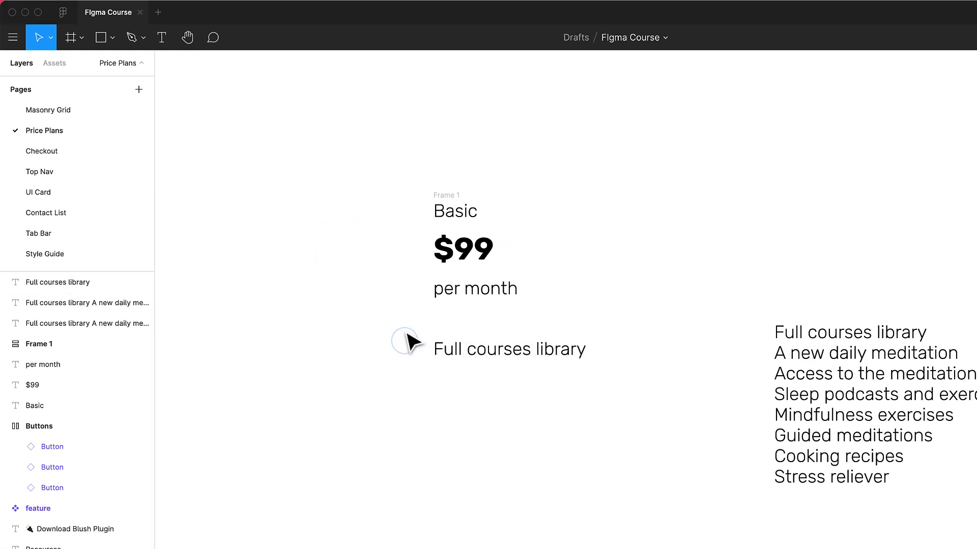
Step: Shift the single-line "Full courses library" text to the right and place the check icon component in front of it
scroll(405, 341, "up", 3)
left_click(448, 356)
left_click_drag(530, 366, 582, 374)
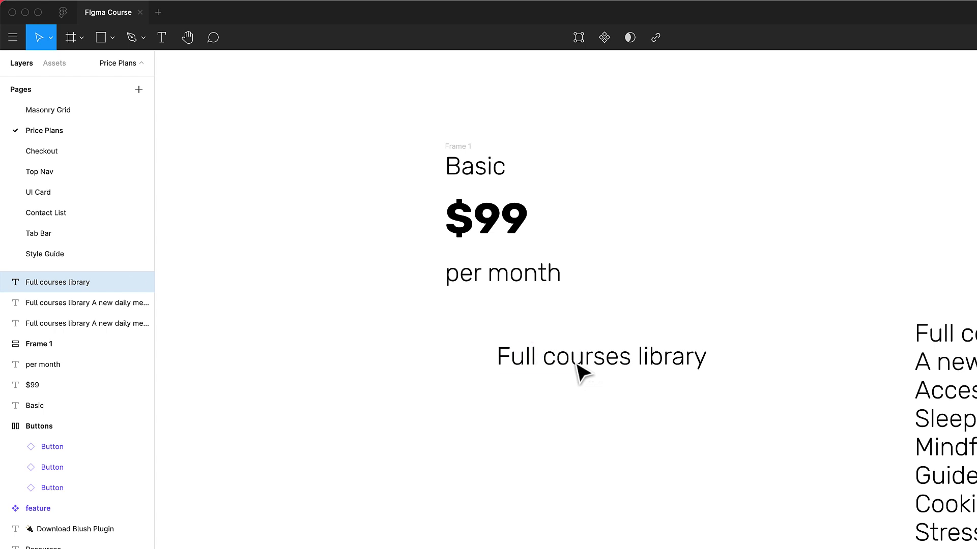
left_click(386, 346)
left_click(55, 63)
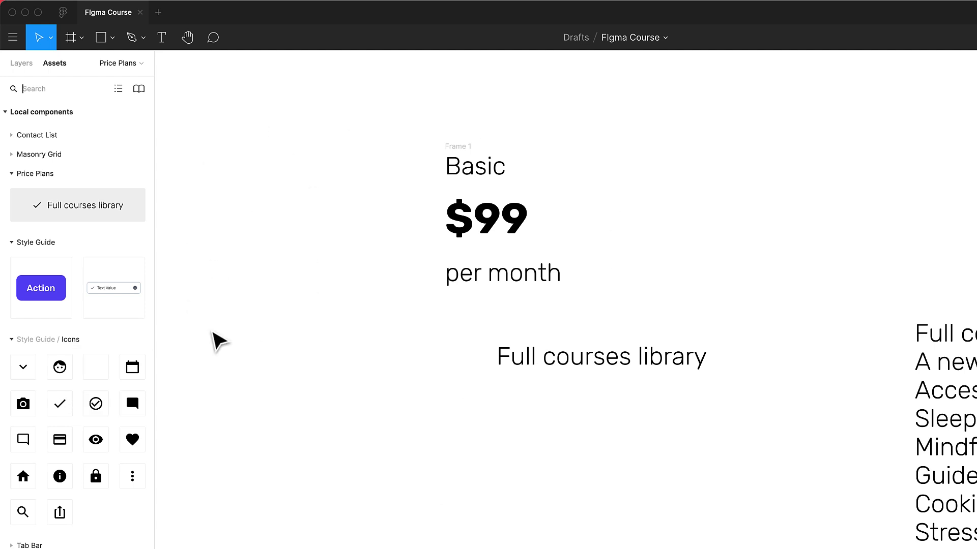
left_click_drag(60, 405, 461, 359)
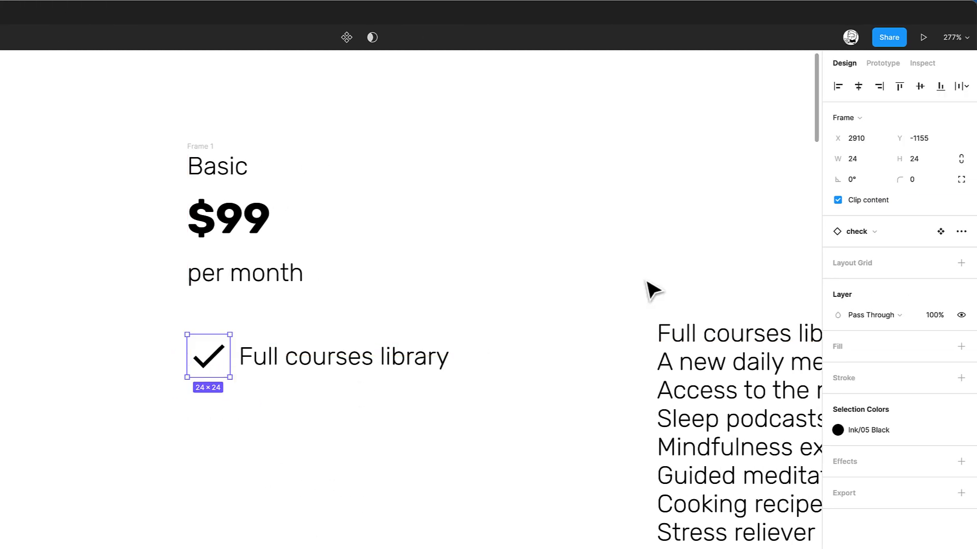
Step: Lock the check icon's proportions and set its size to 16 × 16
left_click(962, 159)
type("16")
key("Return")
Step: Align the "Full courses library" text with the check icon about 10 apart and wrap both in an auto layout frame
left_click_drag(296, 365, 290, 357)
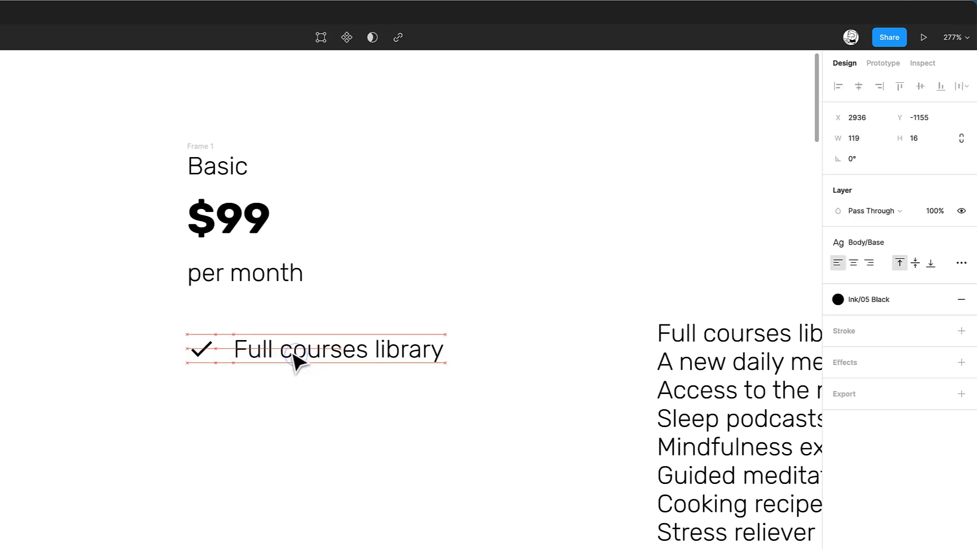
left_click(196, 362, "shift")
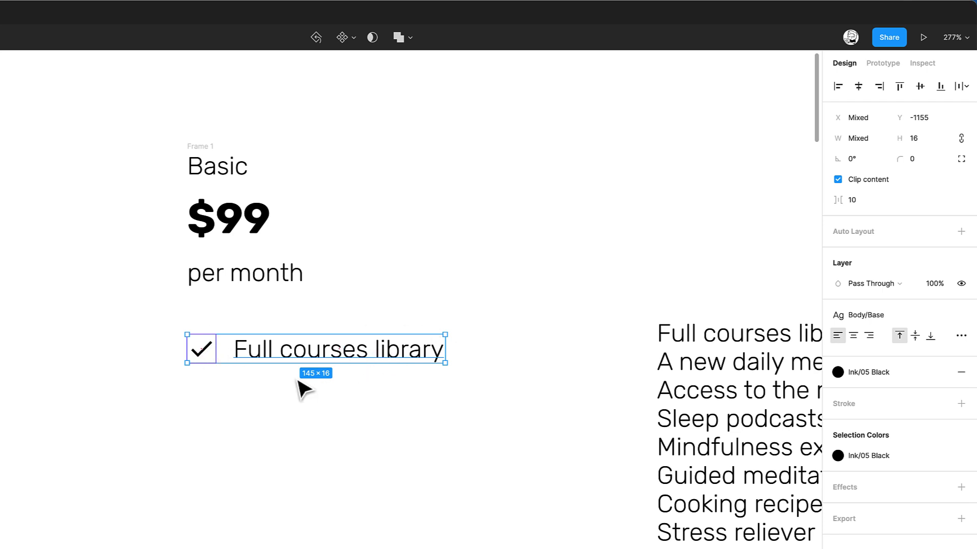
key("shift+a")
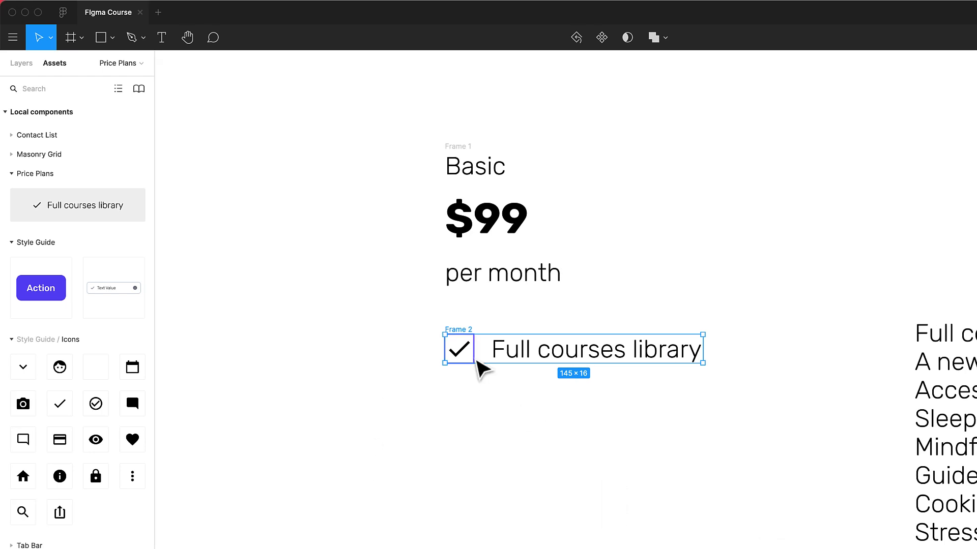
Step: Rename the icon-and-text frame "Row Benefit" and set its item spacing to 8
key("super+r")
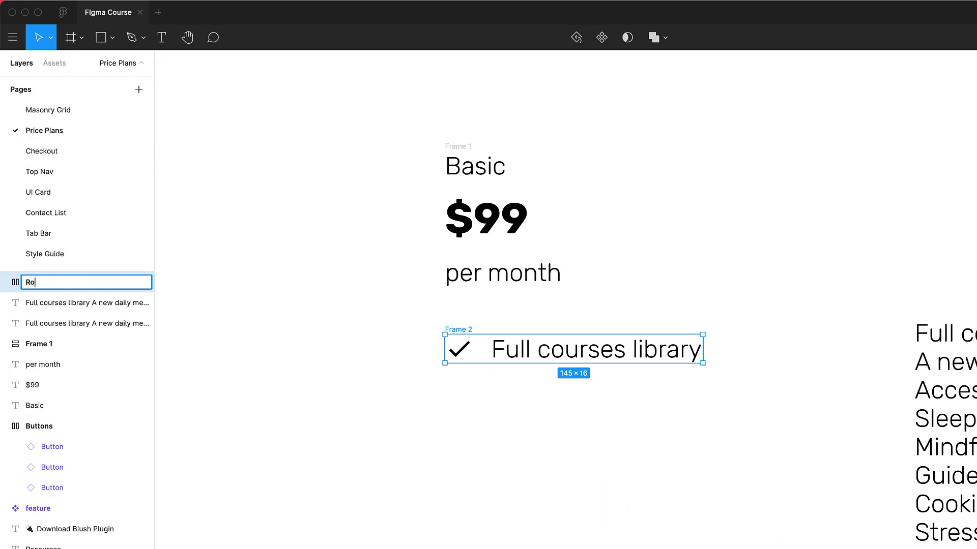
type("Row Benefit")
key("Return")
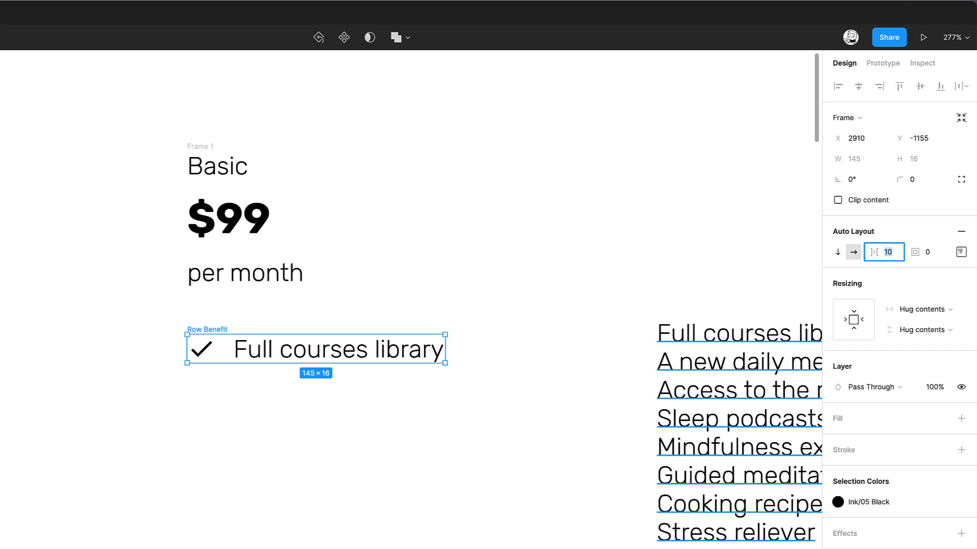
type("8")
left_click(247, 453)
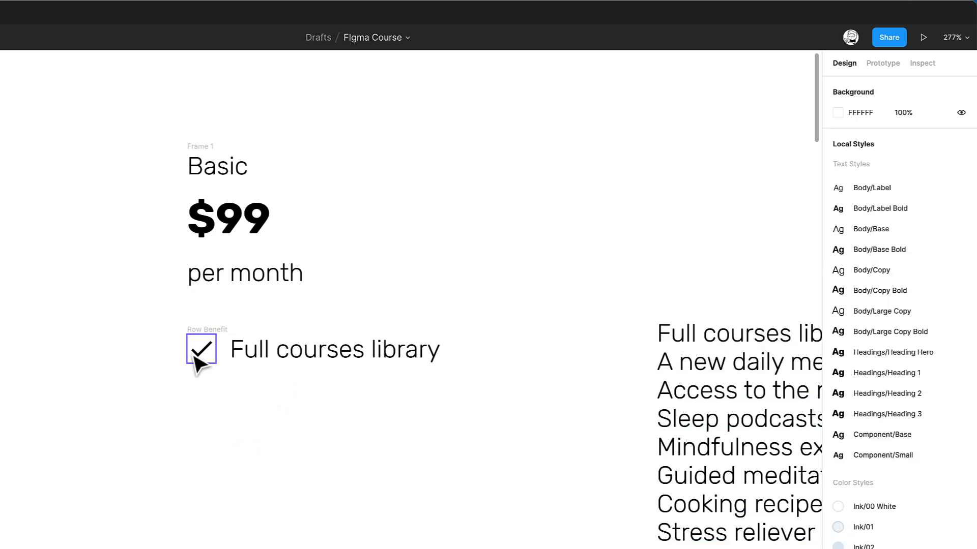
scroll(197, 362, "up", 3)
left_click(223, 394)
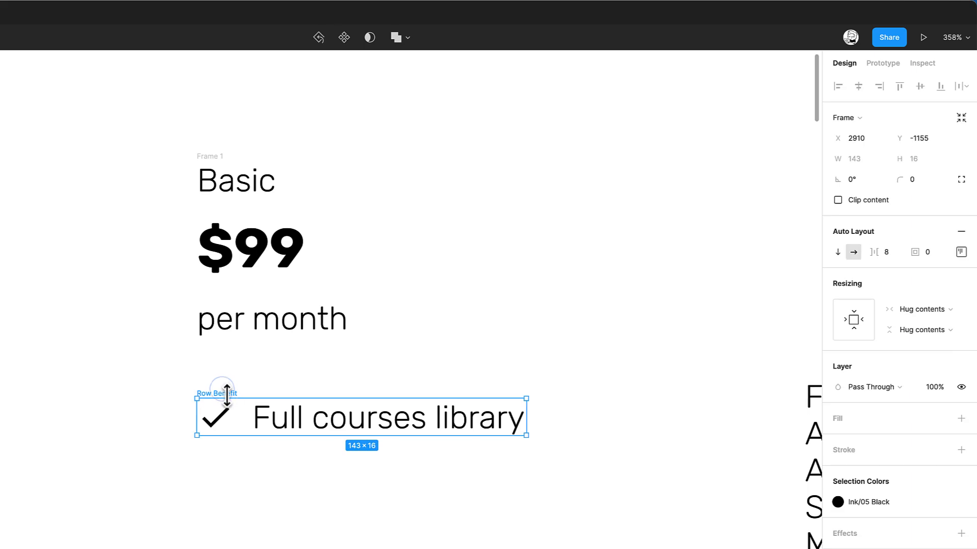
Step: Duplicate the "Row Benefit" frame downward into a column of seven evenly spaced rows
scroll(310, 385, "down", 5)
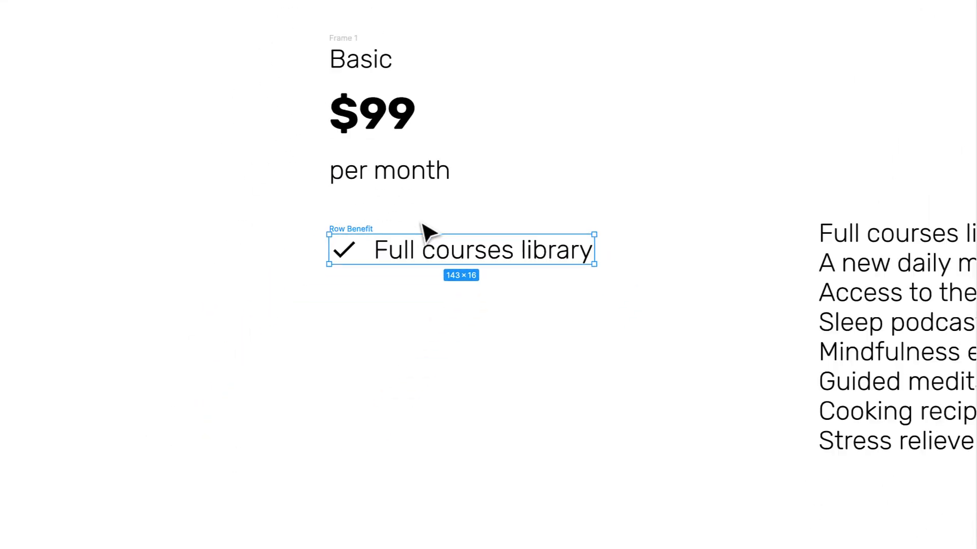
scroll(498, 224, "down", 2)
scroll(499, 224, "right", 1)
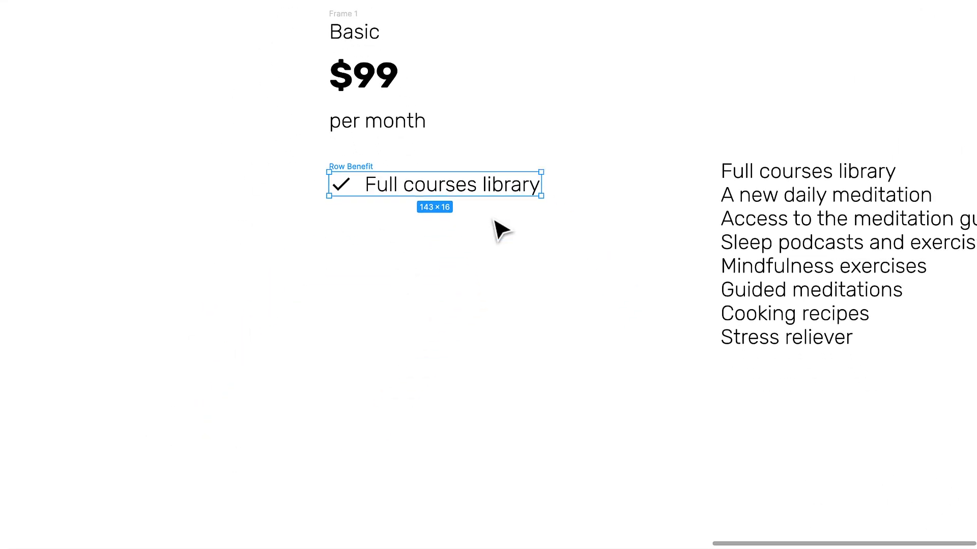
left_click_drag(366, 172, 362, 217)
key("ctrl+d")
key("ctrl+d")
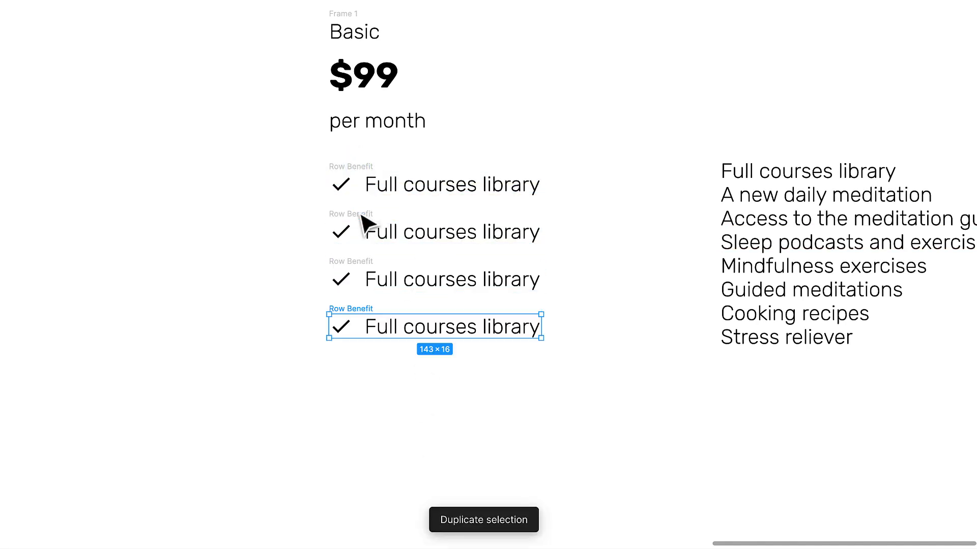
key("ctrl+d")
key("ctrl+d")
key("ctrl+d")
Step: Wrap all seven benefit rows in a vertical auto layout frame and rename it "Benefits"
left_click_drag(305, 149, 579, 517)
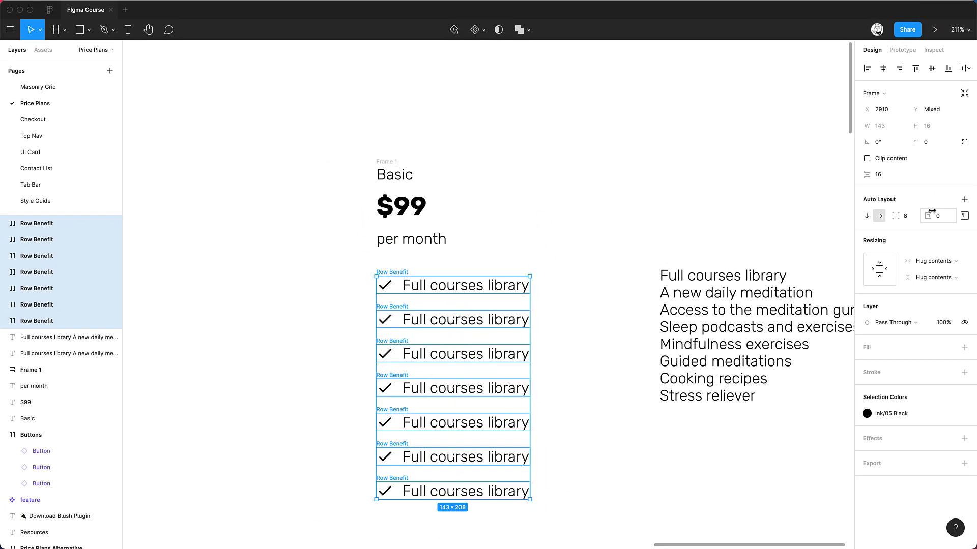
key("shift+a")
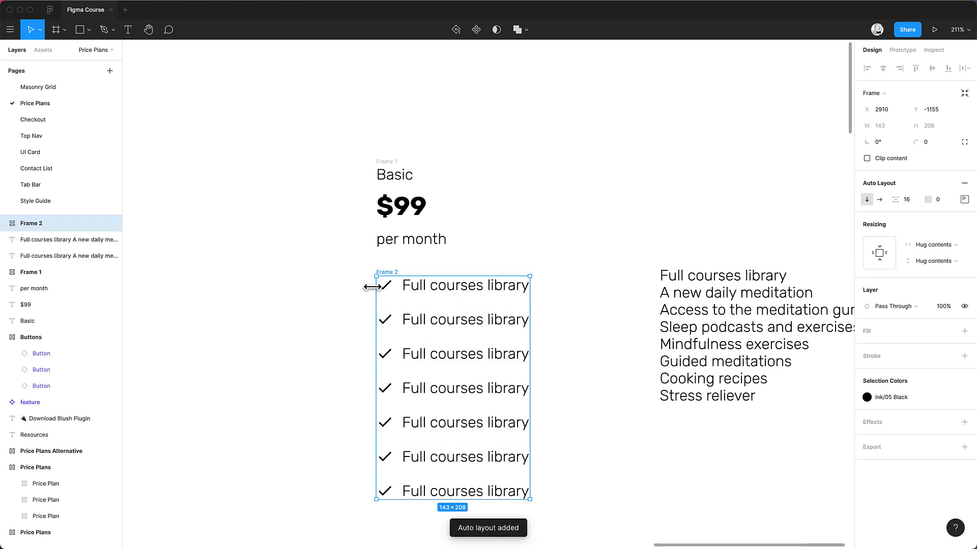
key("super+r")
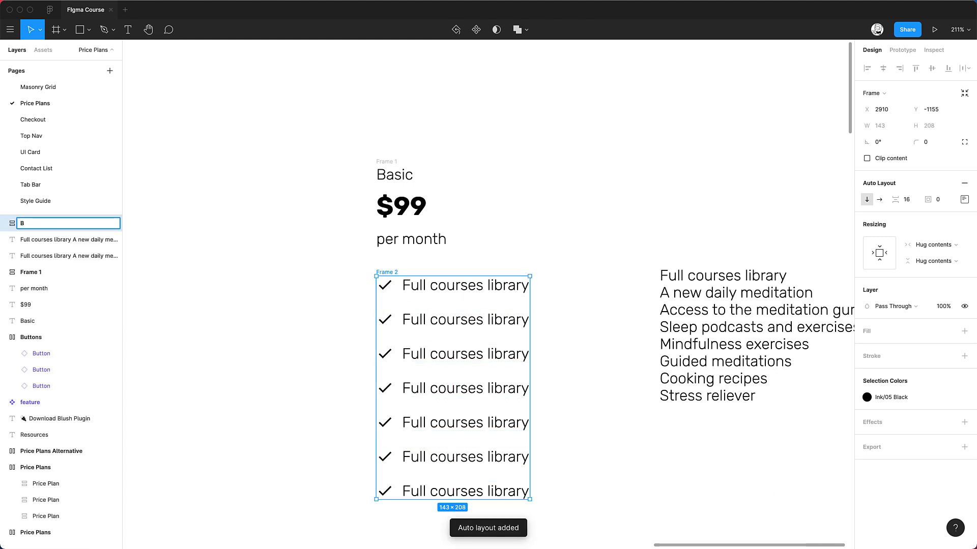
type("BN")
key("BackSpace")
type("enefit")
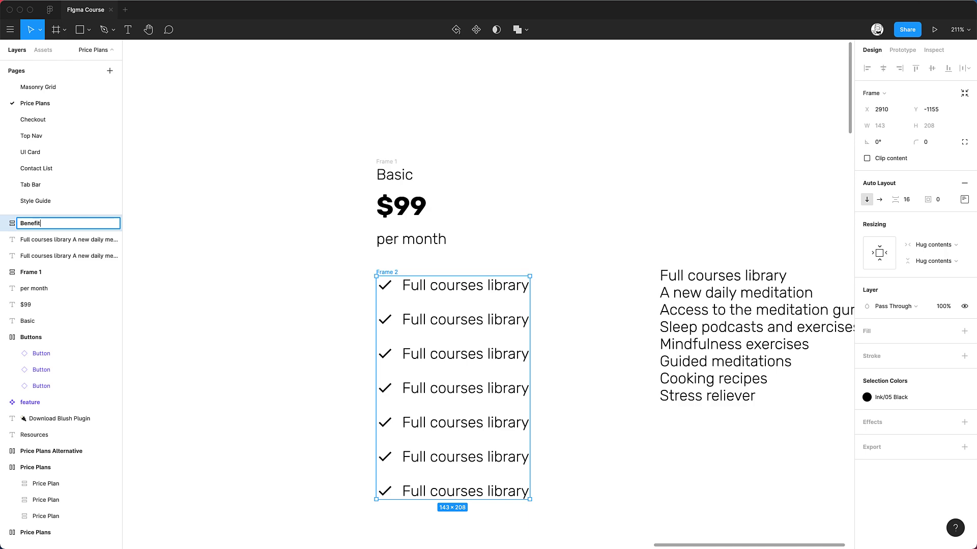
type("s")
key("Return")
left_click(4, 223)
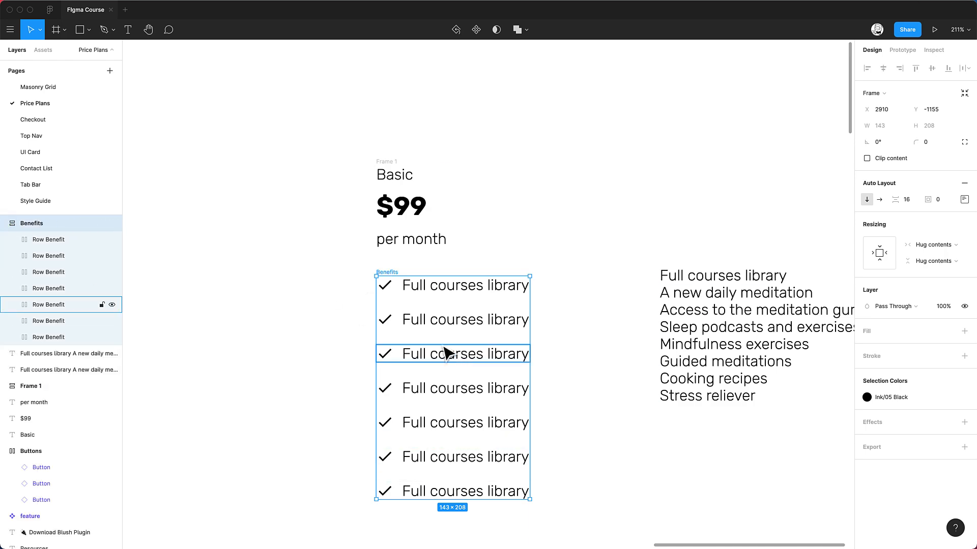
Step: Turn the first "Row Benefit" row into a component and move it out of the Benefits frame onto the empty canvas beside it
scroll(573, 301, "up", 2)
scroll(573, 301, "up", 2)
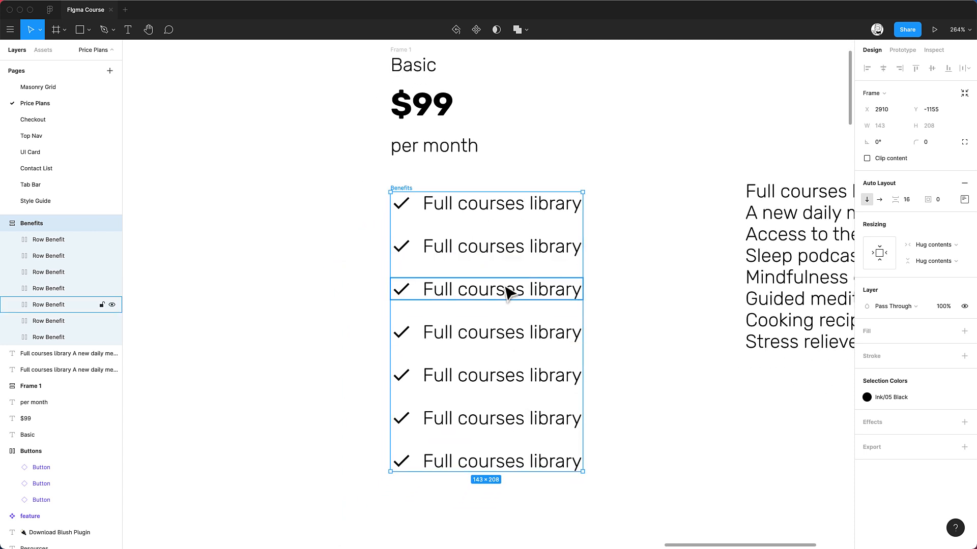
left_click(492, 209)
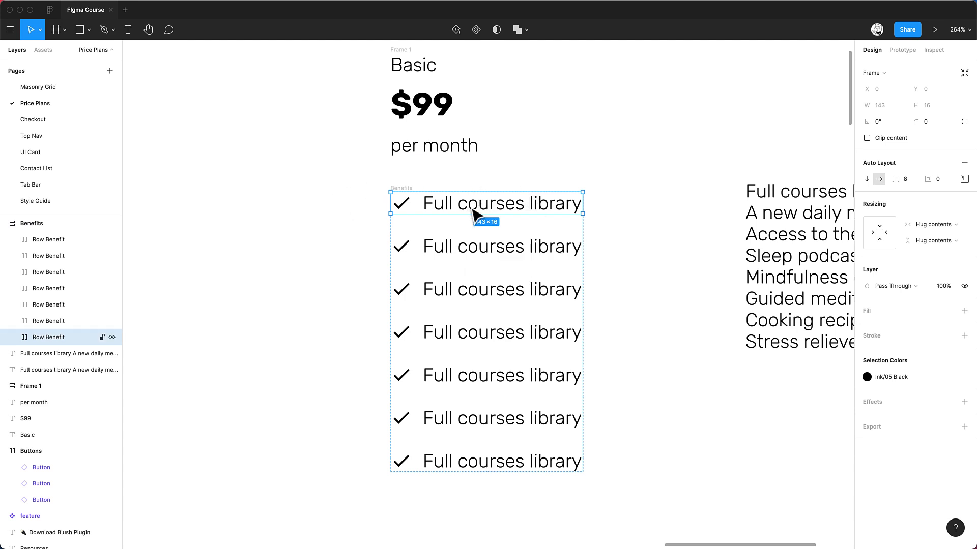
left_click(476, 30)
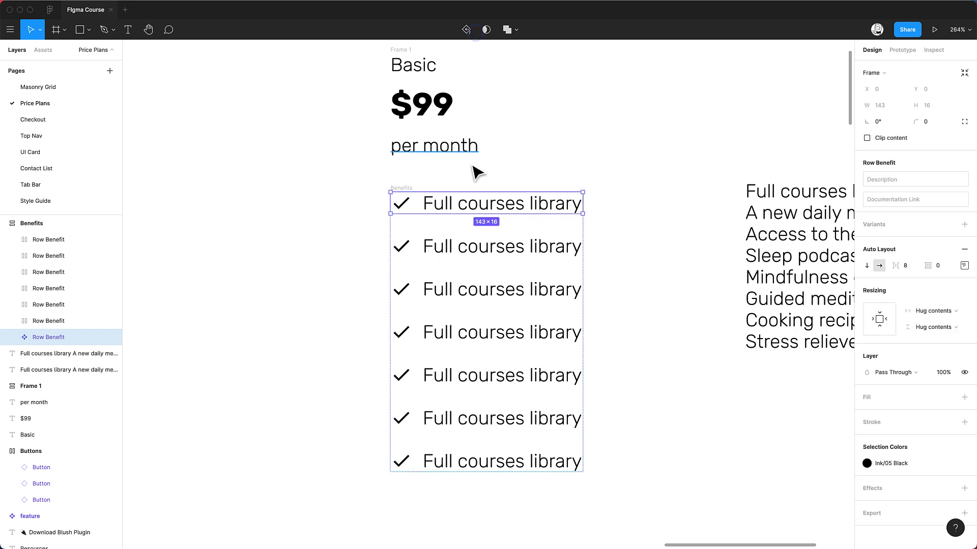
left_click_drag(277, 148, 256, 200)
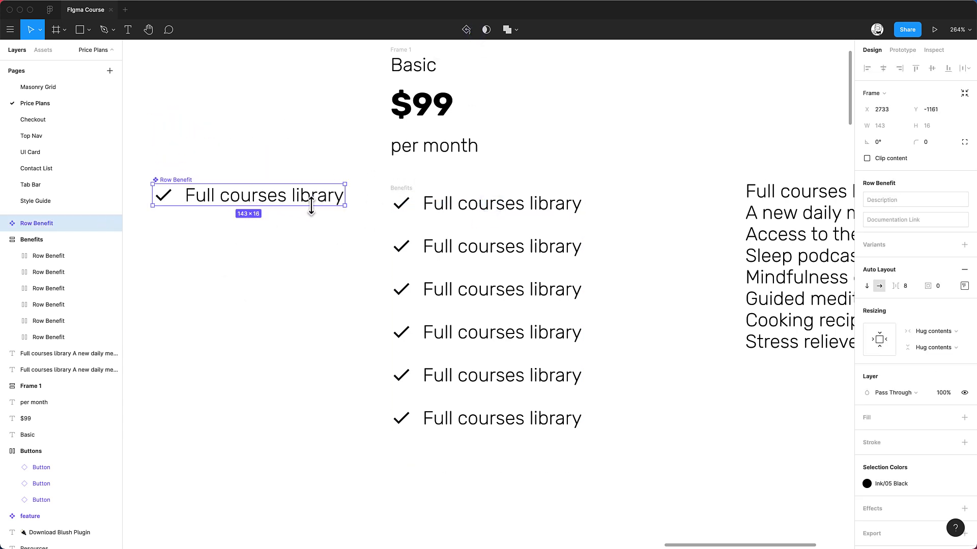
Step: Copy the Row Benefit main component and paste an instance of it into the Benefits frame
left_click(469, 212)
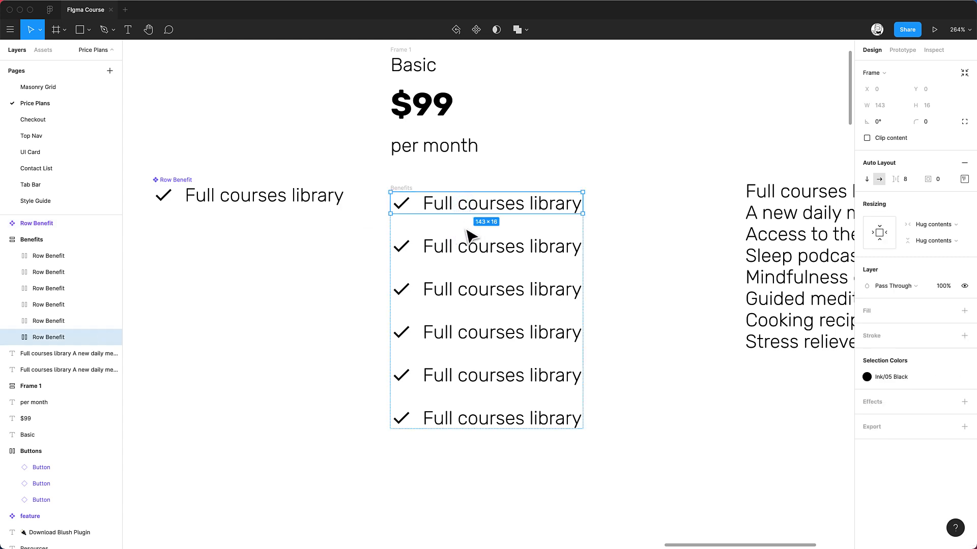
left_click(283, 206)
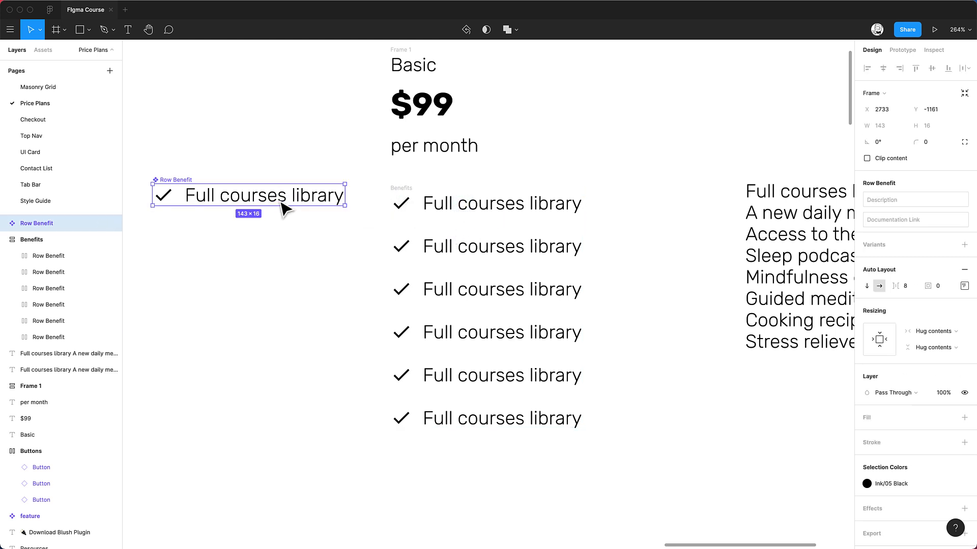
key("super+c")
left_click(402, 194)
key("super+v")
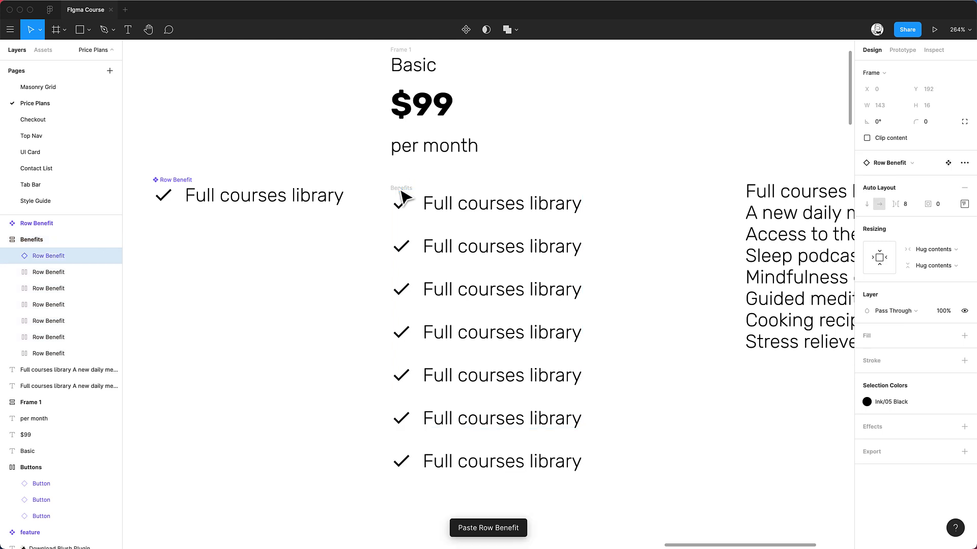
Step: Delete the six plain Row Benefit frames from the Benefits frame, keeping only the component instance
left_click(498, 422)
left_click(502, 374, "shift")
left_click(508, 334, "shift")
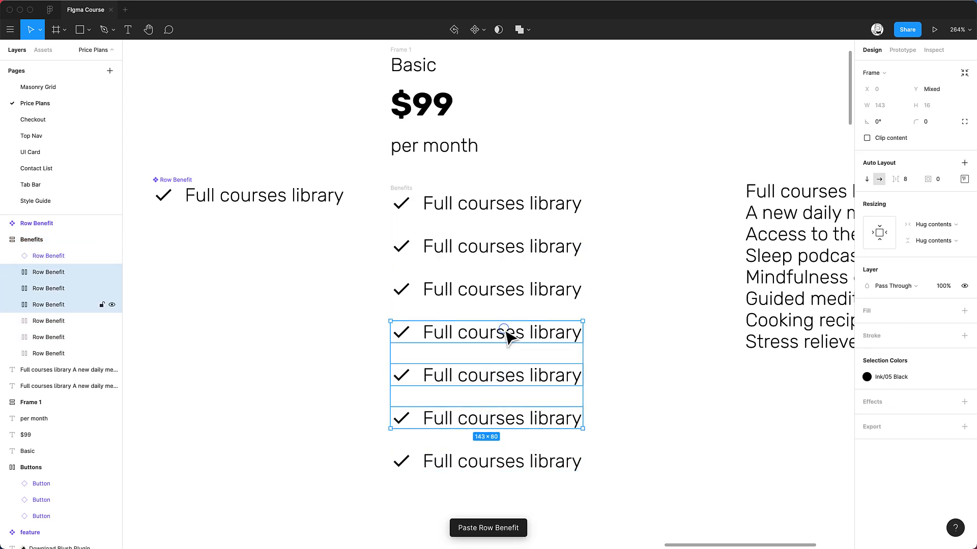
left_click(509, 292, "shift")
left_click(508, 255, "shift")
left_click(508, 202, "shift")
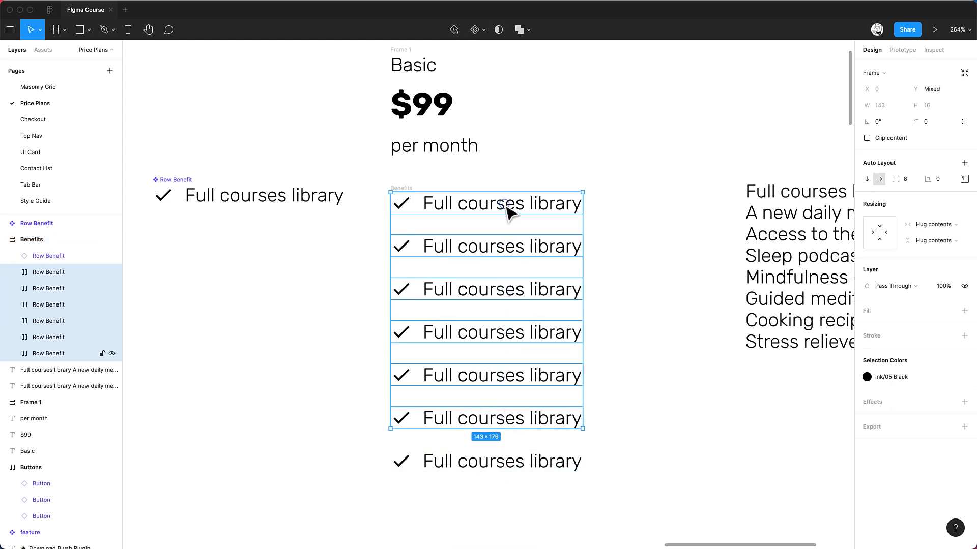
key("Delete")
Step: Duplicate the Row Benefit instance six times inside the Benefits frame to make seven rows
left_click(497, 208)
double_click(497, 209)
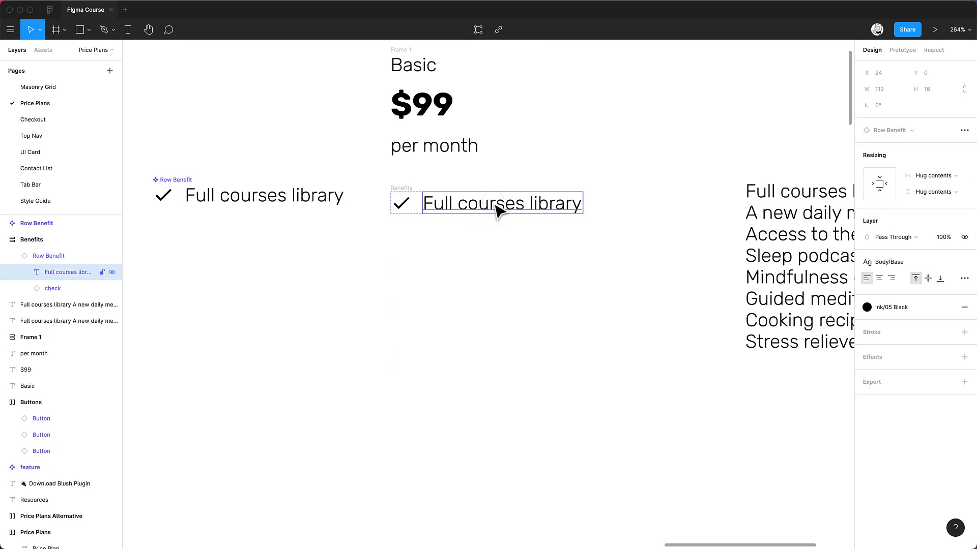
key("Escape")
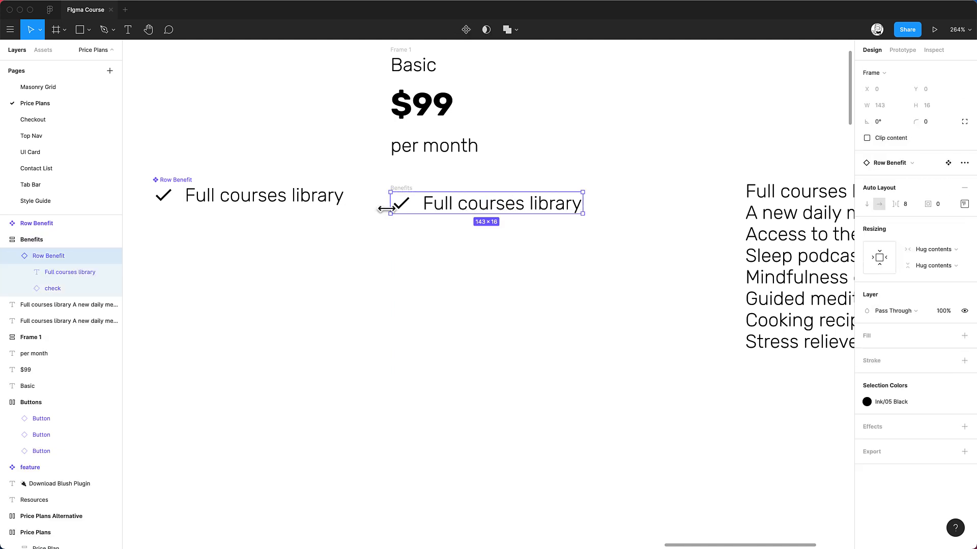
key("super+d")
key("super+d")
key("super+d")
key("super+d")
key("super+d")
key("super+d")
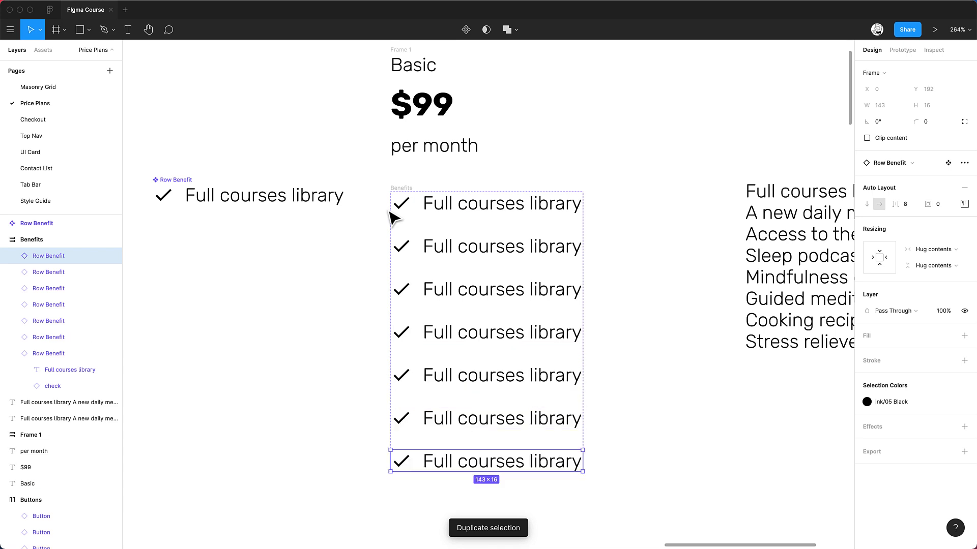
Step: Try item spacings of 0 and 16 on the Row Benefit main component, then restore it to 8
left_click(450, 171)
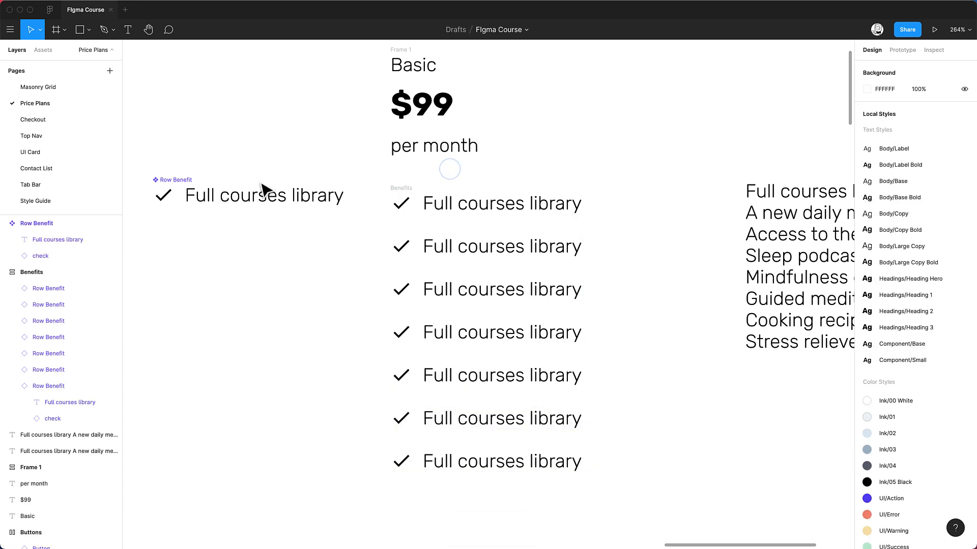
left_click(178, 179)
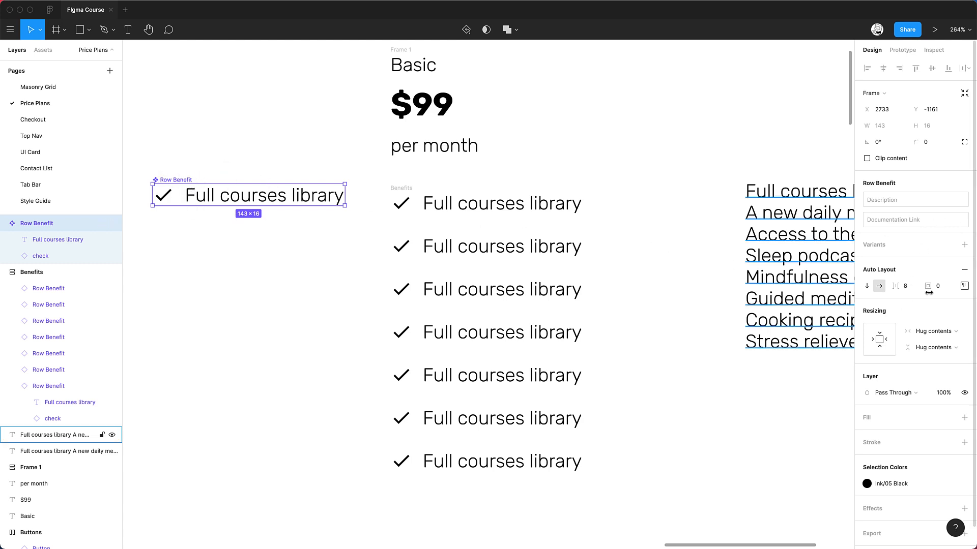
type("0")
key("Return")
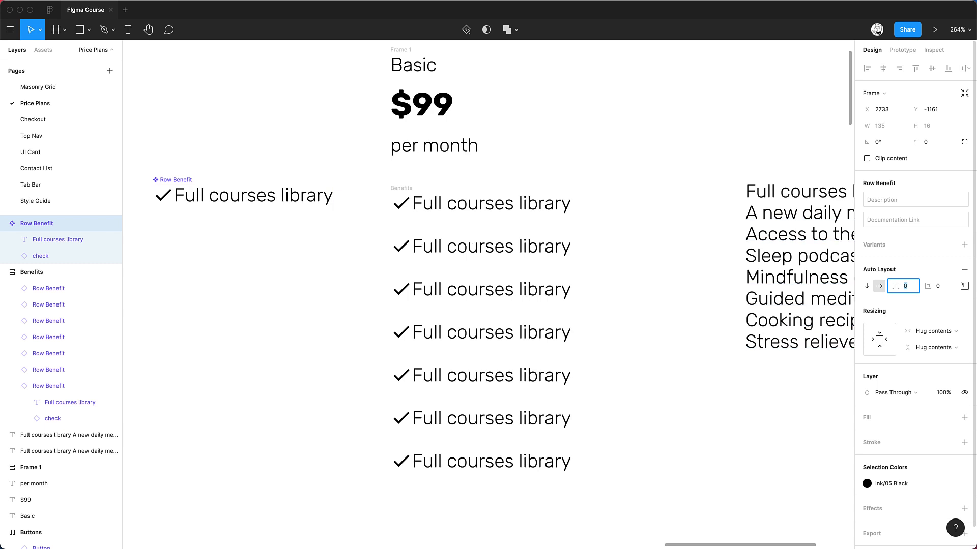
type("16")
key("Return")
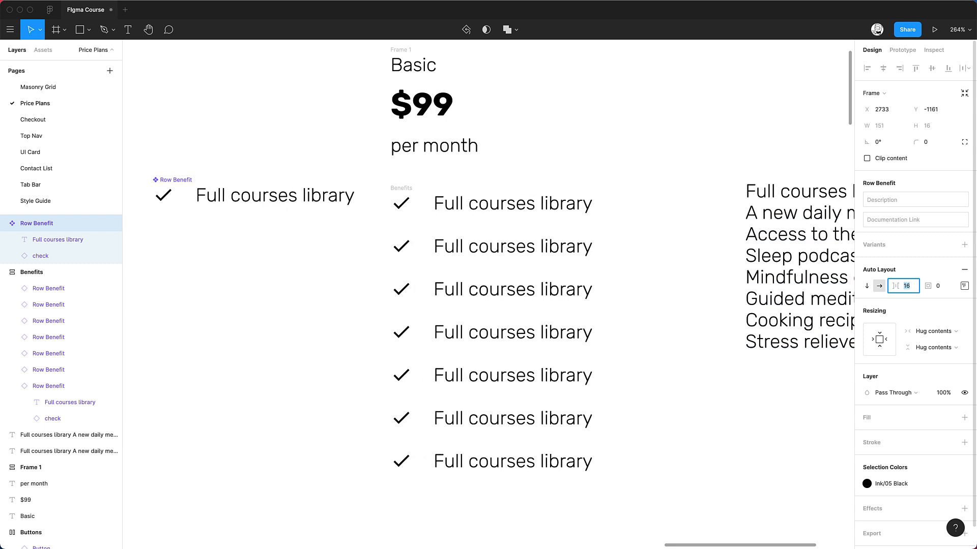
type("8")
key("Return")
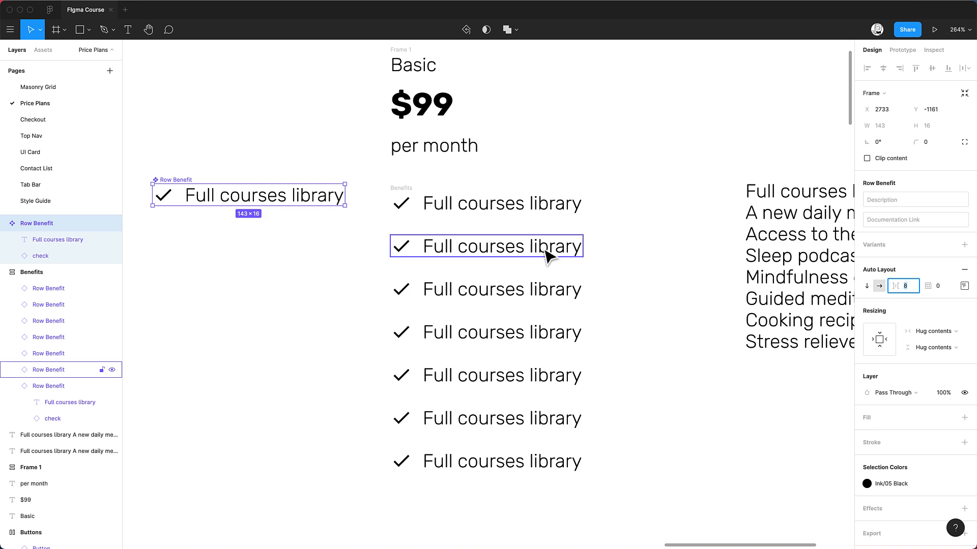
Step: Replace the second benefit row's text with "A new daily meditation" copied from the multi-line benefits text
scroll(552, 253, "down", 3)
double_click(738, 234)
triple_click(710, 233)
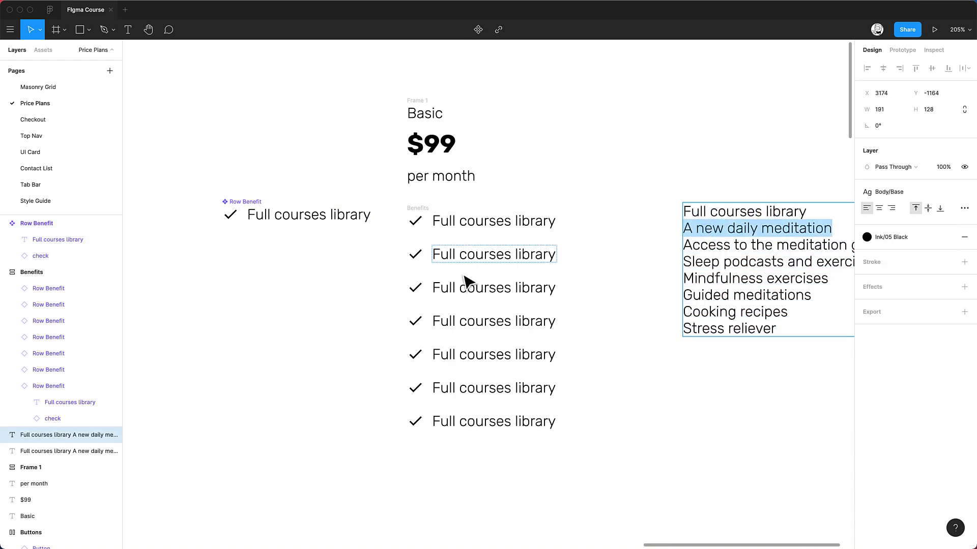
double_click(461, 257)
key("ctrl+v")
key("Escape")
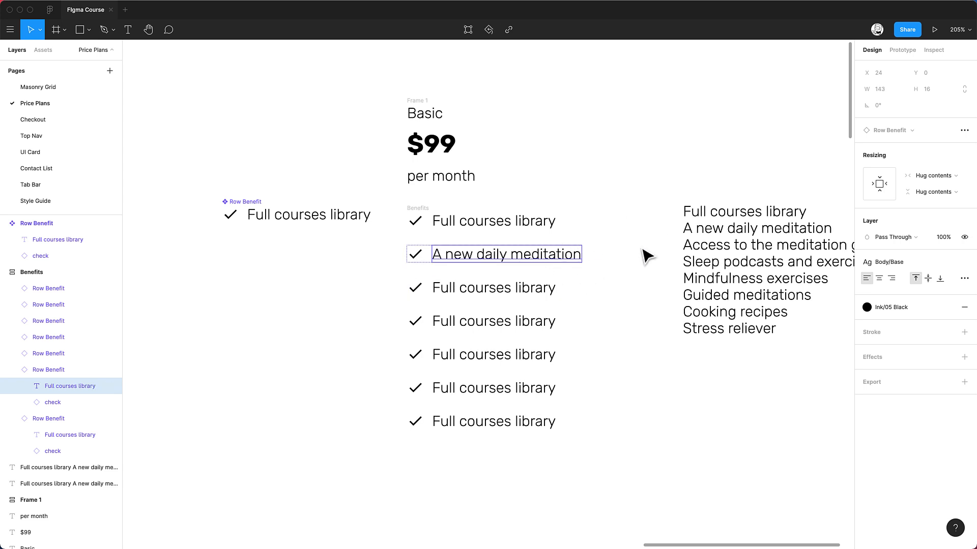
Step: Replace the third to seventh rows' text with "Access to the meditation guru", "Sleep podcasts and exercises", "Mindfulness exercises", "Guided meditations" and "Stress reliever"
double_click(720, 248)
triple_click(717, 245)
double_click(456, 290)
key("super+v")
triple_click(769, 260)
triple_click(541, 320)
key("super+v")
triple_click(750, 277)
triple_click(497, 353)
key("super+v")
key("super+v")
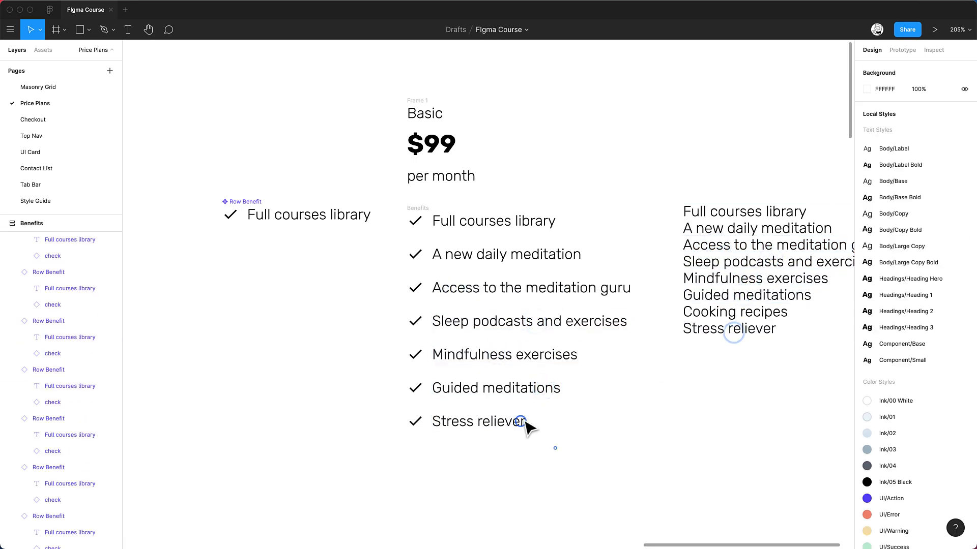
Step: Duplicate the "Guided meditations" row and replace the copy's text with "Cooking recipes" from the source list
left_click(503, 392)
key("super+d")
triple_click(730, 312)
key("super+c")
triple_click(529, 421)
key("super+v")
left_click(318, 381)
left_click(316, 169)
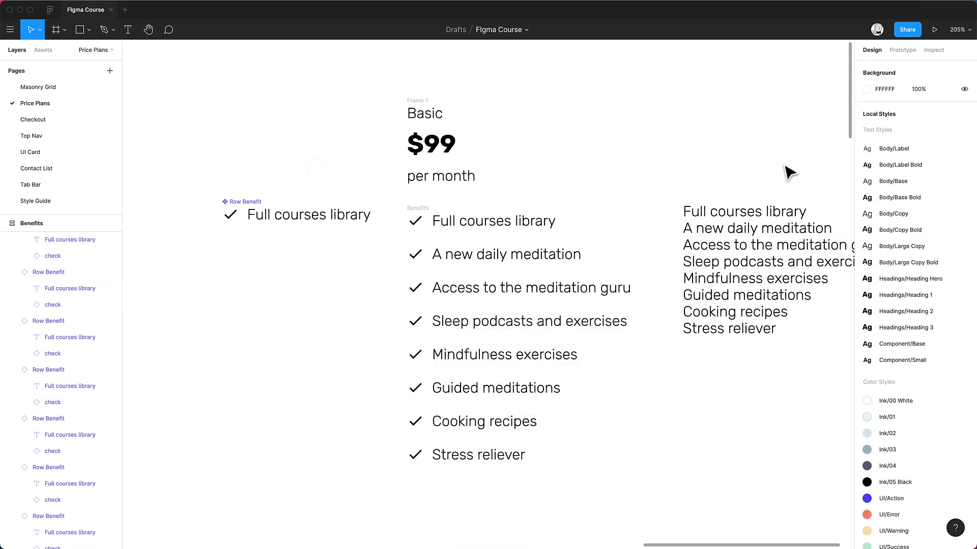
Step: Delete the multi-line benefits source text and move the Row Benefit main component farther away from the card content
left_click(722, 272)
key("Delete")
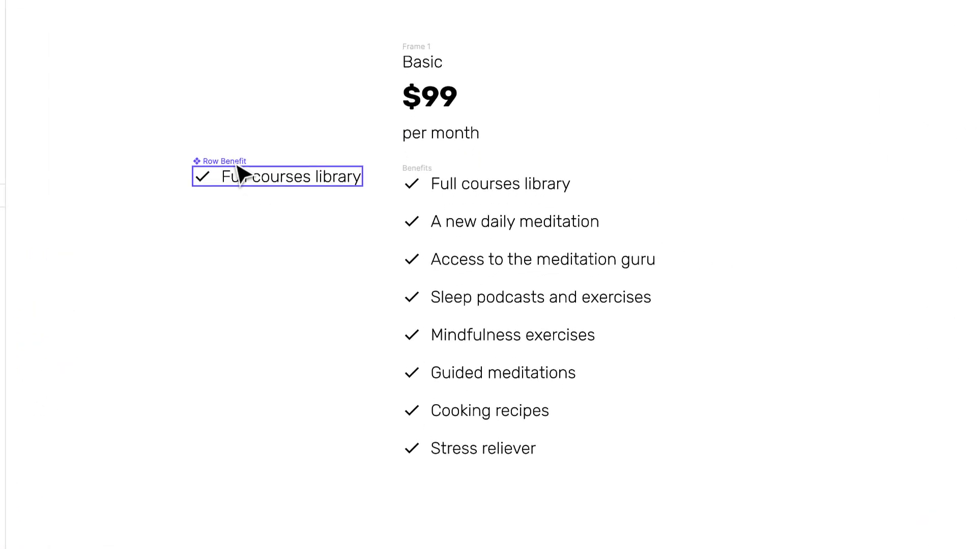
left_click_drag(239, 173, 158, 121)
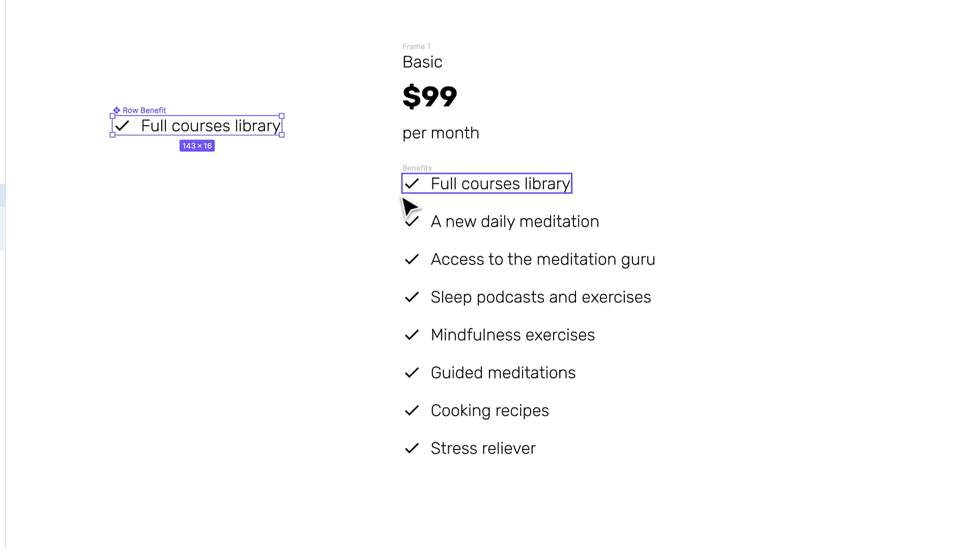
Step: Rename the frame holding "Basic", "$99" and "per month" as "Pricing"
left_click(420, 168)
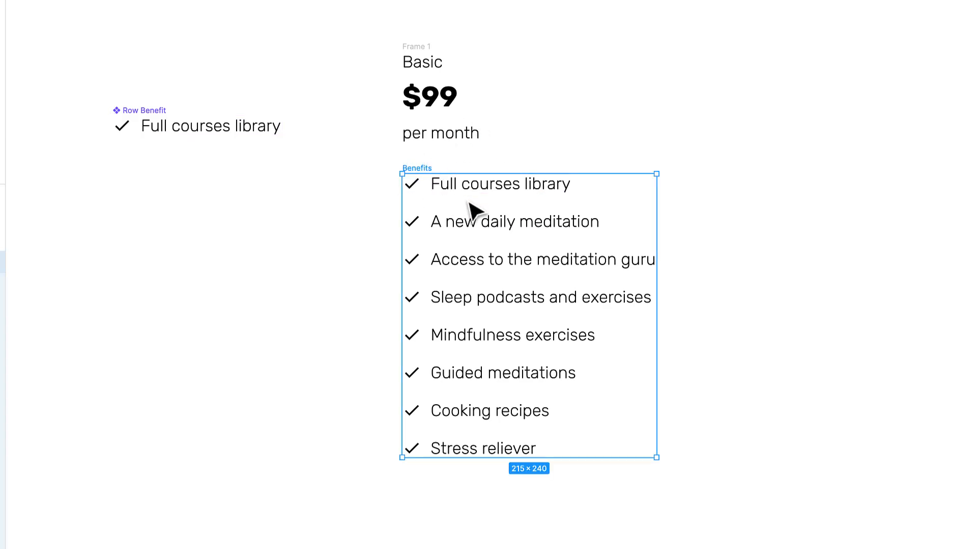
left_click(422, 60)
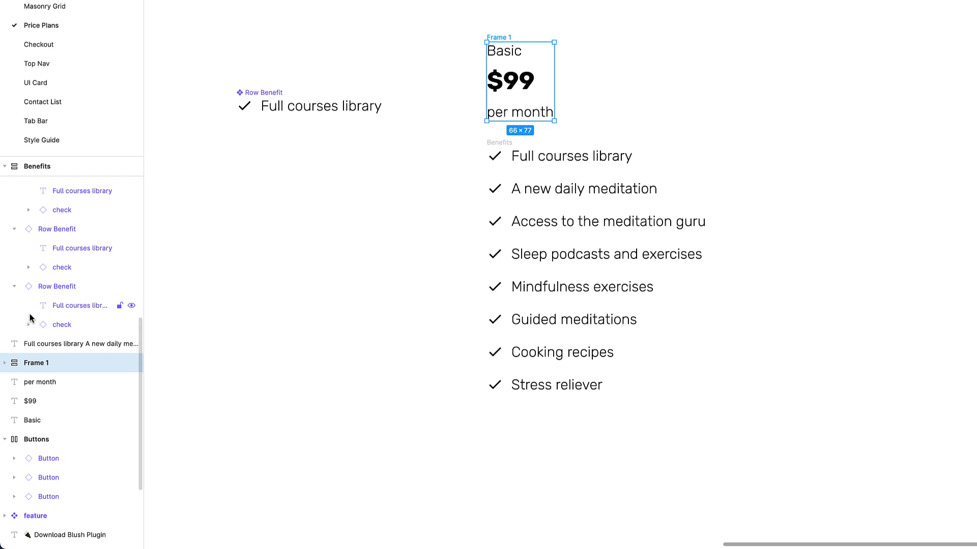
key("ctrl+r")
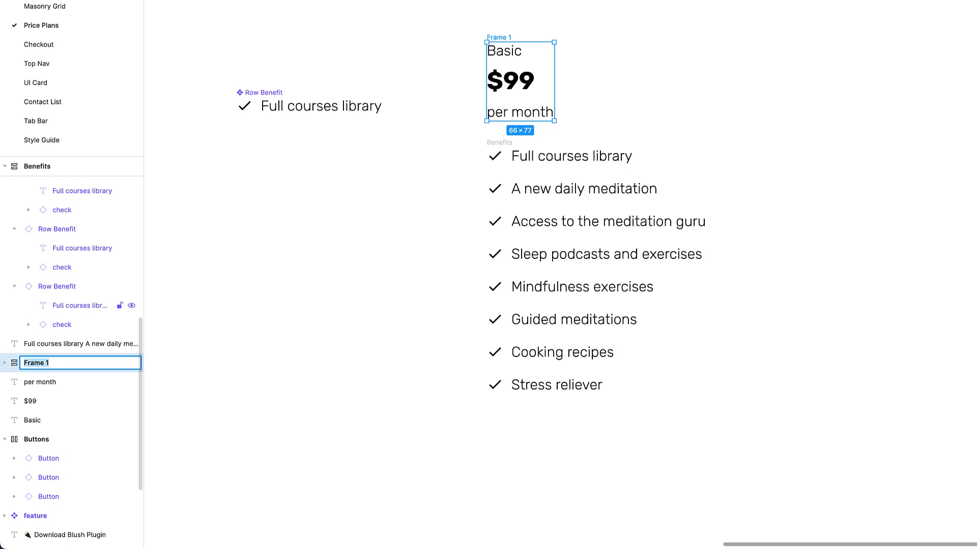
type("Pici")
key("BackSpace")
key("BackSpace")
key("BackSpace")
type("ricing")
left_click(404, 219)
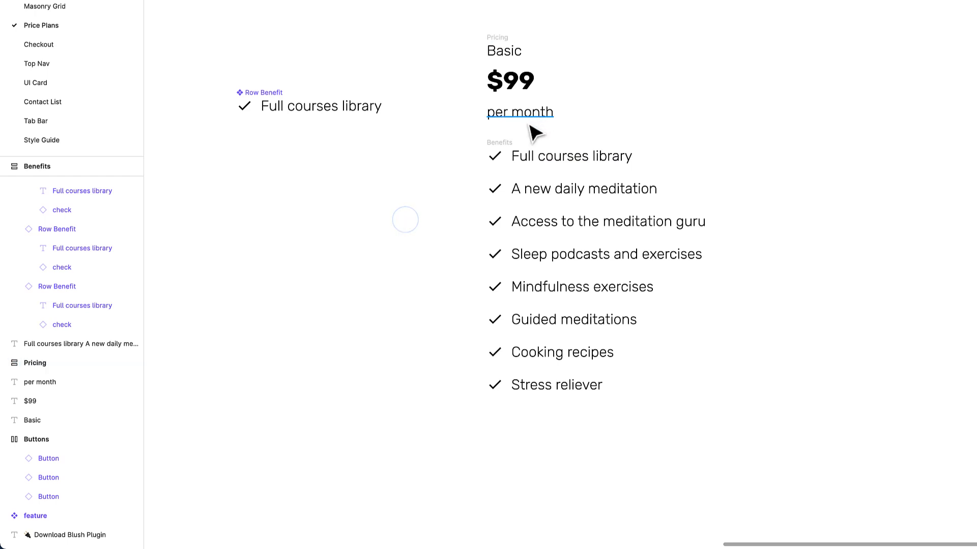
Step: Add the text "Choose Basic" beneath the Benefits list and shift it closer to the list's left edge
left_click(499, 143)
left_click(518, 430)
left_click(500, 139)
left_click(612, 470)
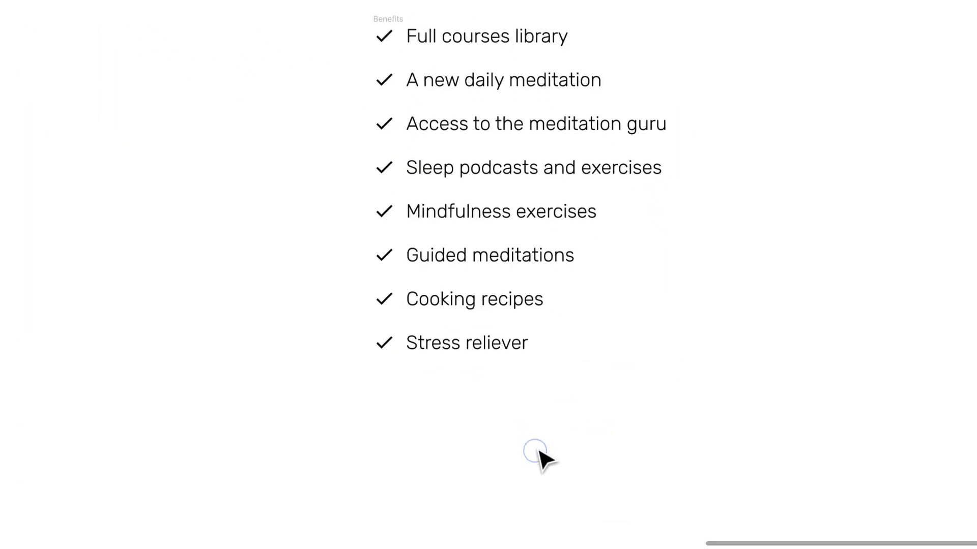
key("t")
left_click(510, 394)
type("Choose Basic")
left_click(536, 487)
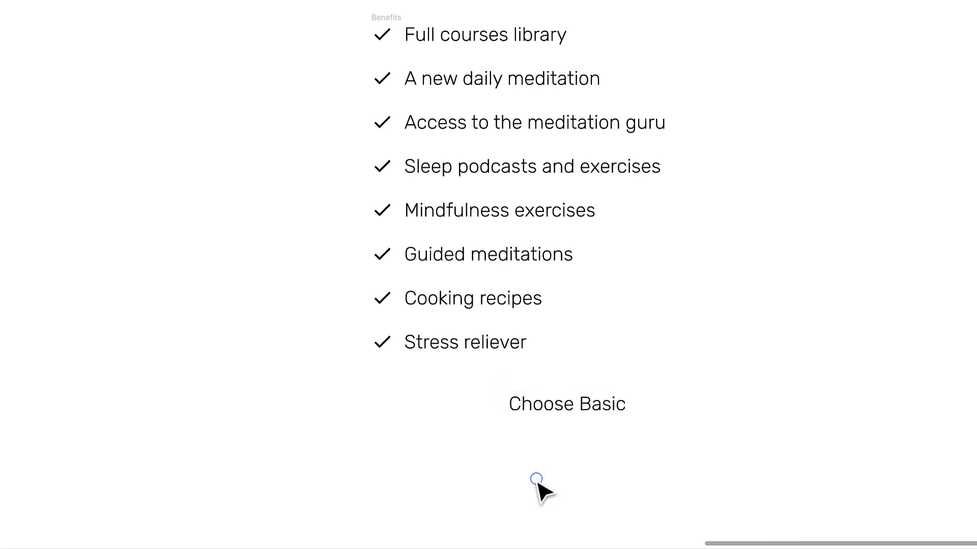
left_click_drag(571, 416, 514, 408)
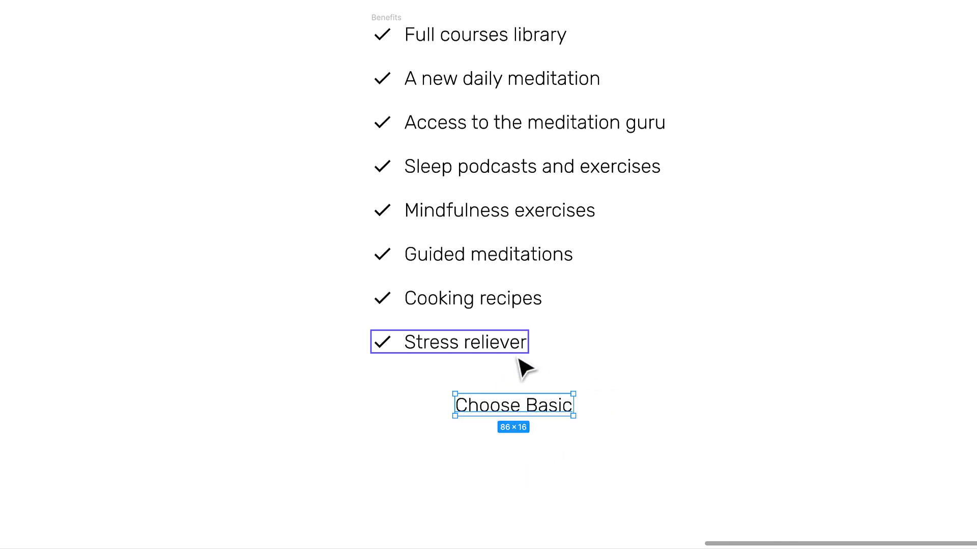
Step: Wrap the "Choose Basic" text in an auto layout frame filled with UI/Action and colour the text Ink/00 White
scroll(515, 358, "up", 3)
scroll(516, 359, "down", 2)
scroll(516, 359, "right", 1)
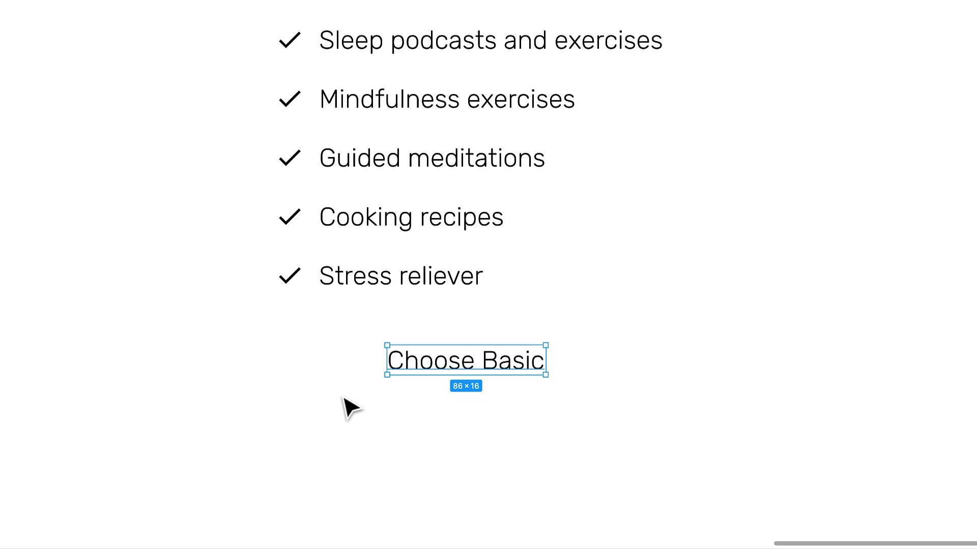
key("shift+a")
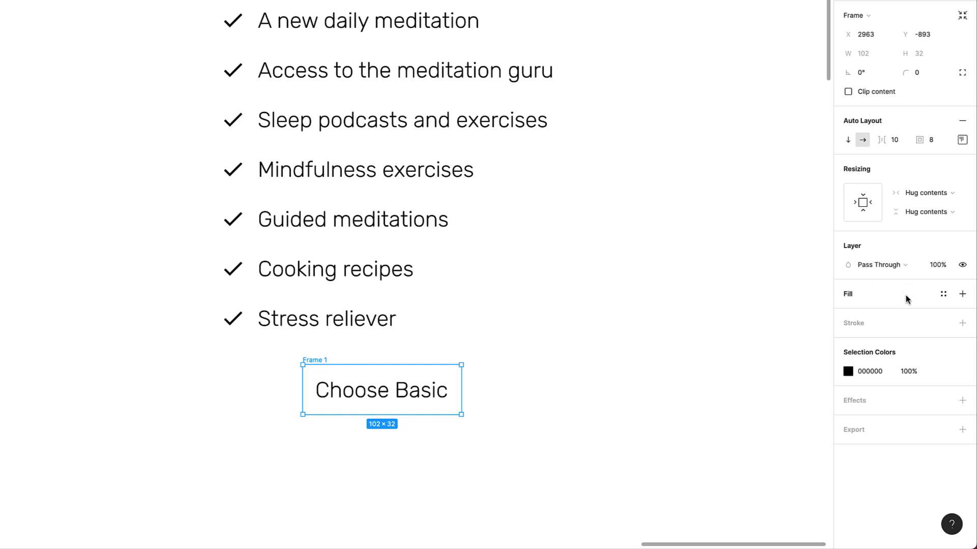
left_click(943, 295)
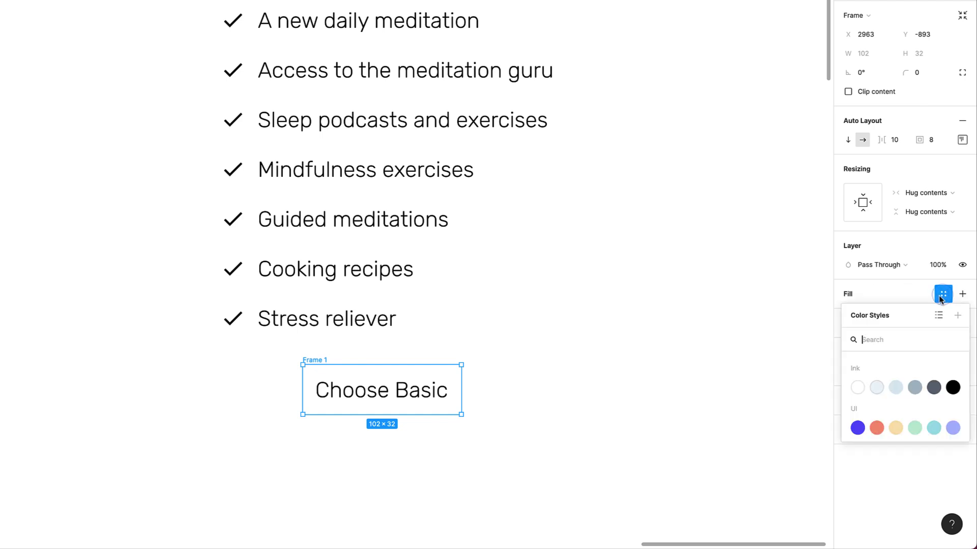
left_click(858, 429)
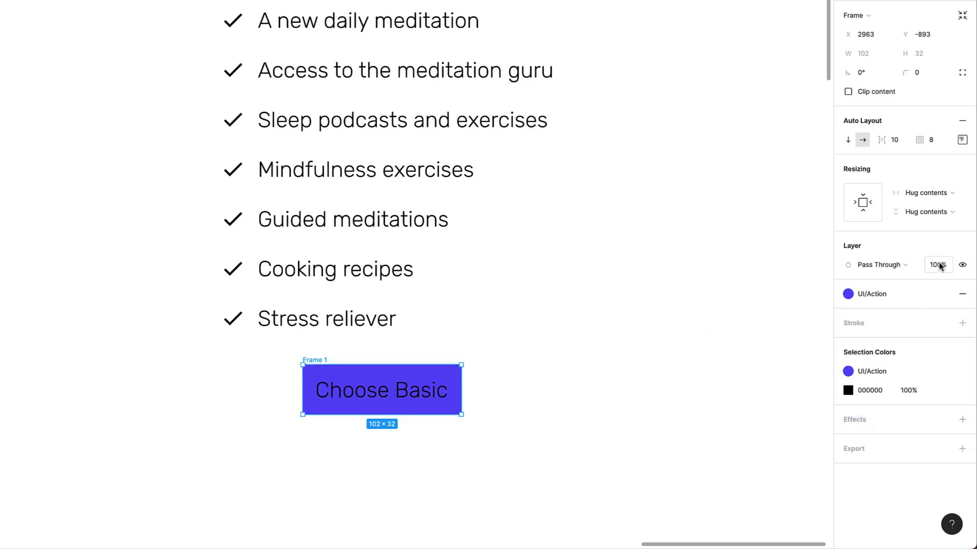
left_click(944, 391)
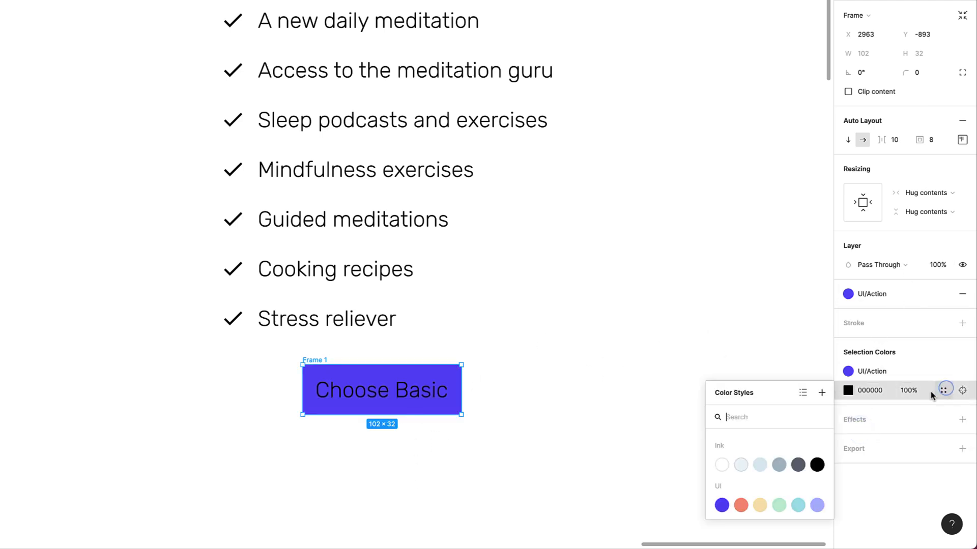
left_click(723, 467)
left_click(524, 476)
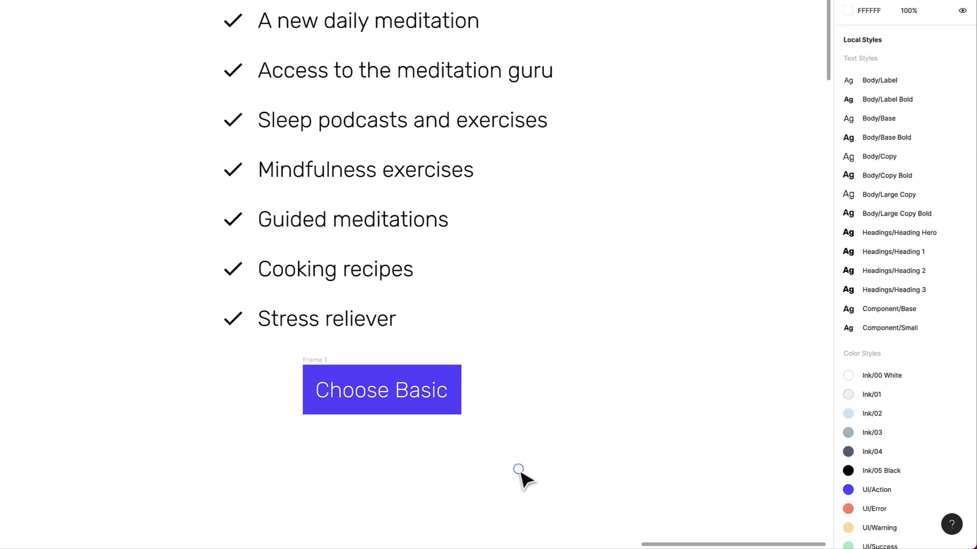
Step: Set the "Choose Basic" button frame's corner radius to 8
left_click(312, 362)
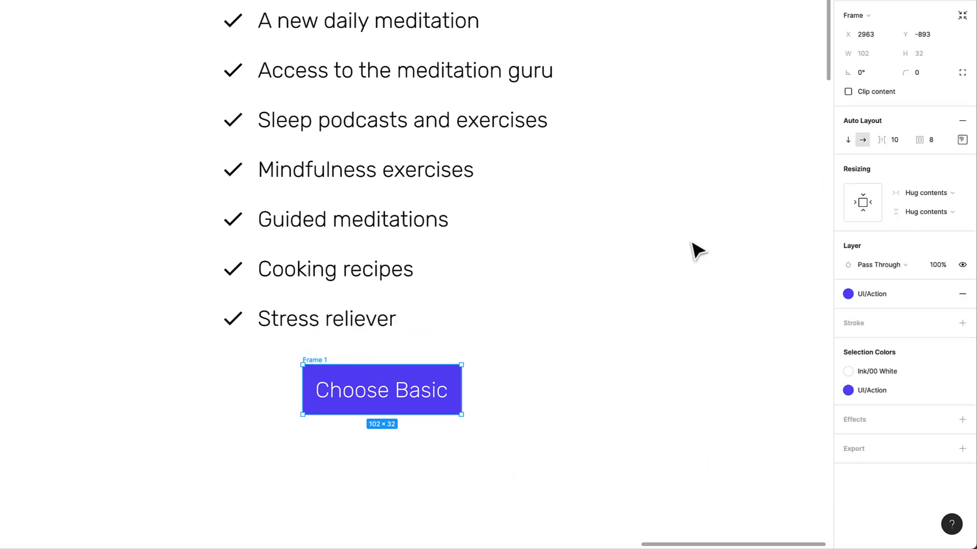
left_click(926, 73)
type("8")
key("Return")
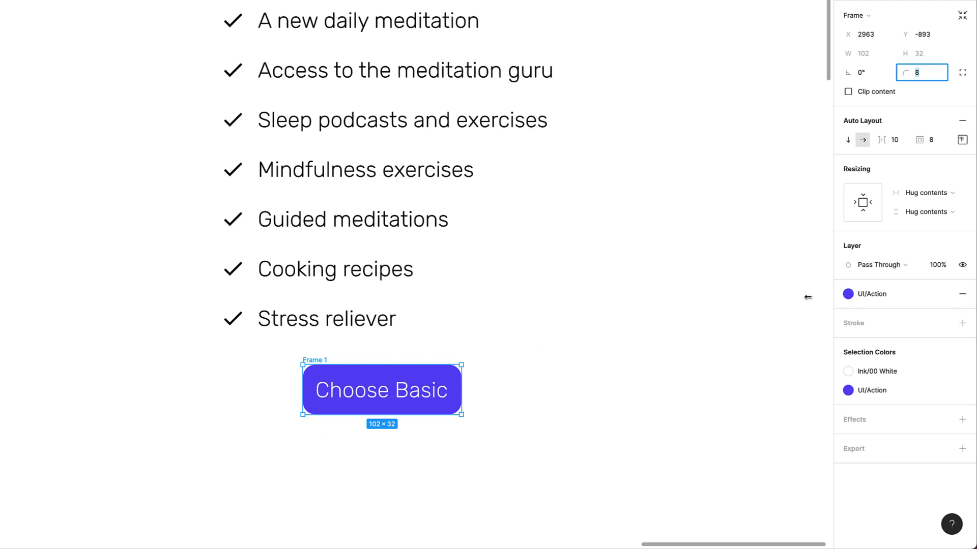
Step: Try larger uniform padding, up to 32, on the "Choose Basic" button and set it back to 8
left_click(962, 140)
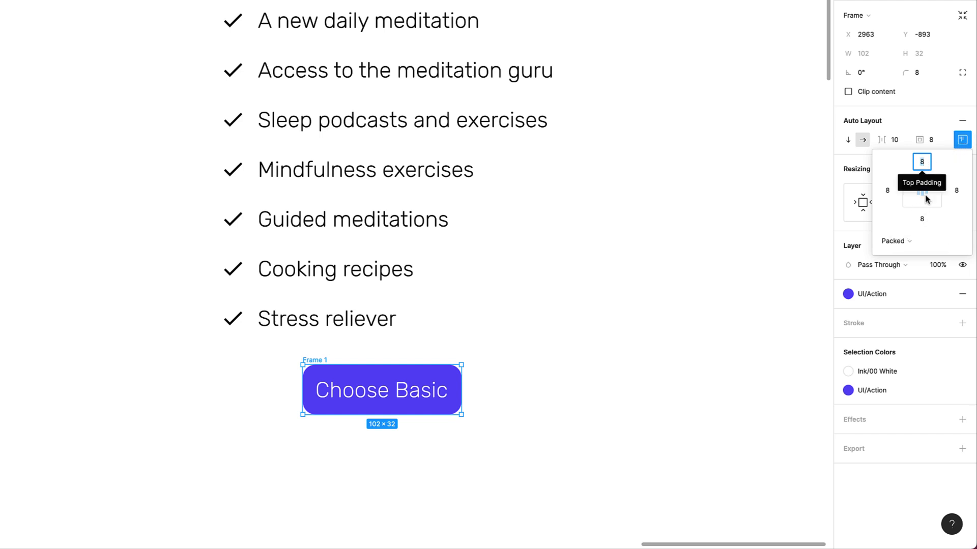
left_click(934, 145)
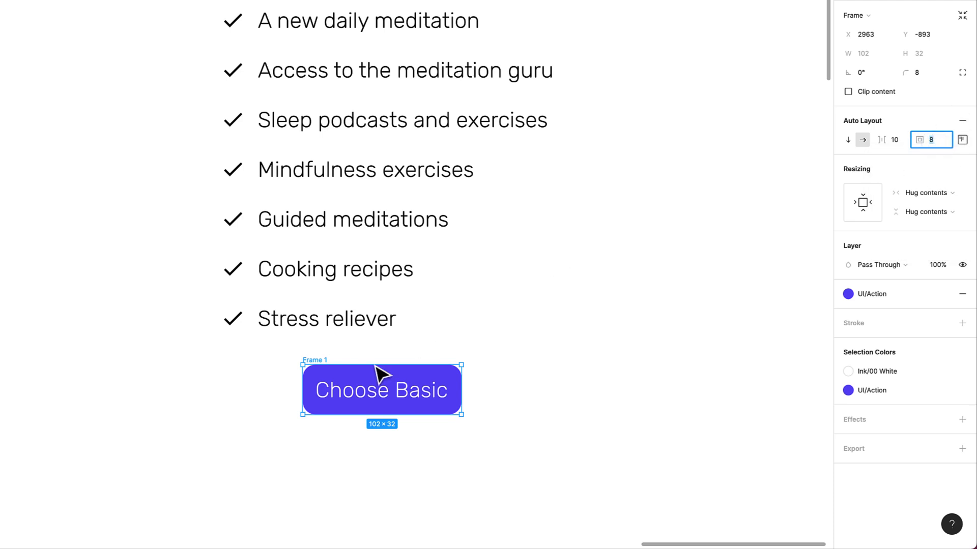
type("16")
key("Return")
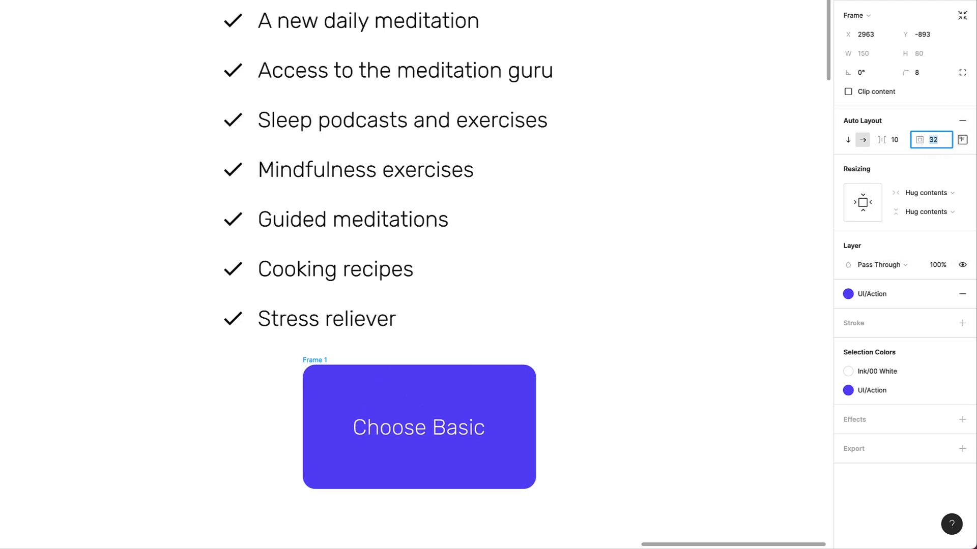
type("8")
key("Return")
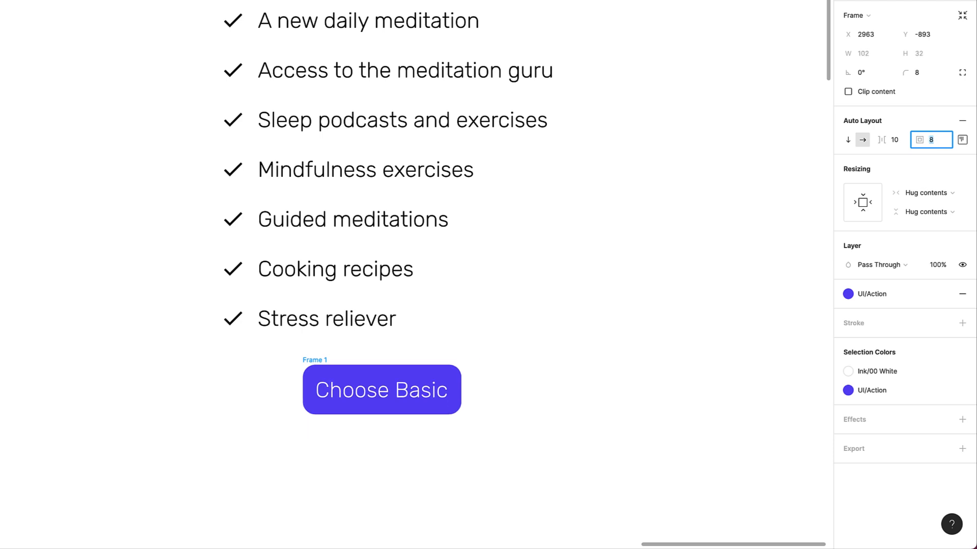
Step: Set the "Choose Basic" button's left and right padding to 24 and its top and bottom padding to 12
left_click(962, 140)
left_click(887, 193)
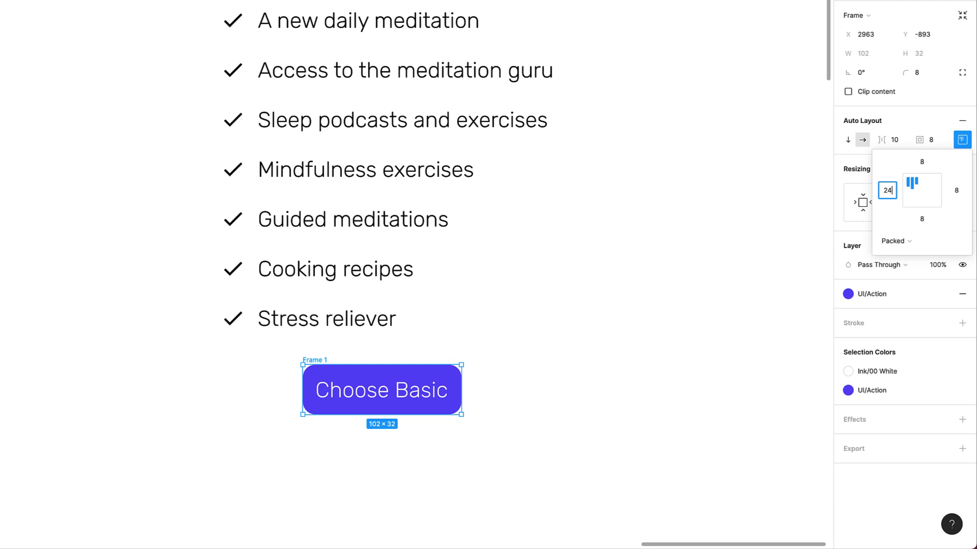
key("Return")
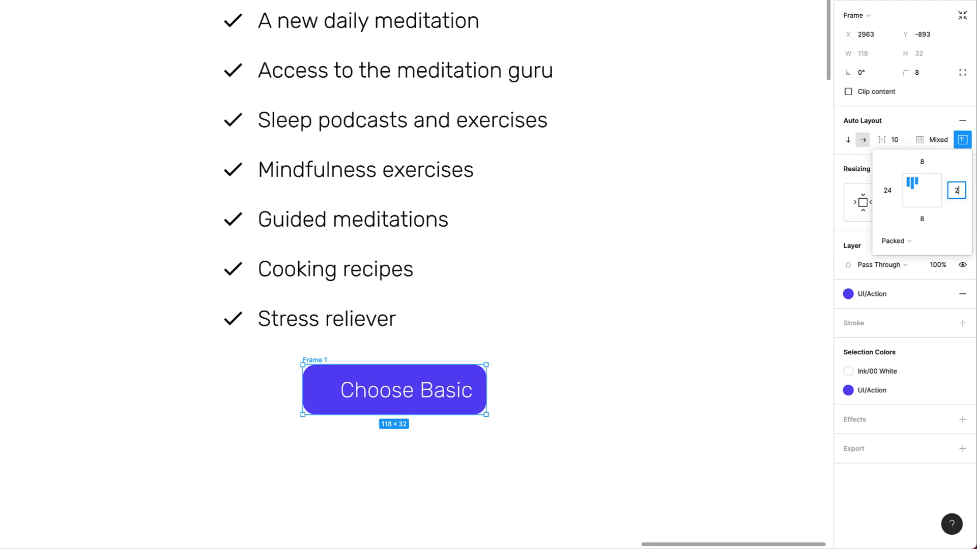
type("24")
key("Return")
type("12")
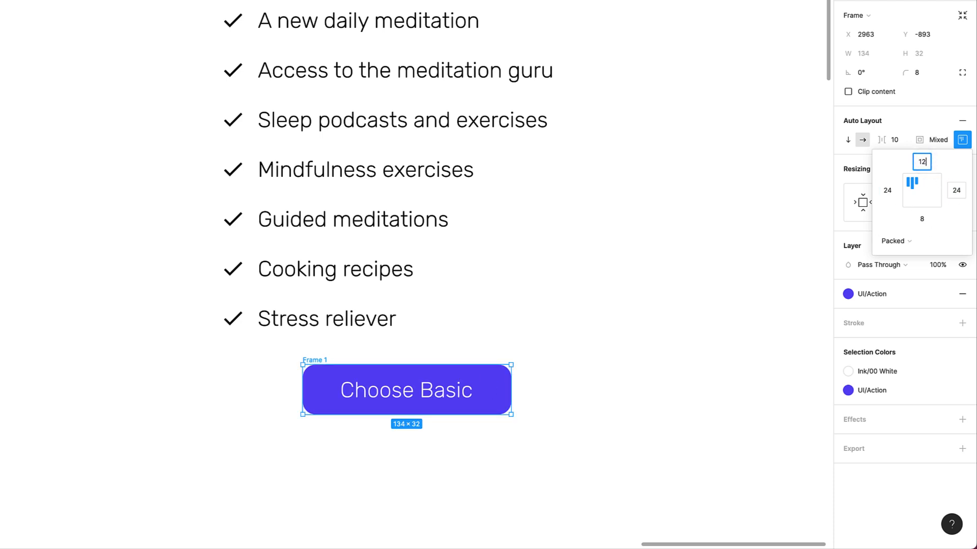
key("Return")
left_click(923, 218)
type("12")
key("Return")
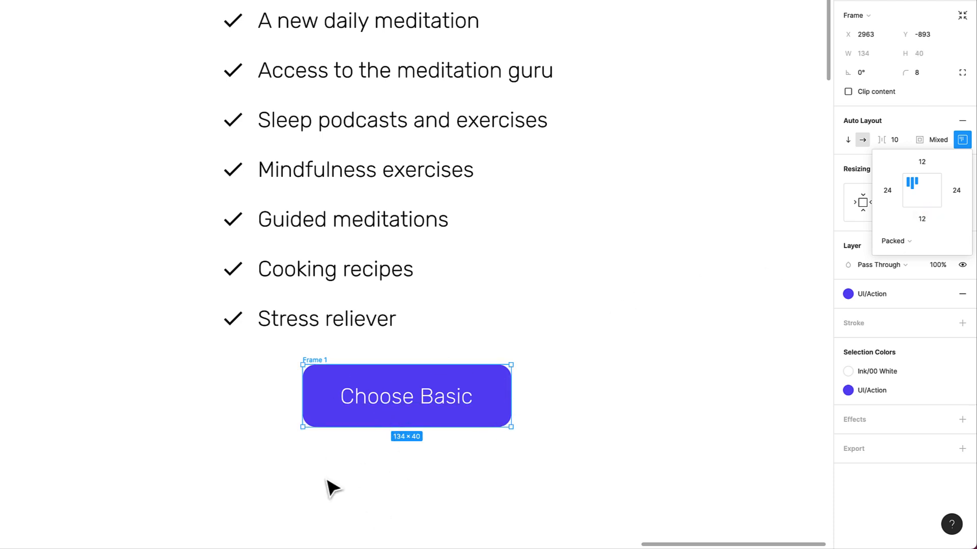
Step: Apply a bolder saved text style to the "Choose Basic" button label
scroll(614, 336, "down", 1)
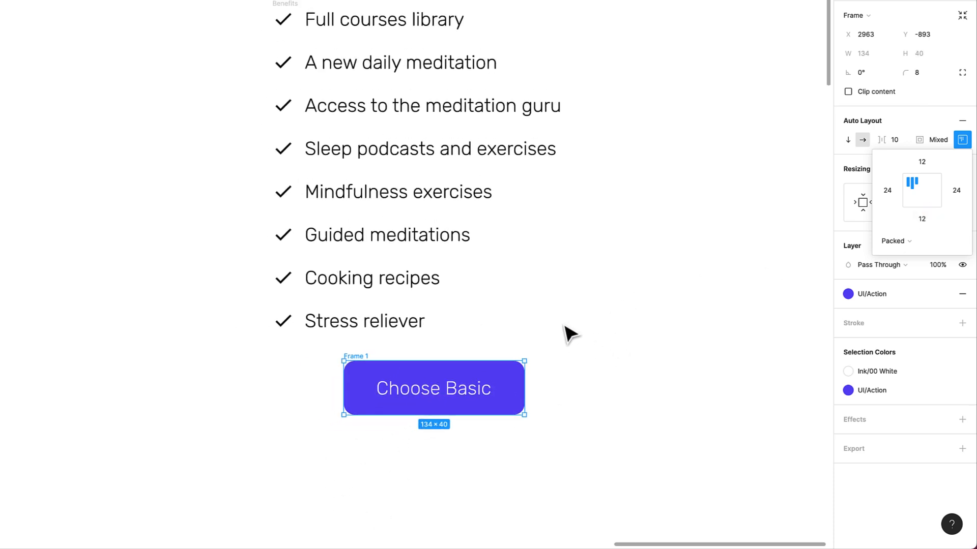
scroll(564, 329, "up", 1)
scroll(564, 328, "right", 1)
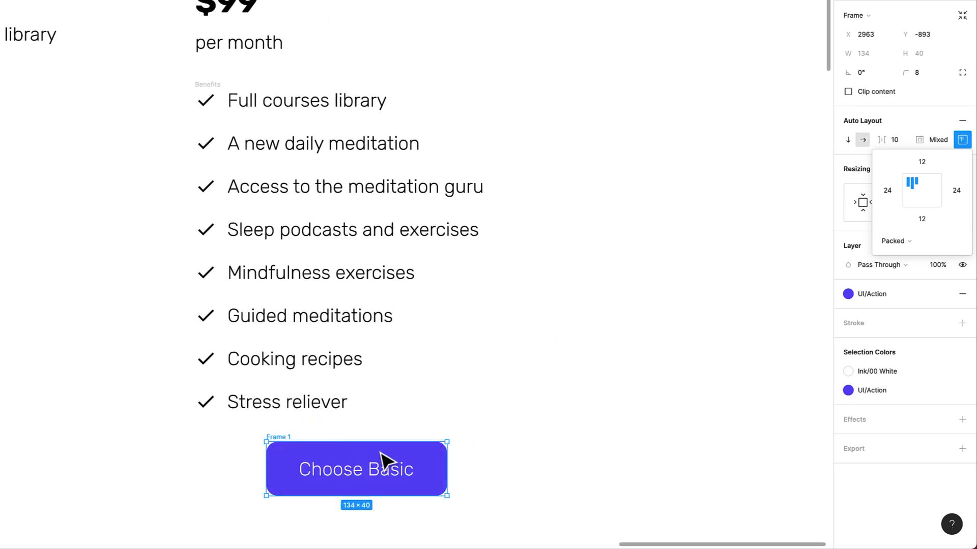
left_click(428, 396)
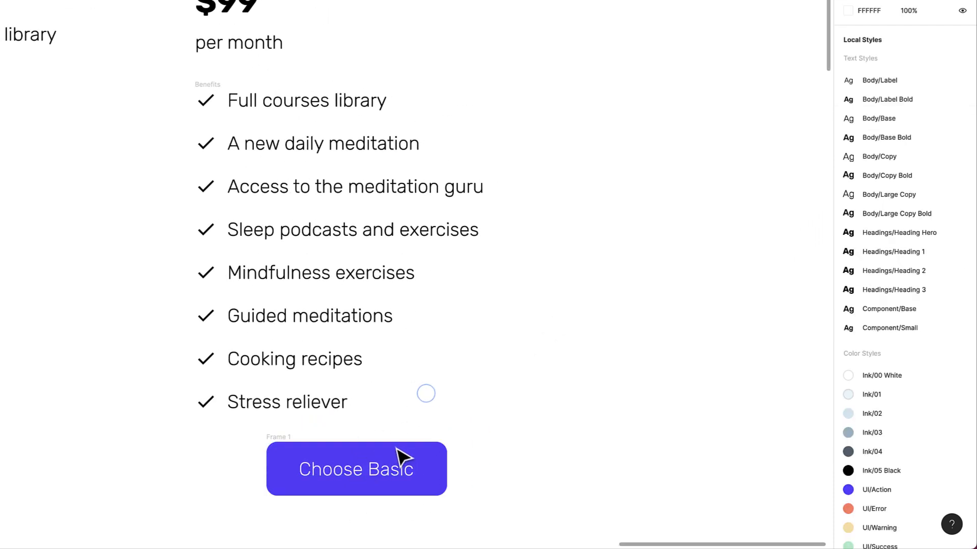
double_click(400, 476)
left_click(878, 184)
left_click(896, 337)
left_click(753, 356)
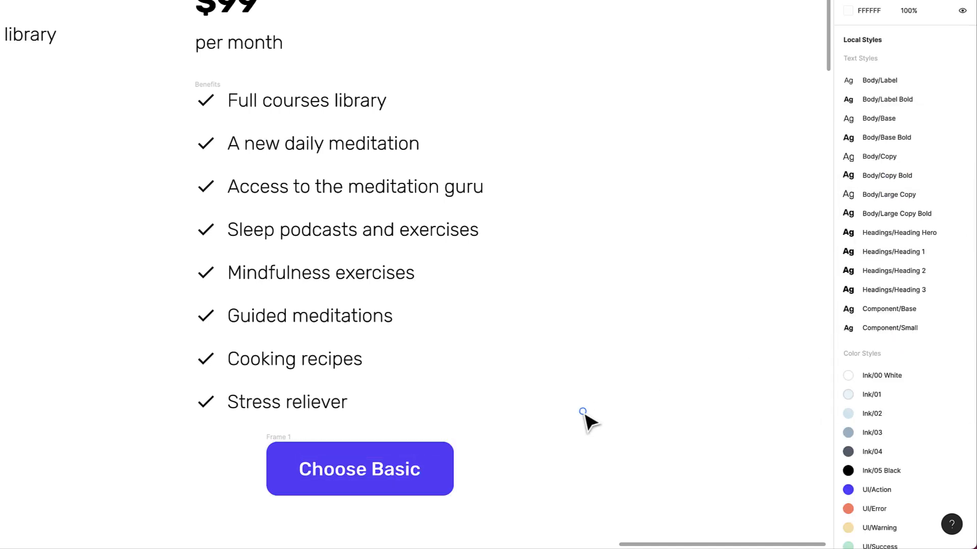
Step: Move the "Choose Basic" button frame left, close to the Benefits list's left edge
left_click(293, 436)
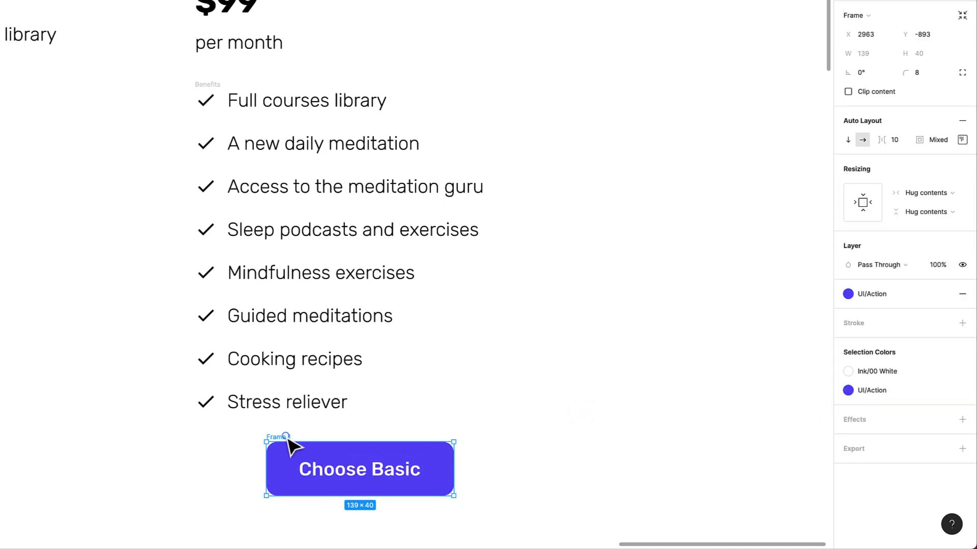
left_click_drag(286, 438, 227, 431)
scroll(227, 432, "down", 5)
scroll(226, 432, "up", 4)
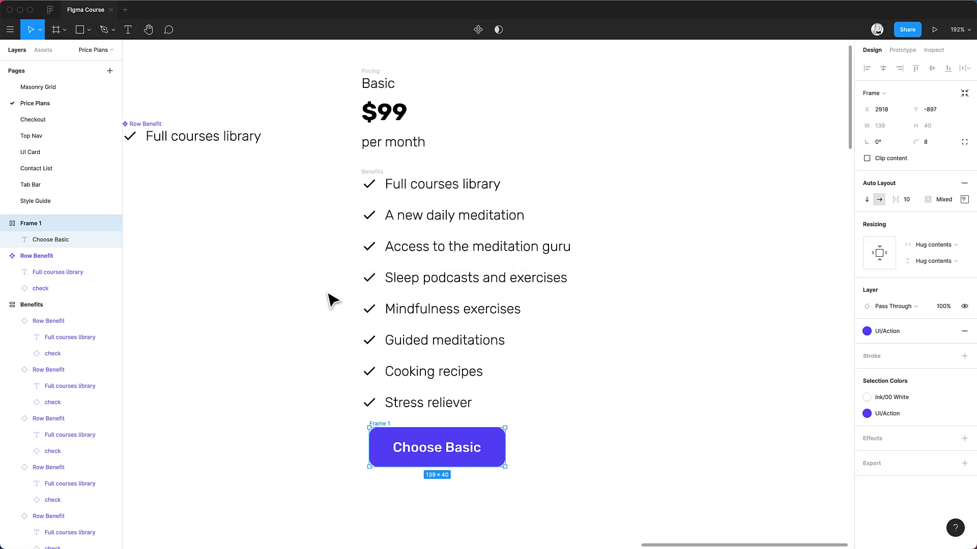
Step: Combine the Pricing frame, the Benefits frame and the "Choose Basic" button in one vertical auto layout frame
left_click(328, 299)
scroll(333, 125, "up", 1)
scroll(333, 125, "left", 1)
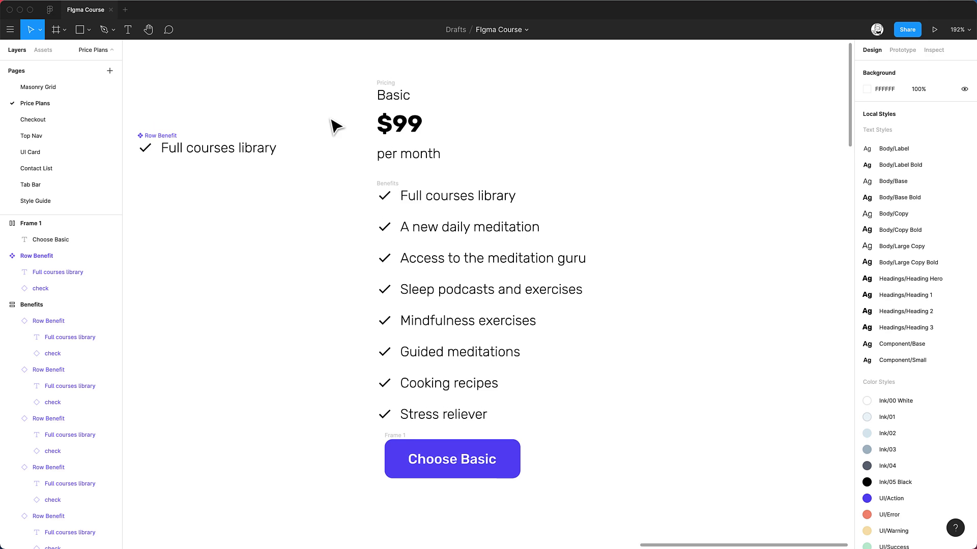
scroll(336, 126, "down", 3)
left_click(377, 100)
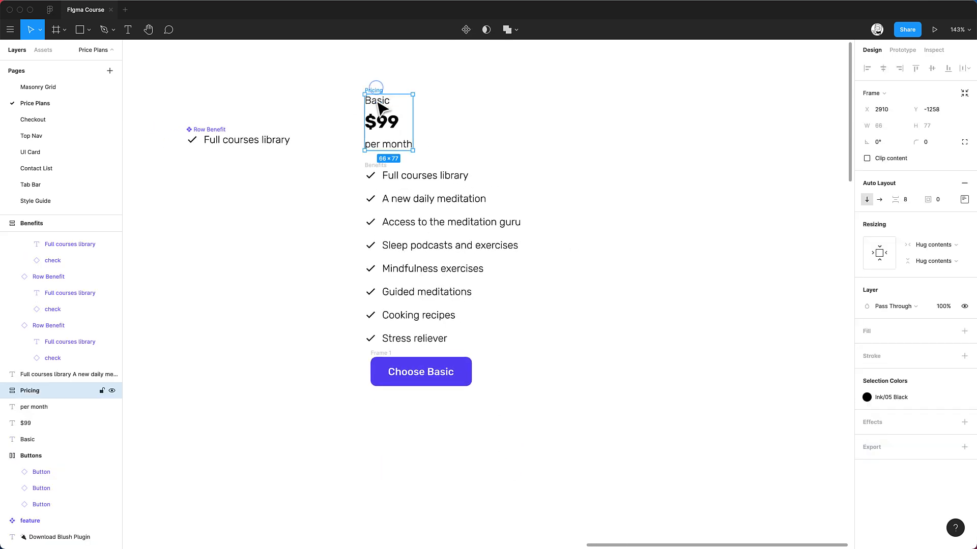
left_click(394, 176, "shift")
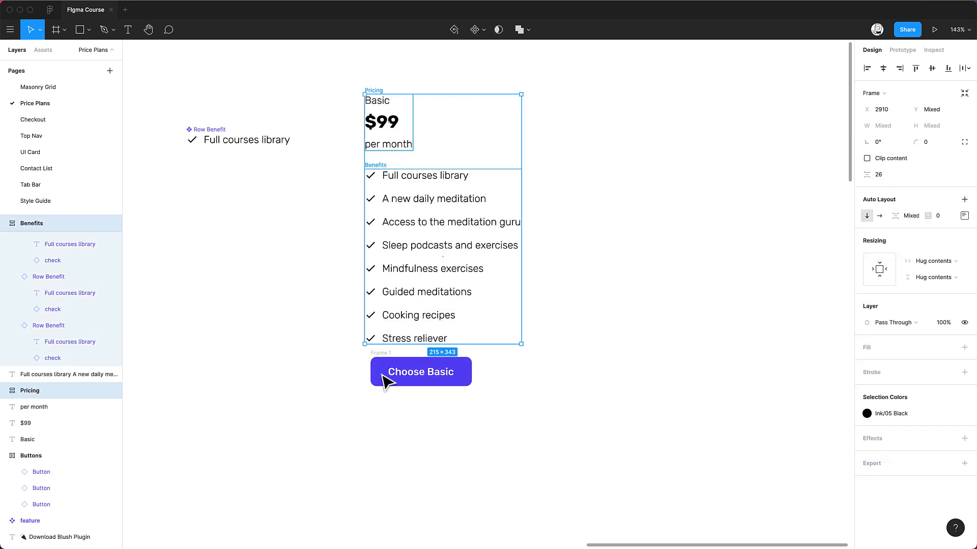
left_click(383, 353, "shift")
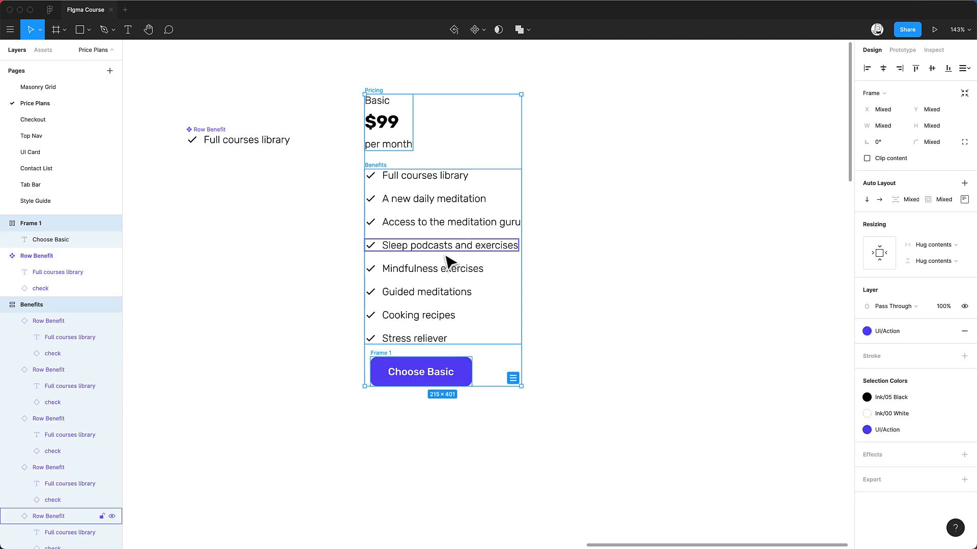
key("shift+a")
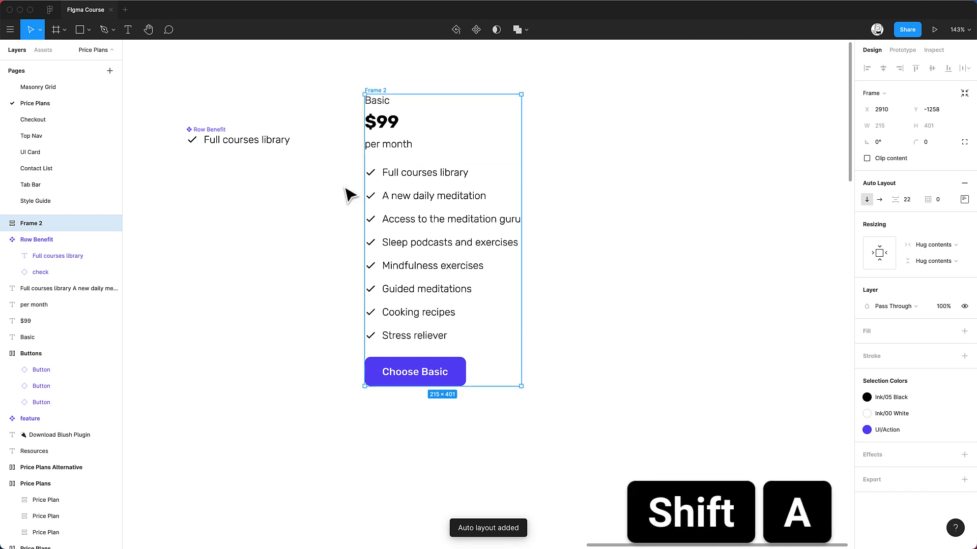
Step: Set the spacing between the items of the new outer auto layout frame to 24
left_click(912, 201)
key("Up")
key("Up")
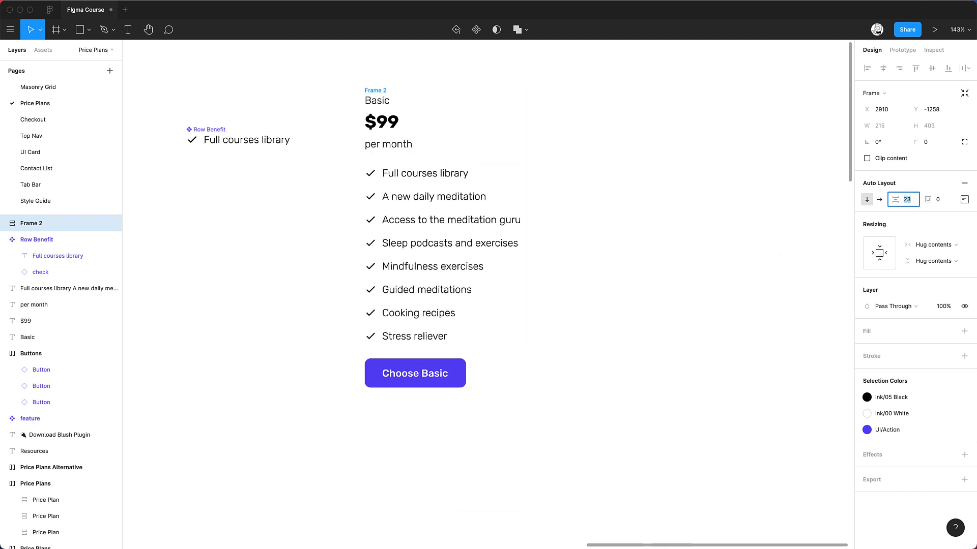
scroll(375, 349, "up", 3)
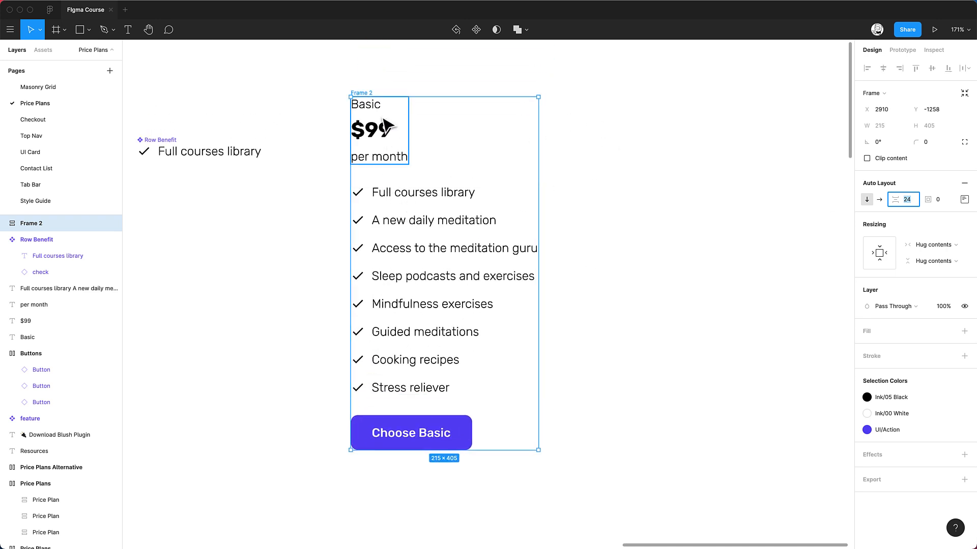
Step: Reduce the item spacing inside the nested Pricing frame to 4
left_click(411, 202)
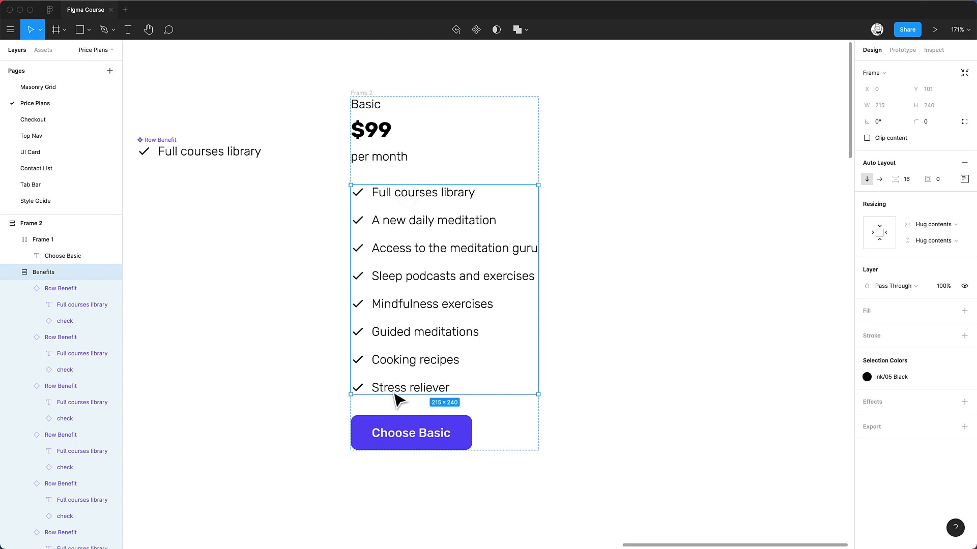
left_click(431, 433)
left_click(435, 300)
left_click(389, 133)
key("Down")
key("Down")
key("Down")
key("Down")
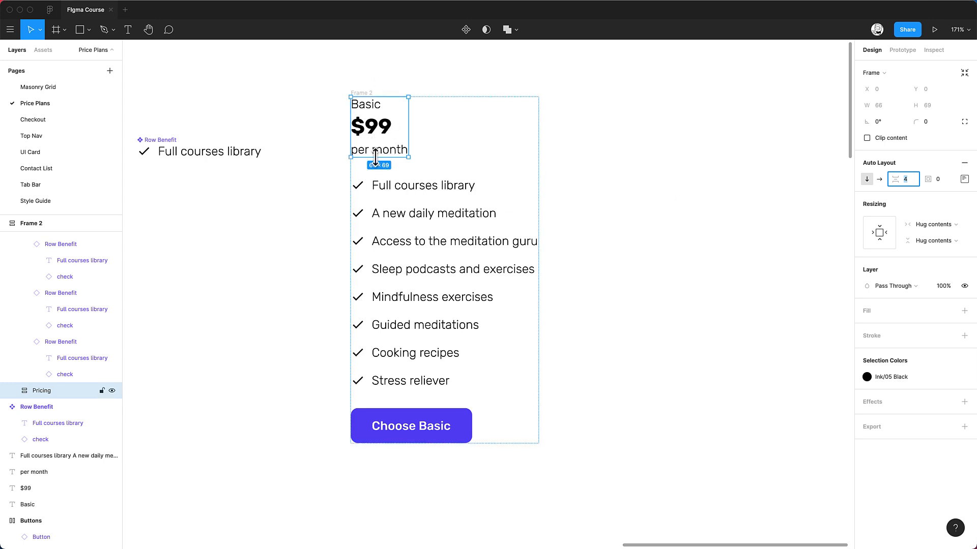
Step: Measure the distance between the Benefits frame and the "Choose Basic" button
left_click(401, 198)
key("alt")
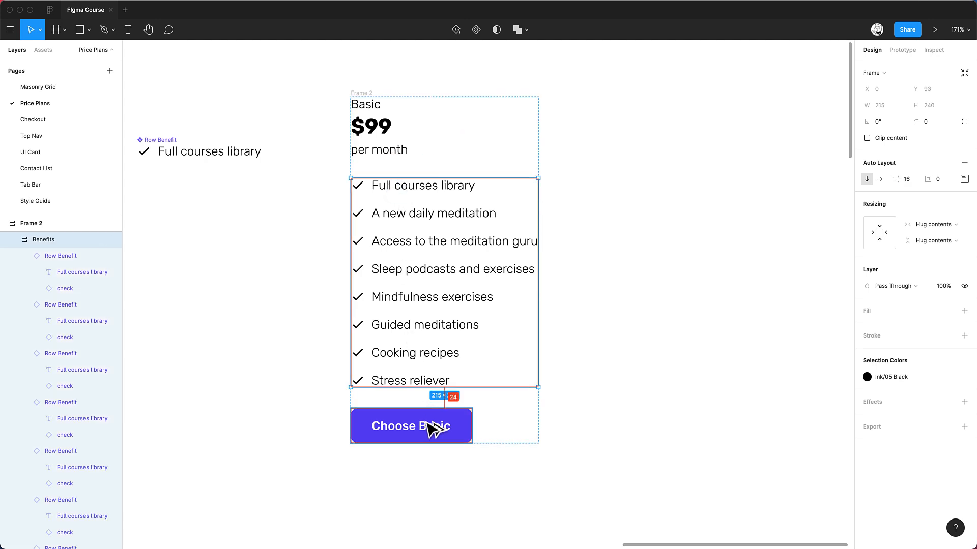
left_click(618, 208)
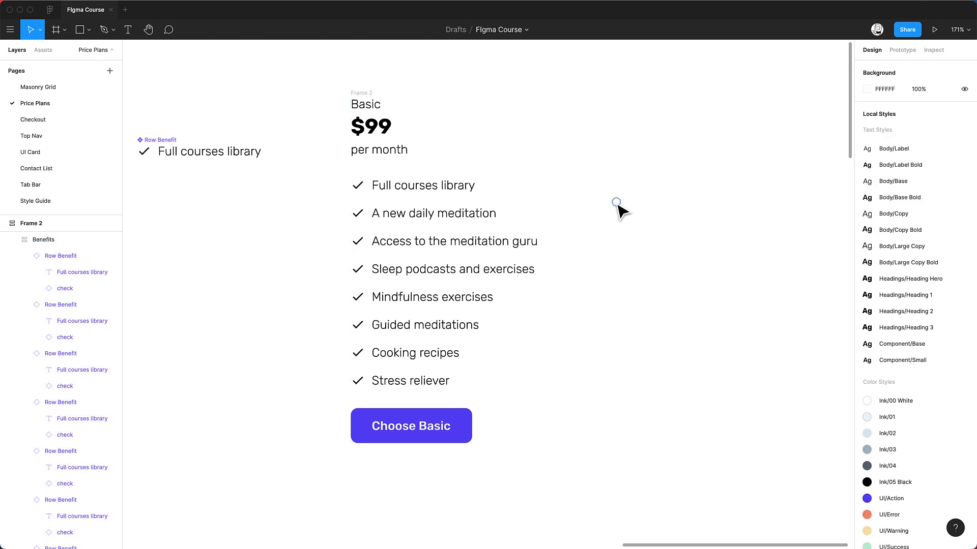
left_click(400, 143)
left_click(420, 254)
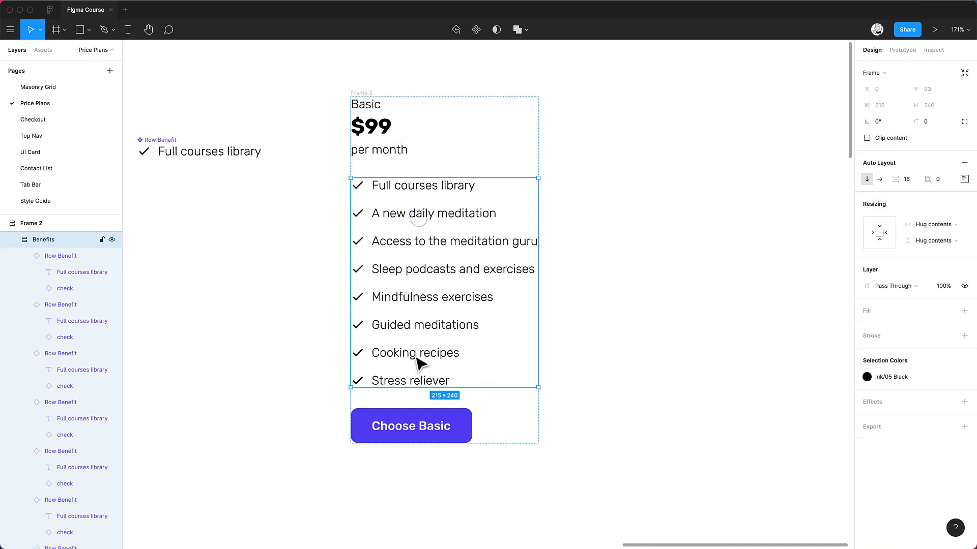
left_click(421, 424)
left_click(434, 330)
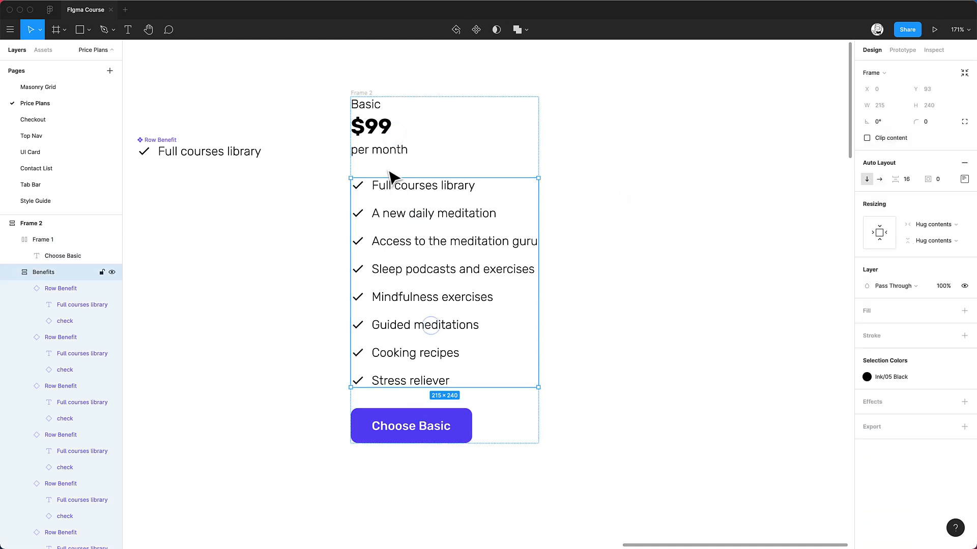
left_click(382, 145)
Step: Fill the outer card frame with the Ink/00 White color style
left_click(362, 93)
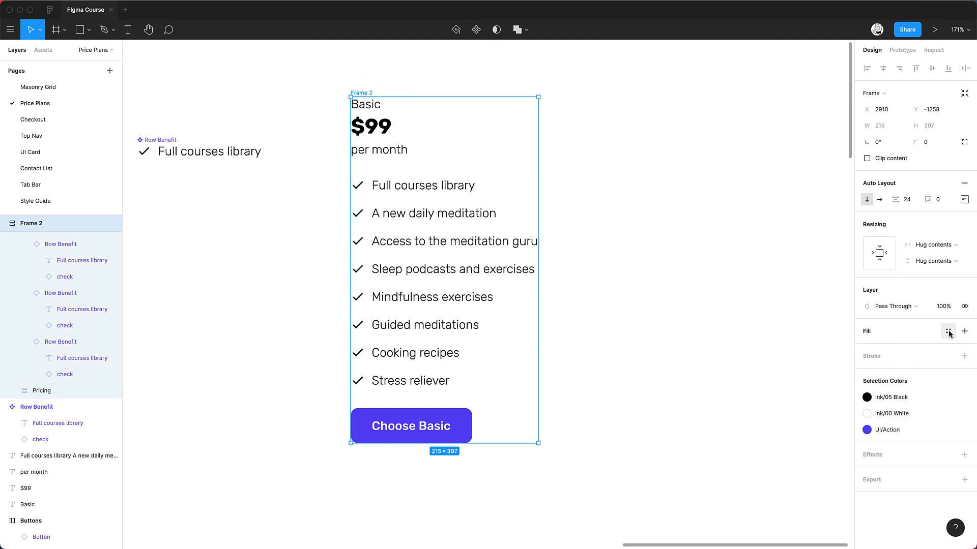
left_click(949, 333)
left_click(875, 412)
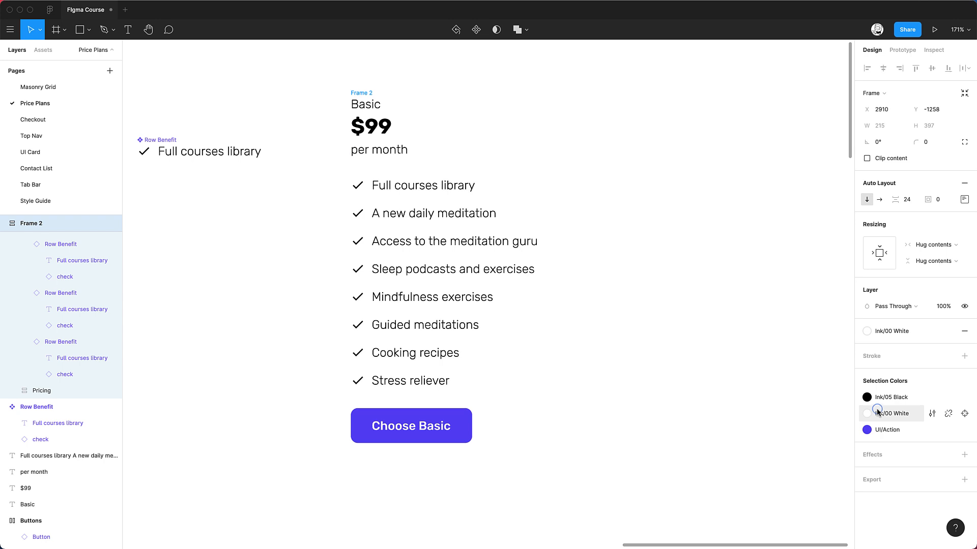
left_click(722, 252)
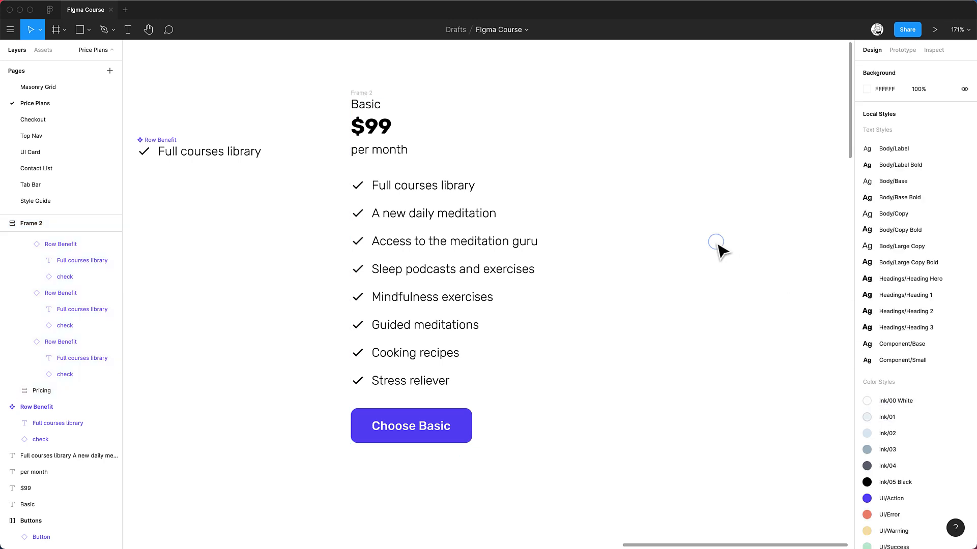
Step: Change the canvas background to a very light grey, F8F8F8, so the white card stands out
left_click(867, 90)
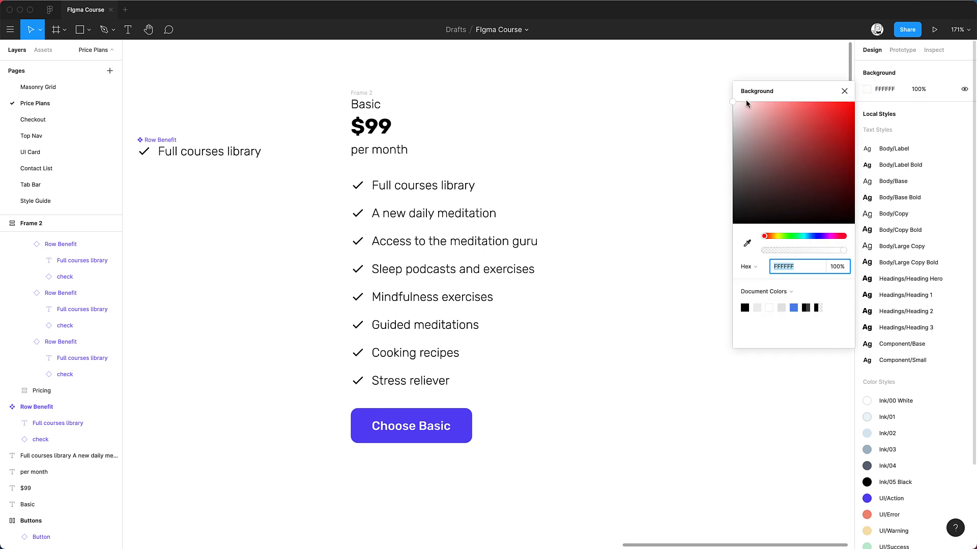
left_click_drag(738, 112, 732, 113)
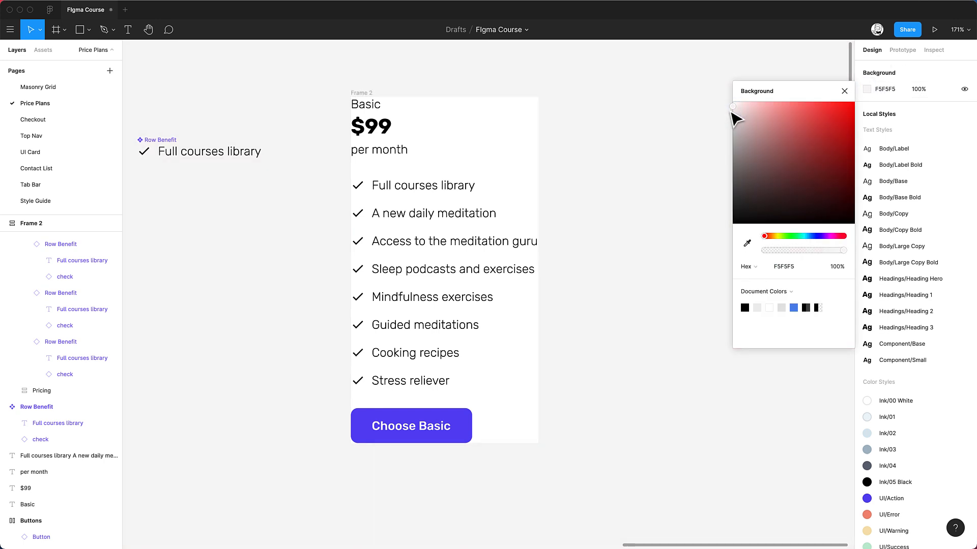
left_click(656, 108)
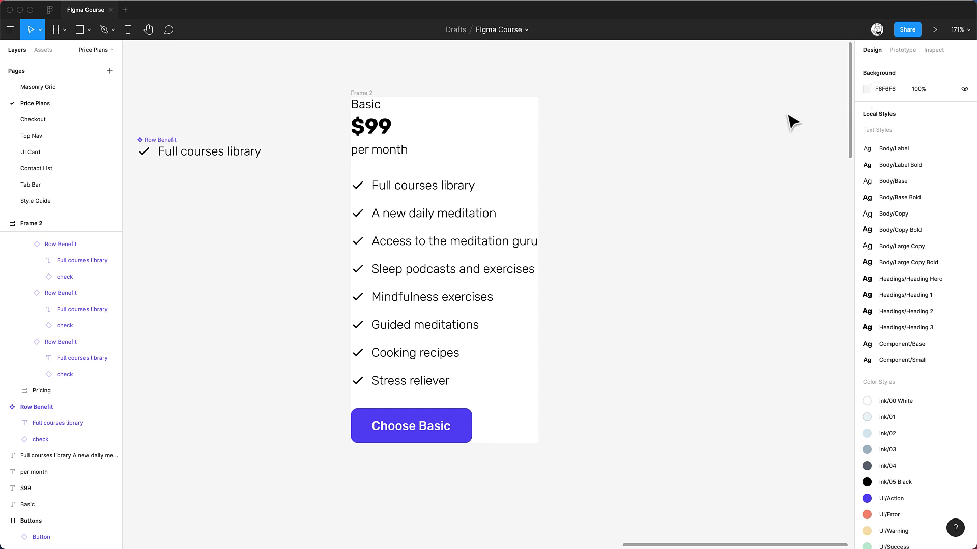
left_click(867, 89)
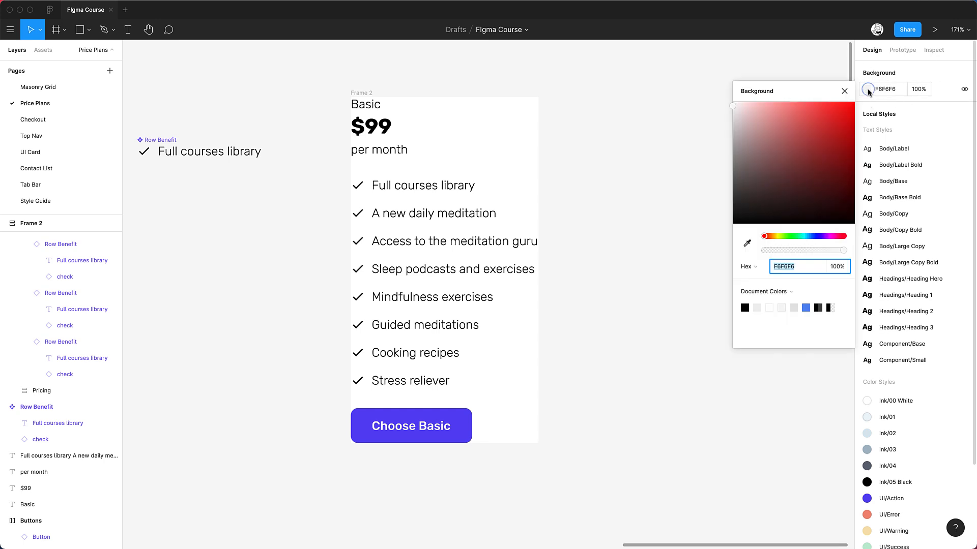
left_click_drag(749, 114, 693, 111)
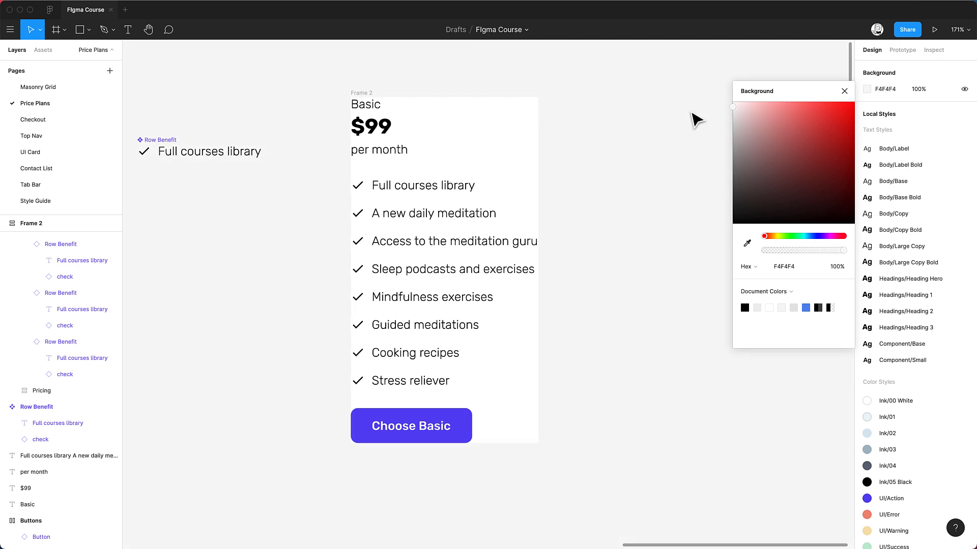
left_click(694, 118)
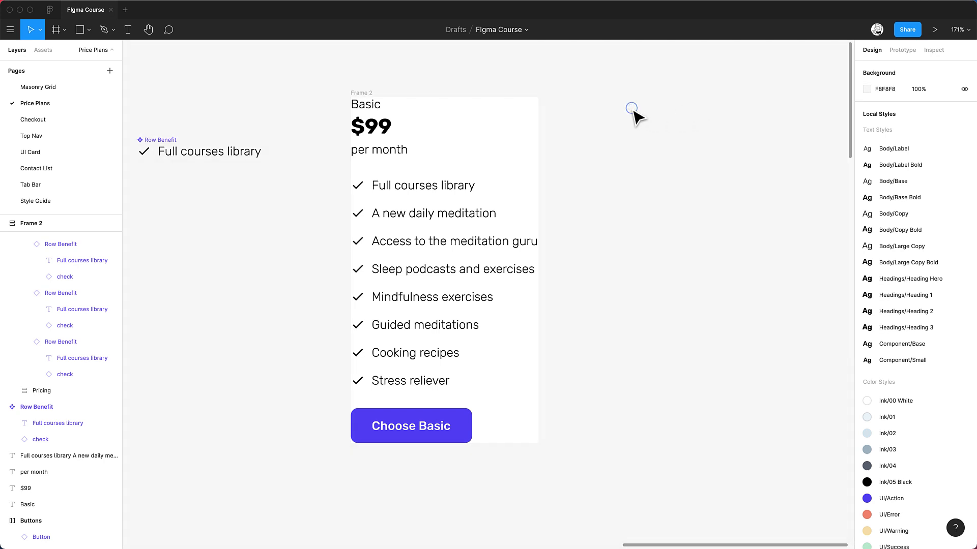
Step: Give the outer card frame a padding of 16 on all sides and a corner radius of 8
left_click(359, 92)
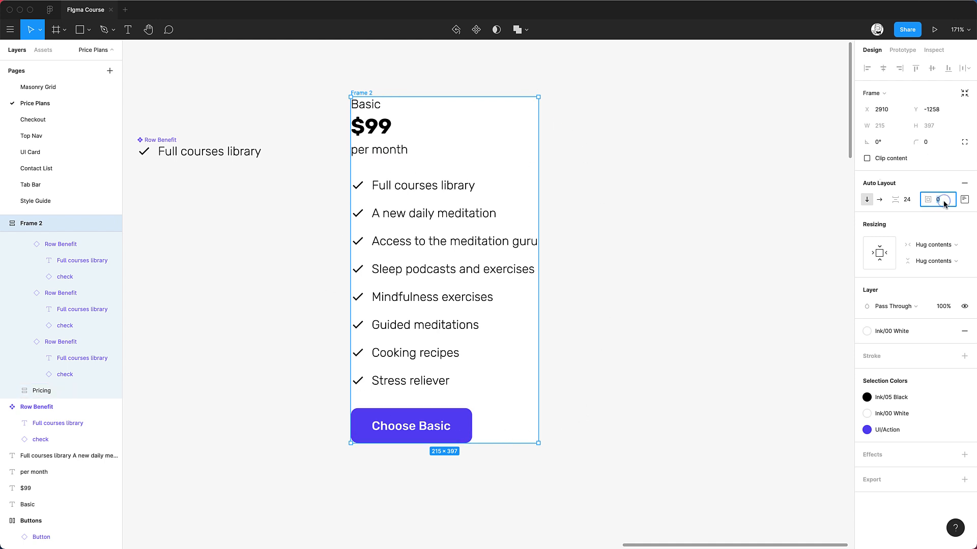
type("16")
key("Return")
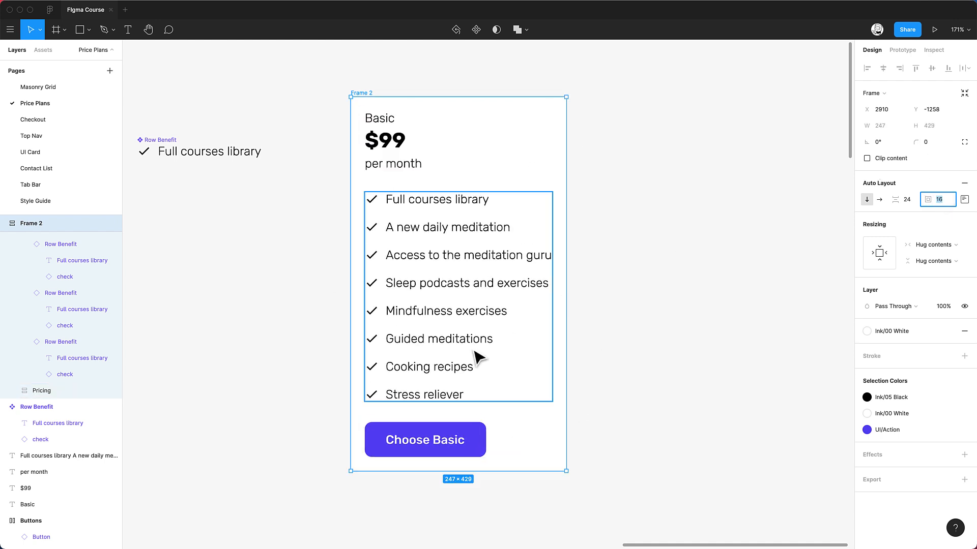
left_click(941, 142)
type("8")
key("Return")
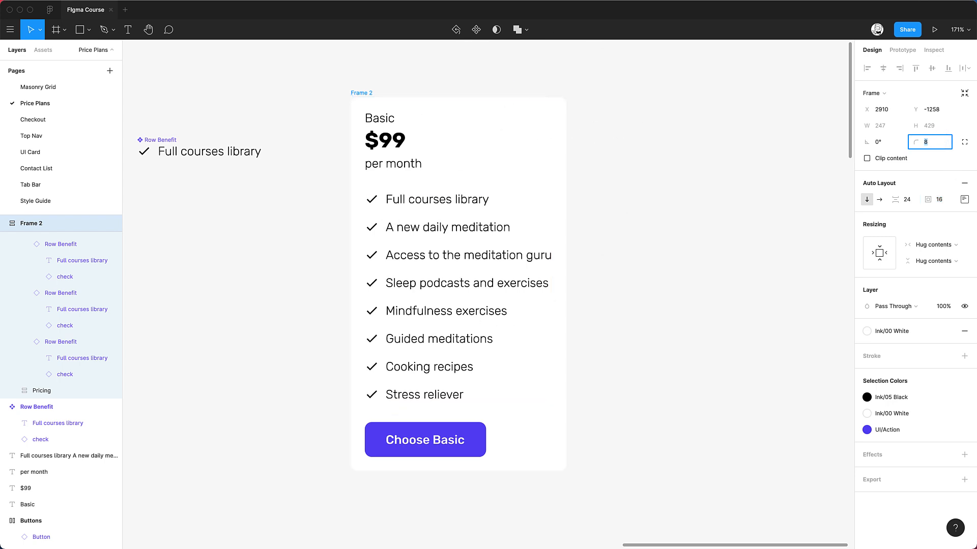
left_click(673, 246)
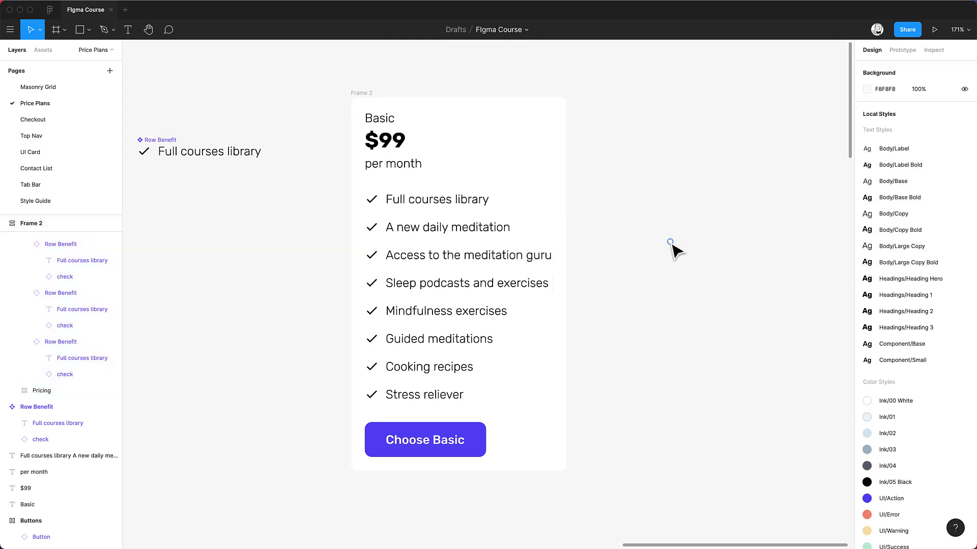
Step: Darken the canvas background to the grey EBEBEB
left_click(866, 90)
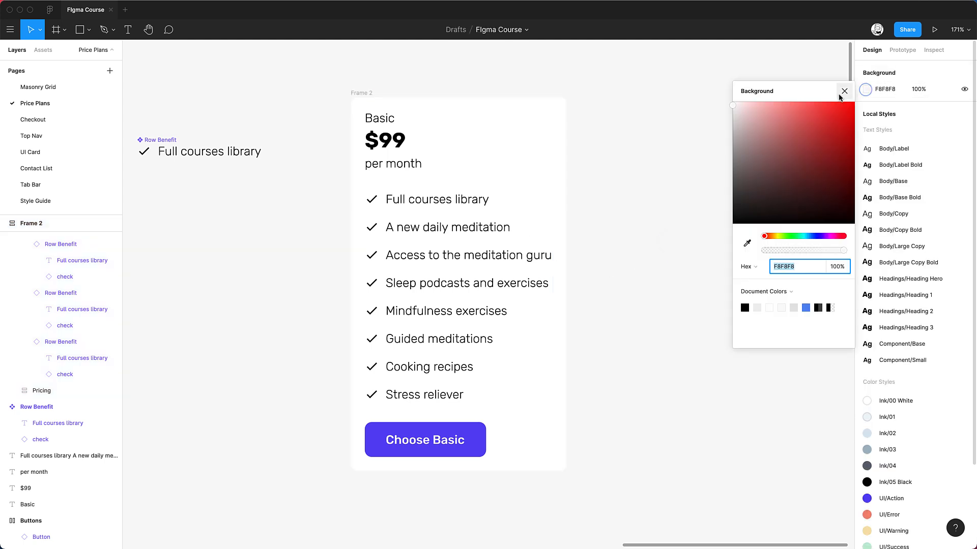
left_click(733, 108)
left_click_drag(728, 115, 728, 118)
left_click(671, 124)
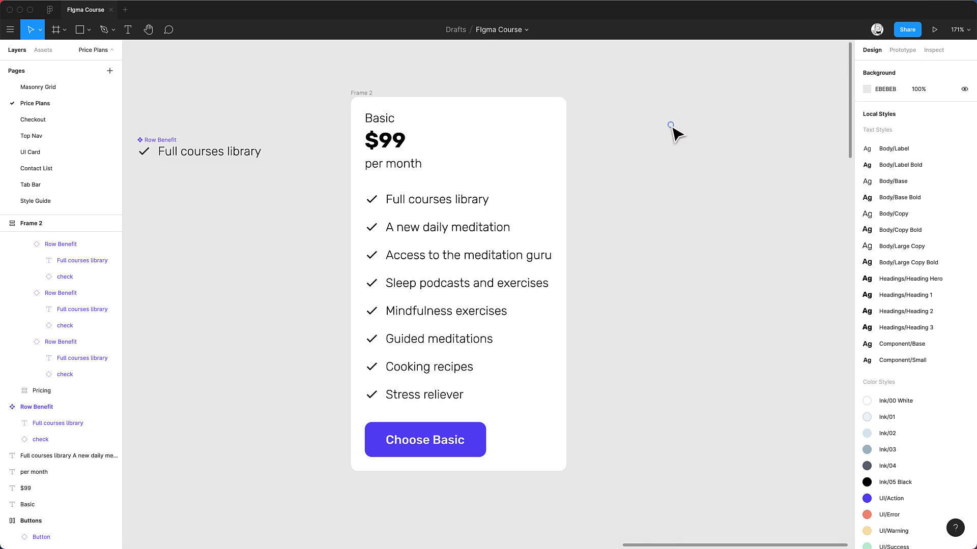
Step: Make the "Choose Basic" button's width fill its container and centre the label inside it
left_click(369, 95)
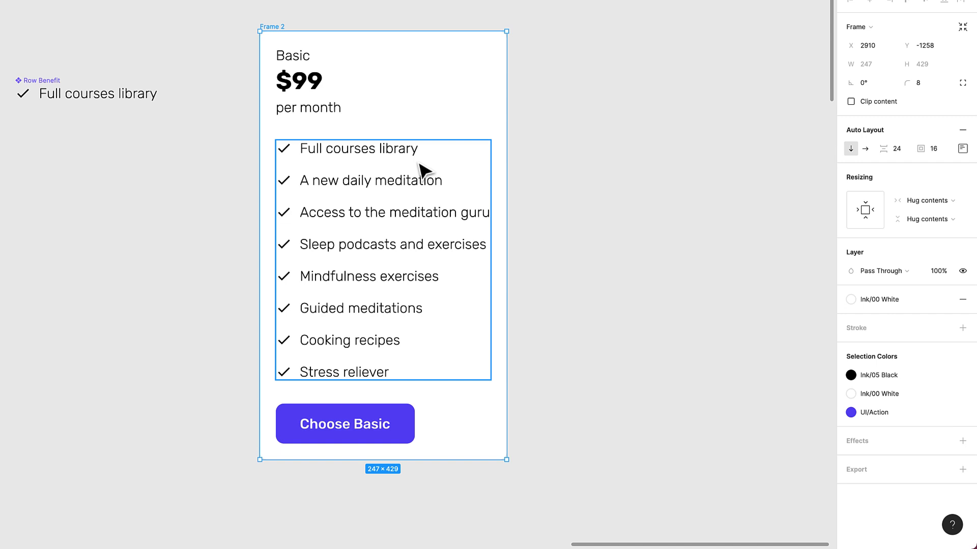
left_click(385, 436)
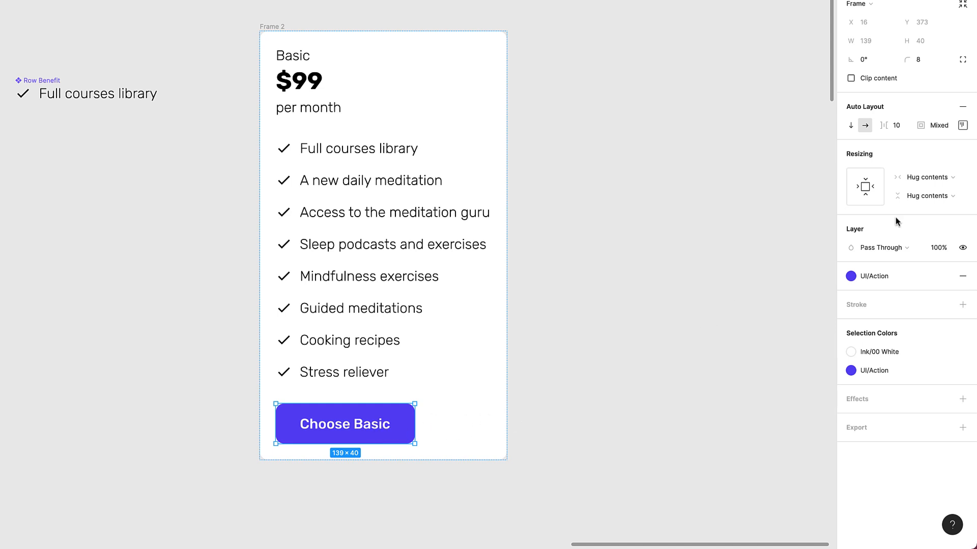
left_click(924, 183)
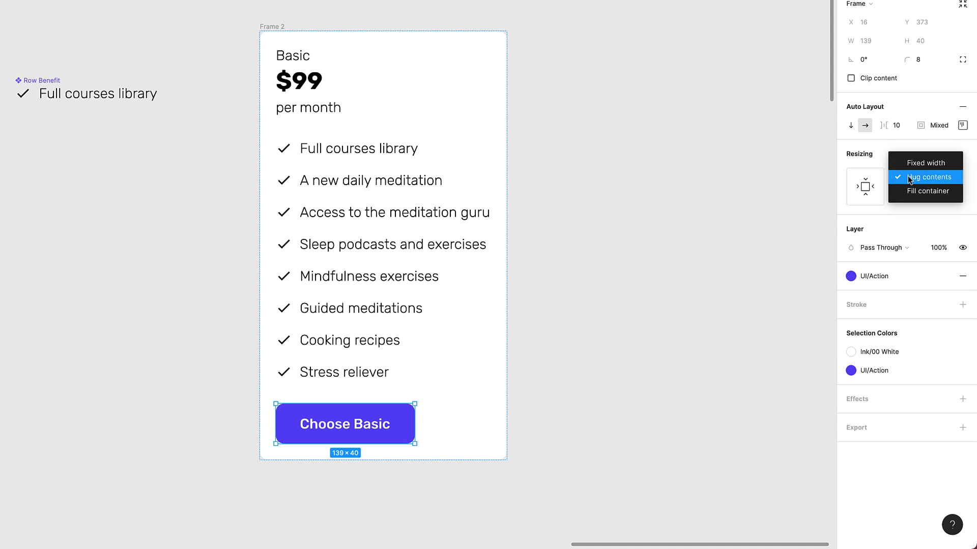
left_click(933, 192)
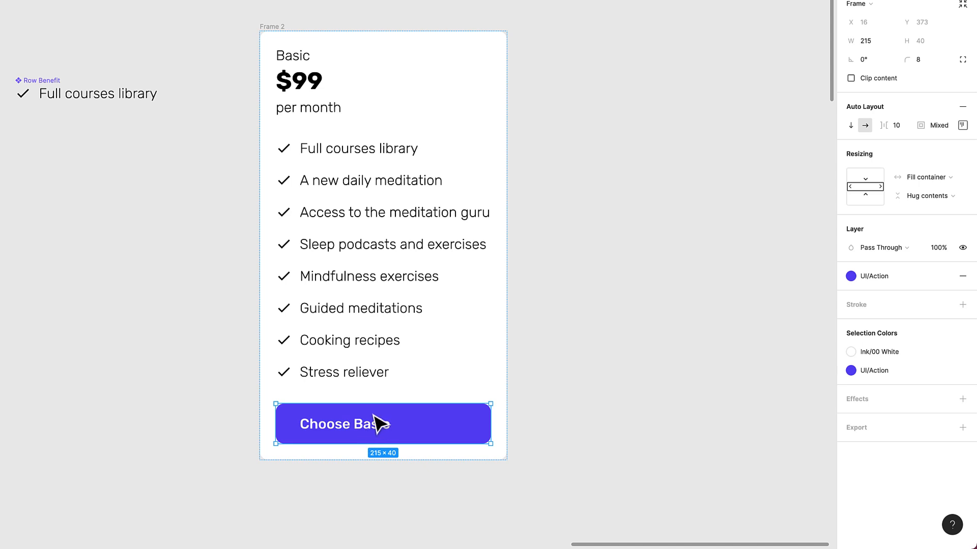
left_click(963, 125)
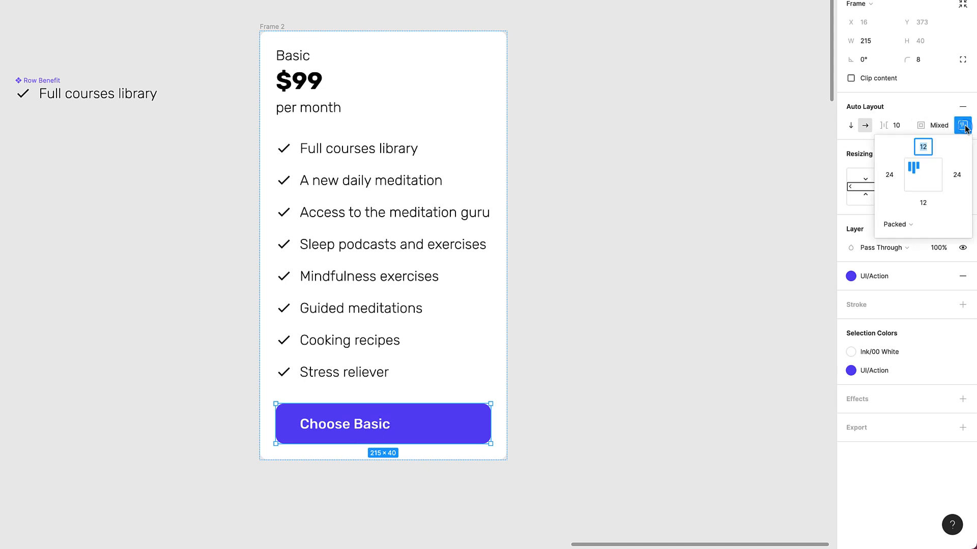
left_click(923, 175)
left_click(621, 395)
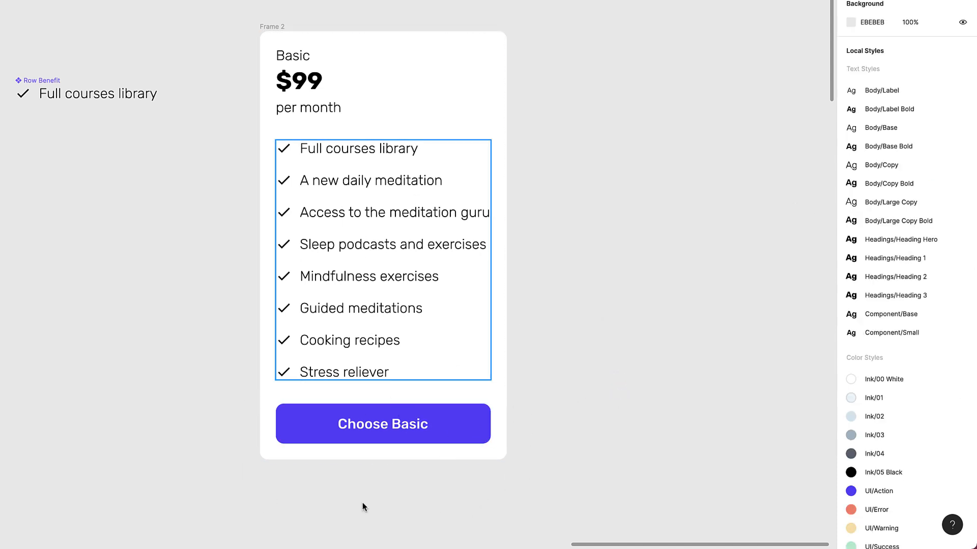
Step: Set the horizontal resizing of the Pricing frame, with Basic, $99 and per month, to Fill container
left_click(296, 101)
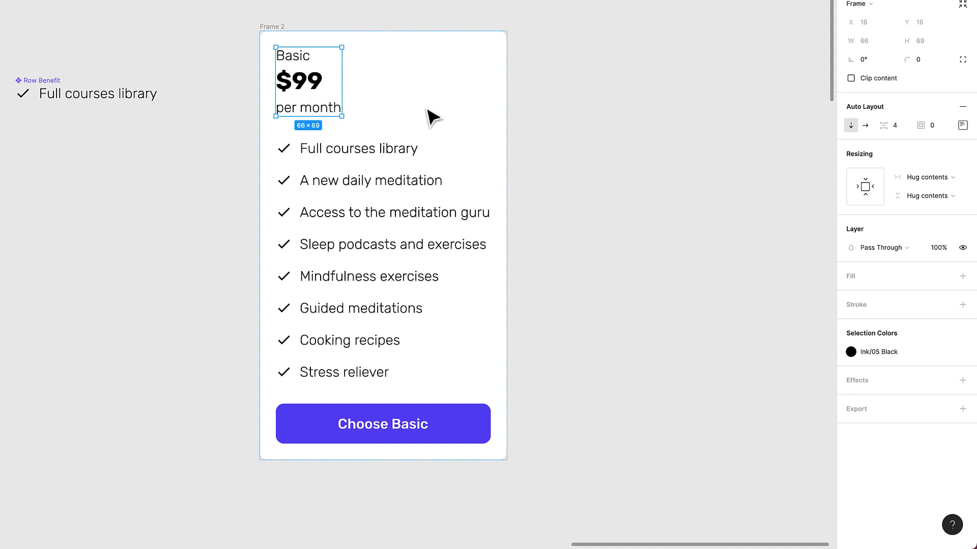
left_click(925, 178)
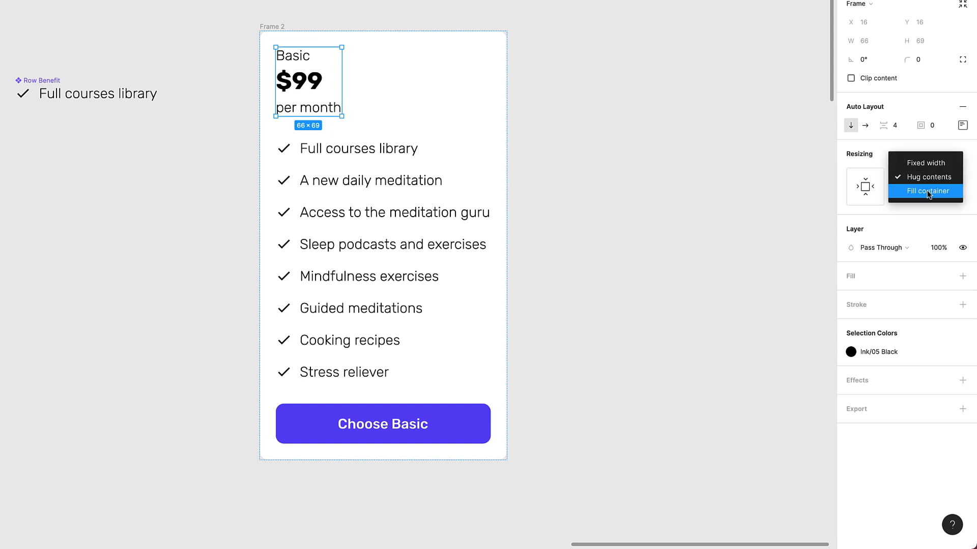
left_click(928, 192)
Step: Try aligning the Pricing frame's texts to the top centre and undo that alignment
left_click(962, 125)
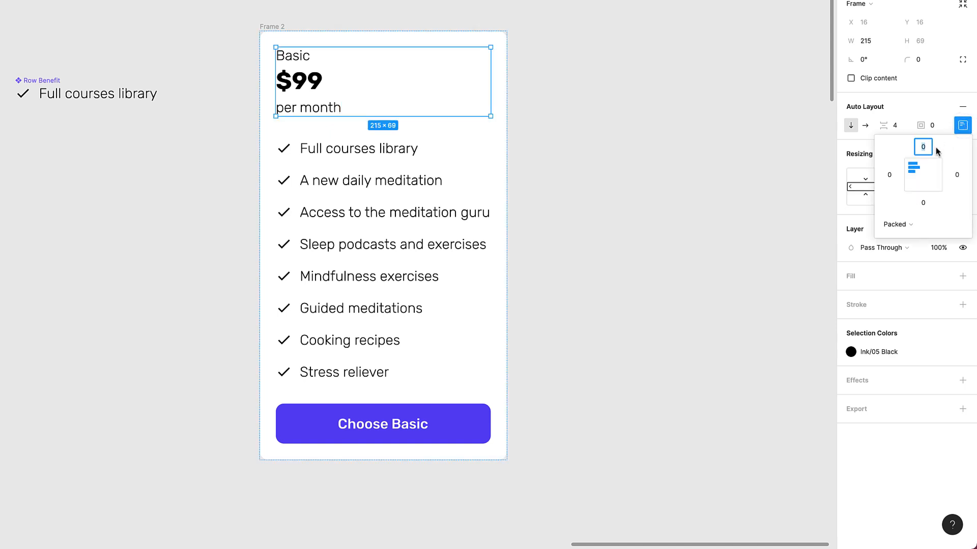
left_click(925, 167)
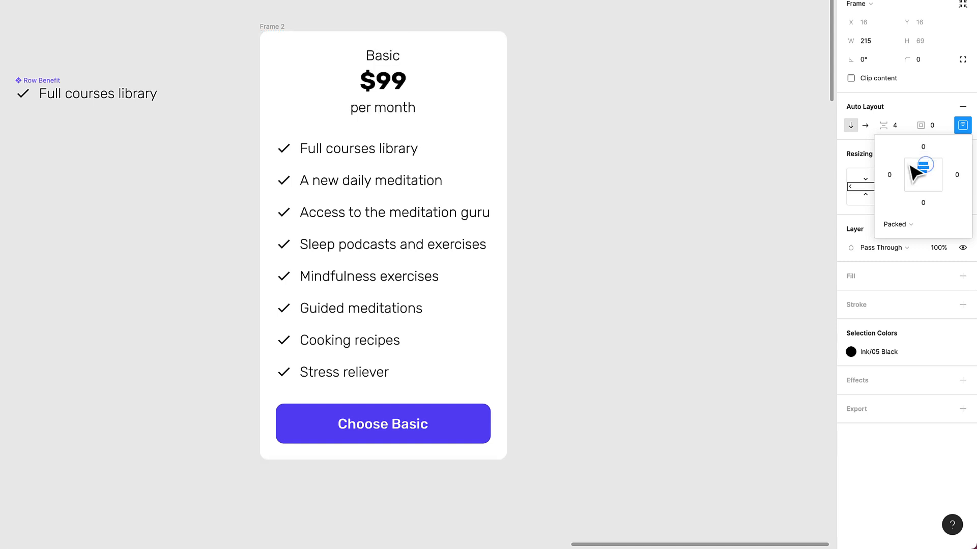
left_click(601, 135)
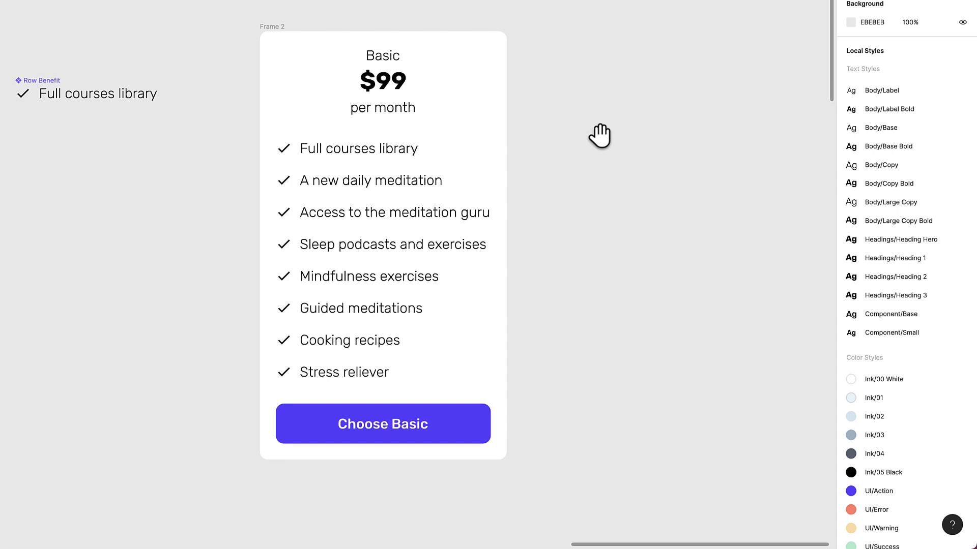
key("ctrl+z")
key("ctrl+z")
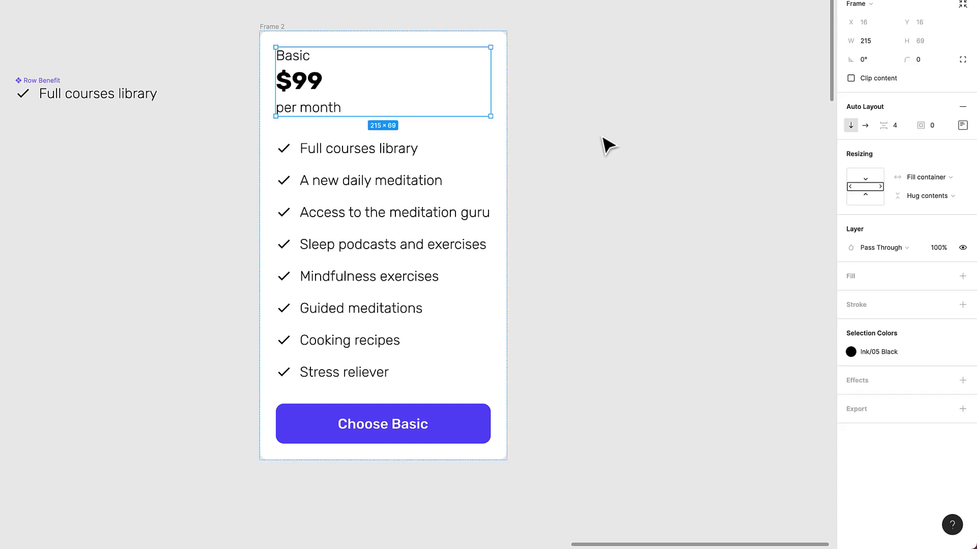
Step: Reapply Fill container as the Pricing frame's horizontal resizing and align its texts to the top centre
left_click(582, 91)
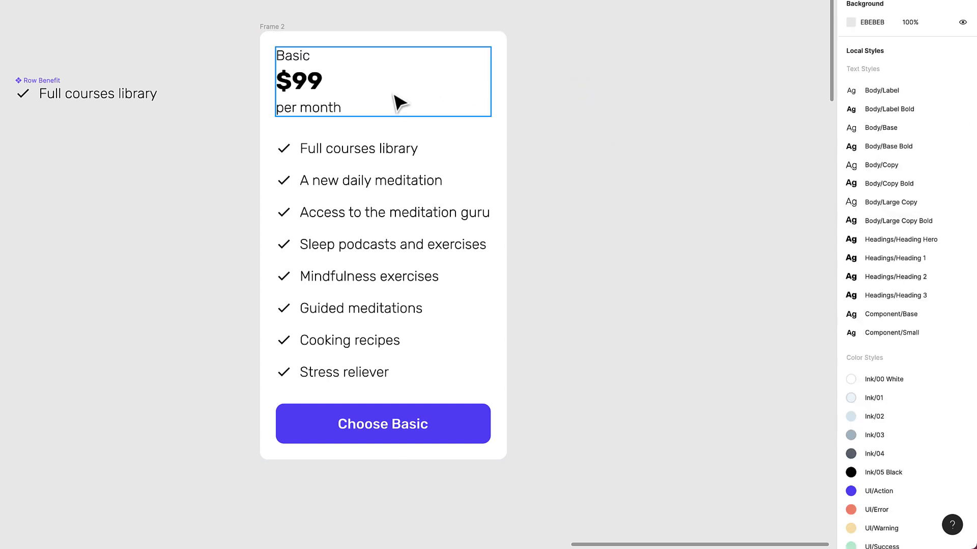
left_click(408, 89)
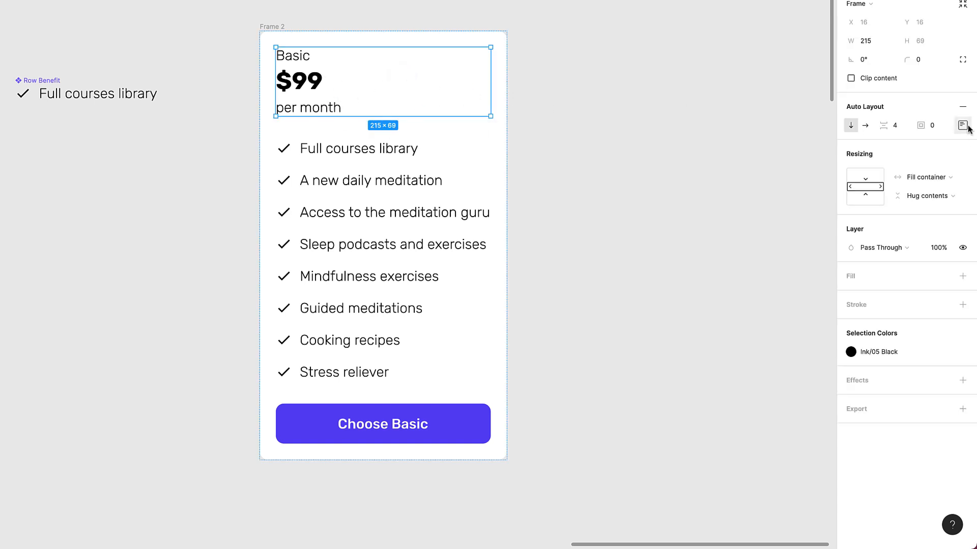
left_click(927, 182)
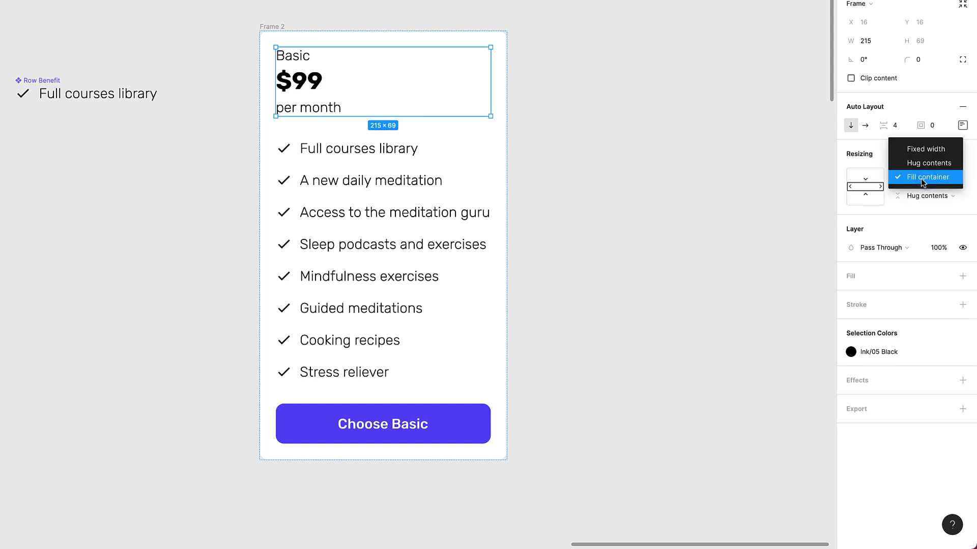
left_click(925, 178)
left_click(962, 125)
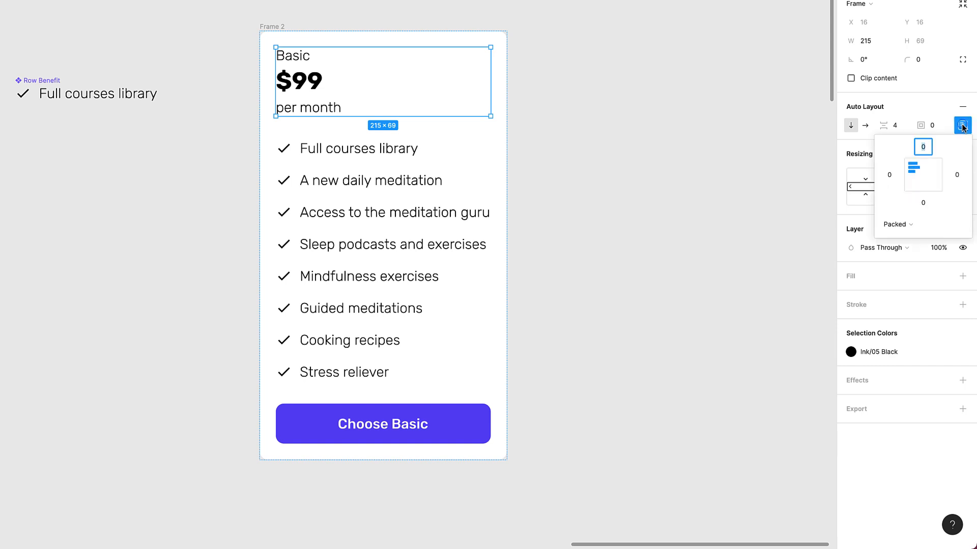
left_click(926, 166)
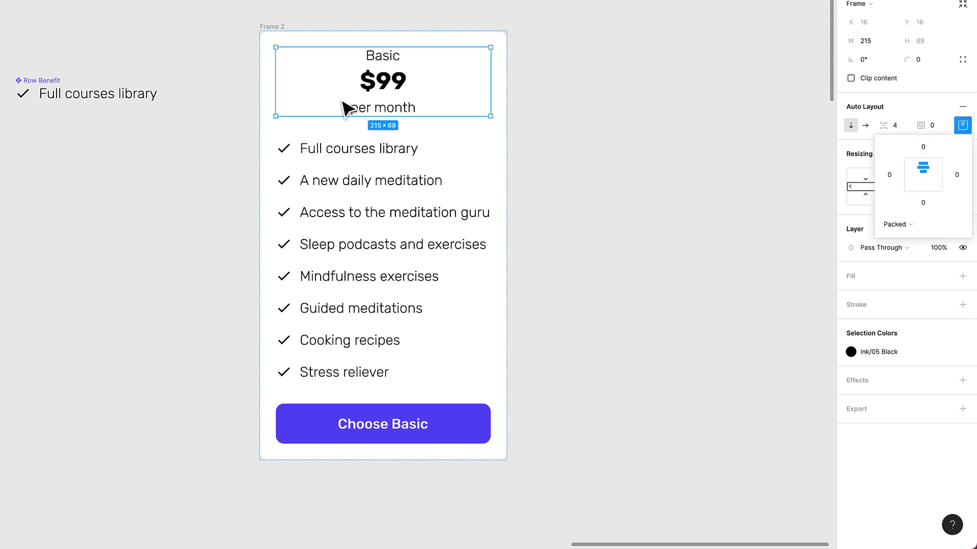
Step: Undo the top-centre alignment of the Pricing frame's texts
key("ctrl+z")
key("Escape")
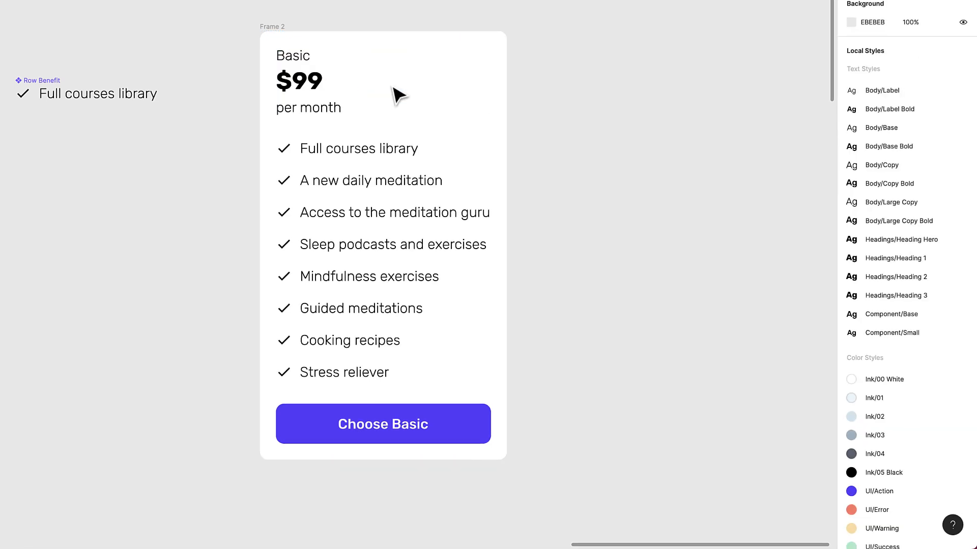
left_click(270, 57)
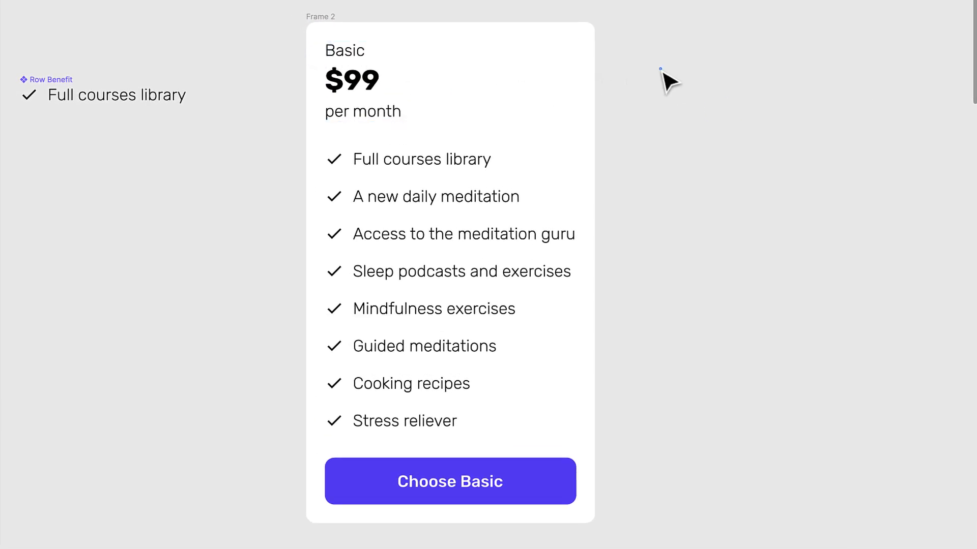
scroll(665, 79, "down", 1)
left_click(466, 255)
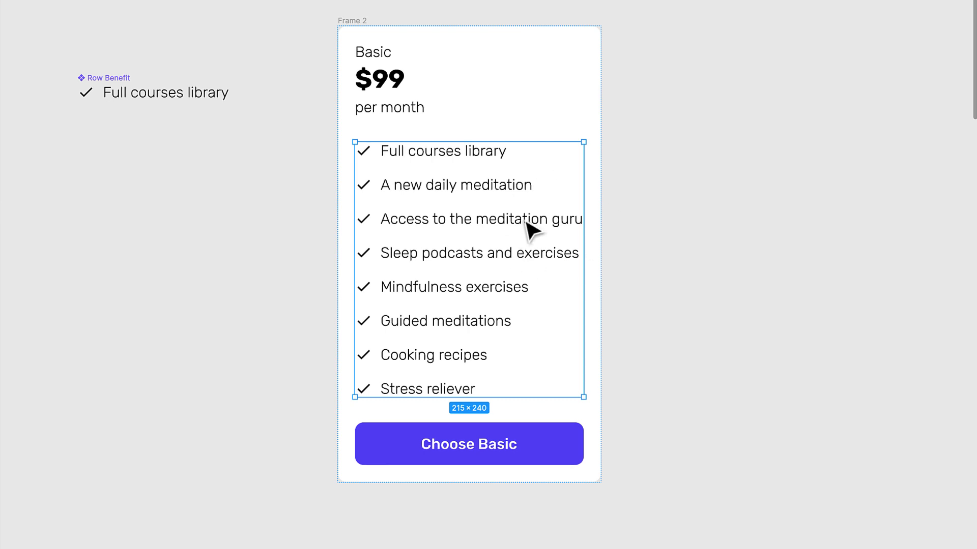
left_click(673, 162)
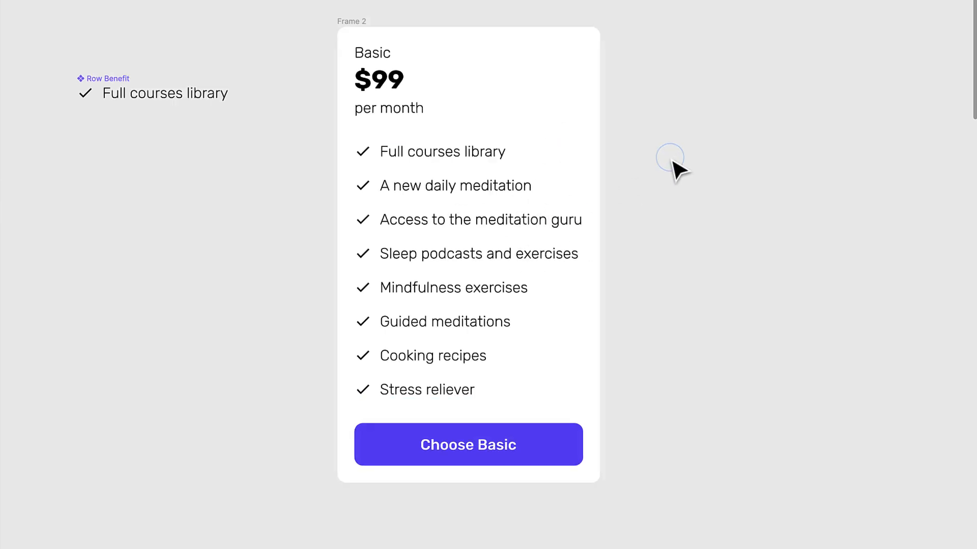
Step: Duplicate the Basic price card twice to form a row of three cards
scroll(509, 117, "right", 1)
scroll(509, 117, "up", 1)
left_click(326, 39)
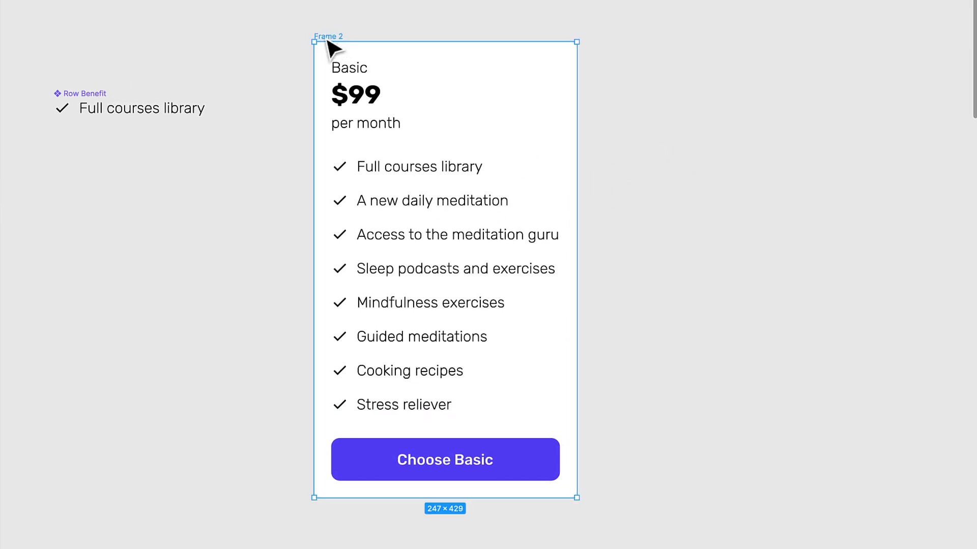
scroll(331, 44, "down", 3)
left_click_drag(295, 74, 518, 67)
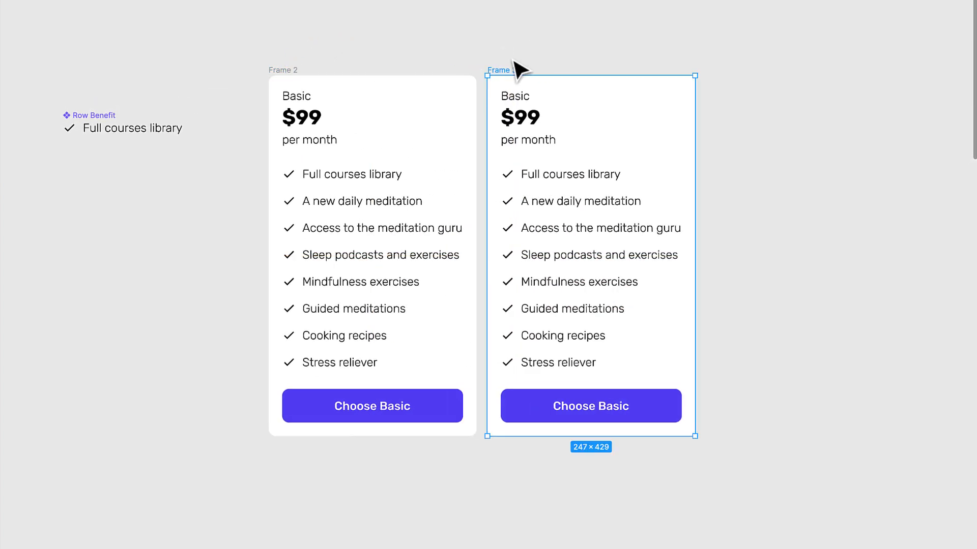
key("ctrl+d")
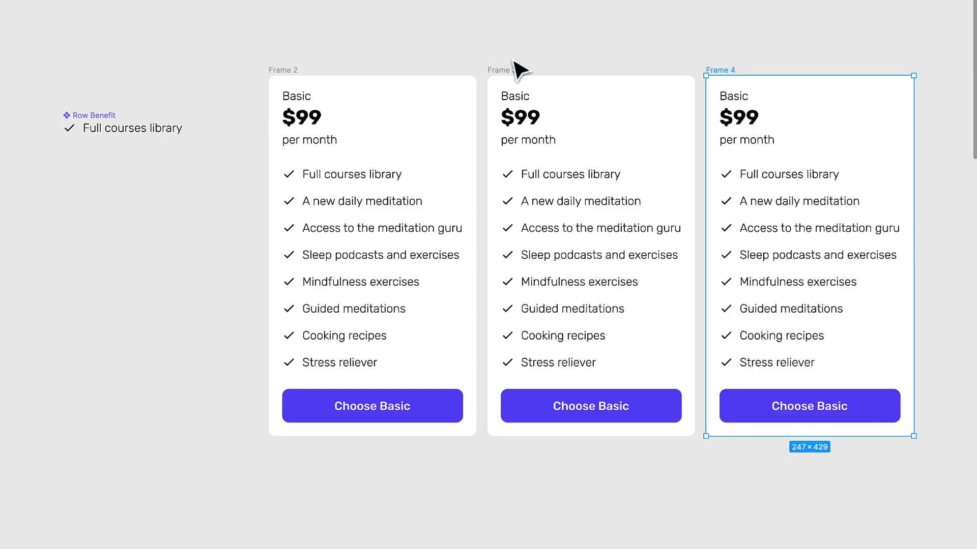
Step: Change the price on the first card to Free
scroll(487, 61, "right", 2)
scroll(486, 62, "up", 1)
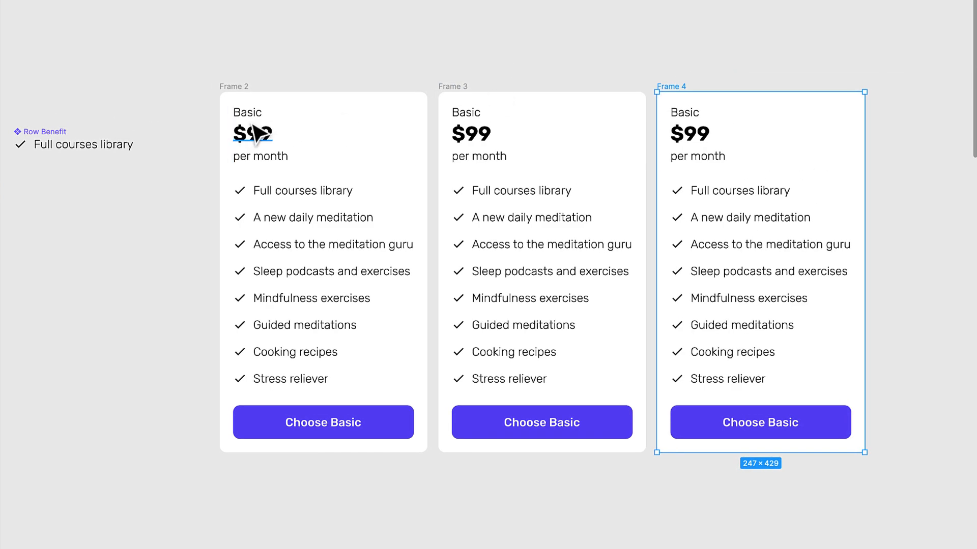
left_click(252, 135)
key("Return")
type("Free")
key("Escape")
Step: Set the second card's price to $19 and its plan name to Pro
left_click(473, 134)
key("Return")
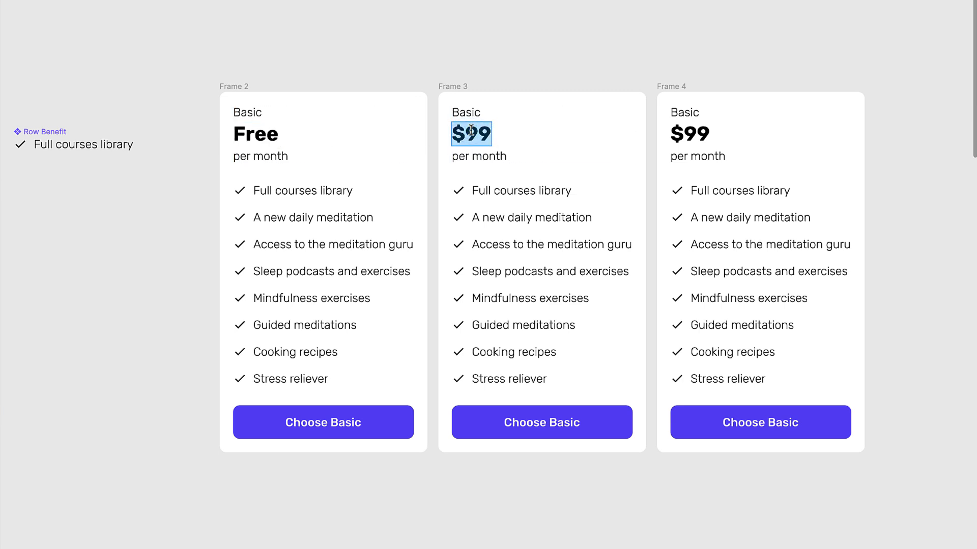
type("@")
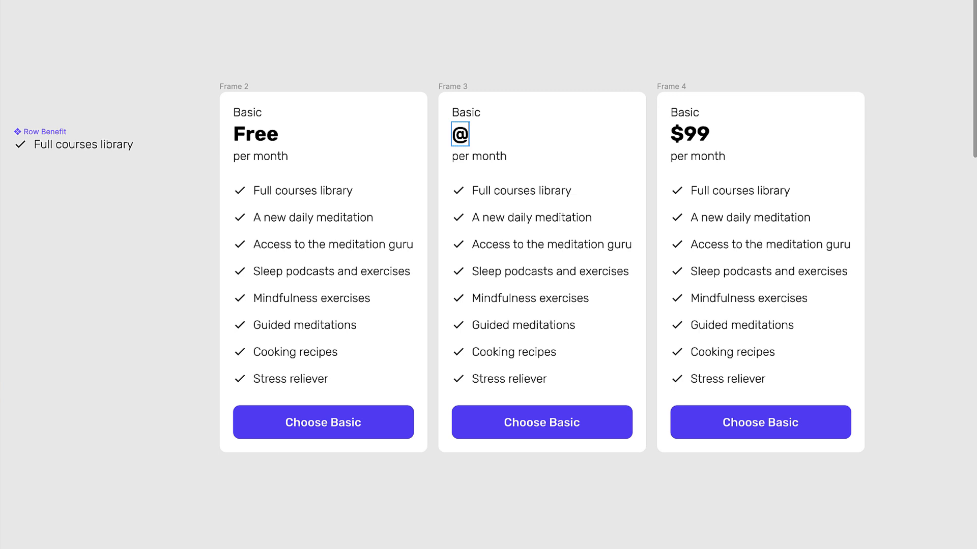
type("19")
key("Escape")
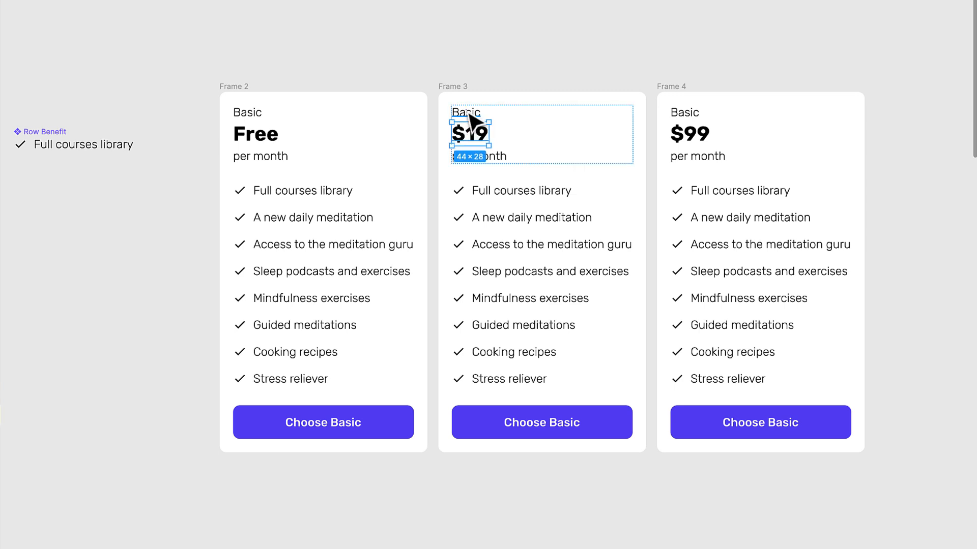
double_click(465, 109)
type("Pro")
key("Escape")
Step: Change the third card's plan name to Super Pro
double_click(689, 115)
type("WEu")
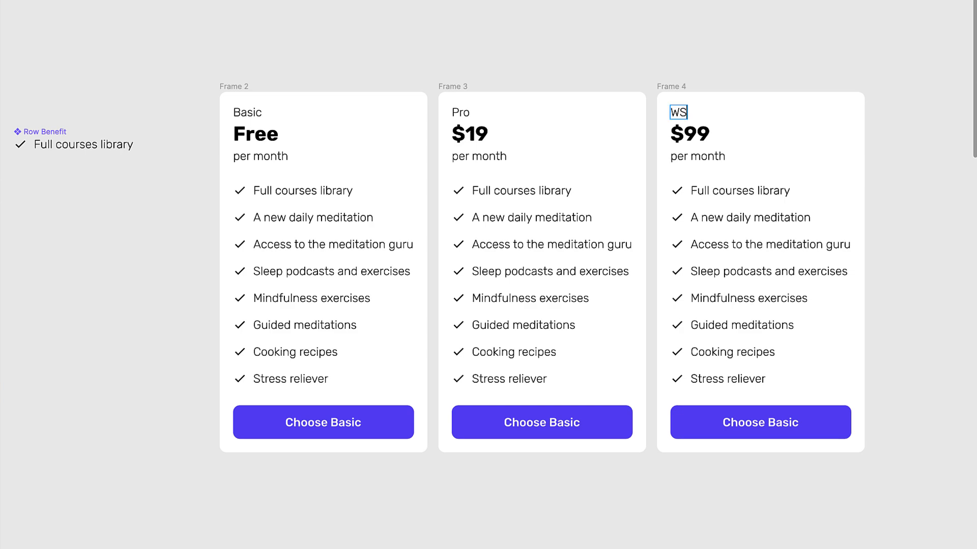
type("Super Pro")
key("Escape")
left_click(640, 27)
Step: Rename the frames of all three price cards to Plan in one batch
scroll(497, 25, "right", 2)
scroll(497, 25, "up", 1)
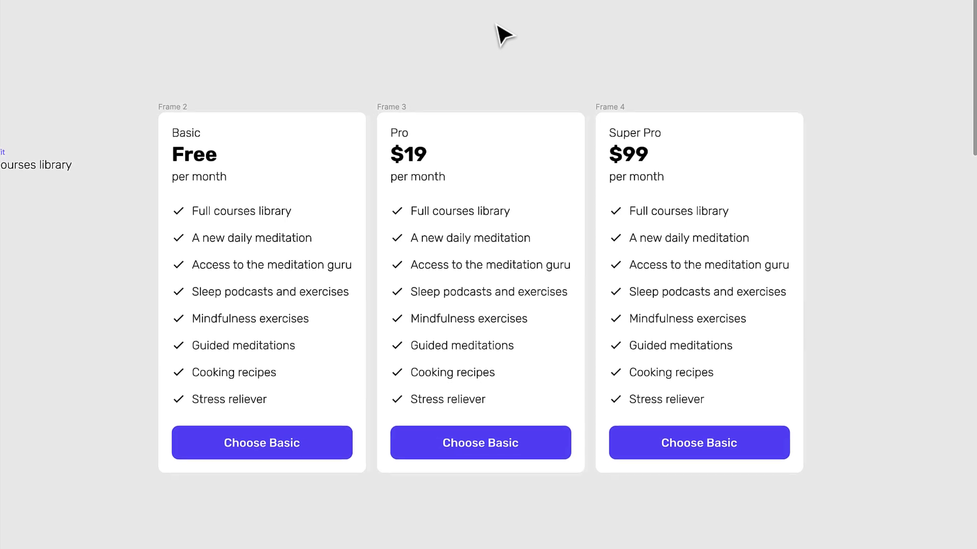
scroll(127, 122, "left", 2)
left_click_drag(161, 66, 866, 515)
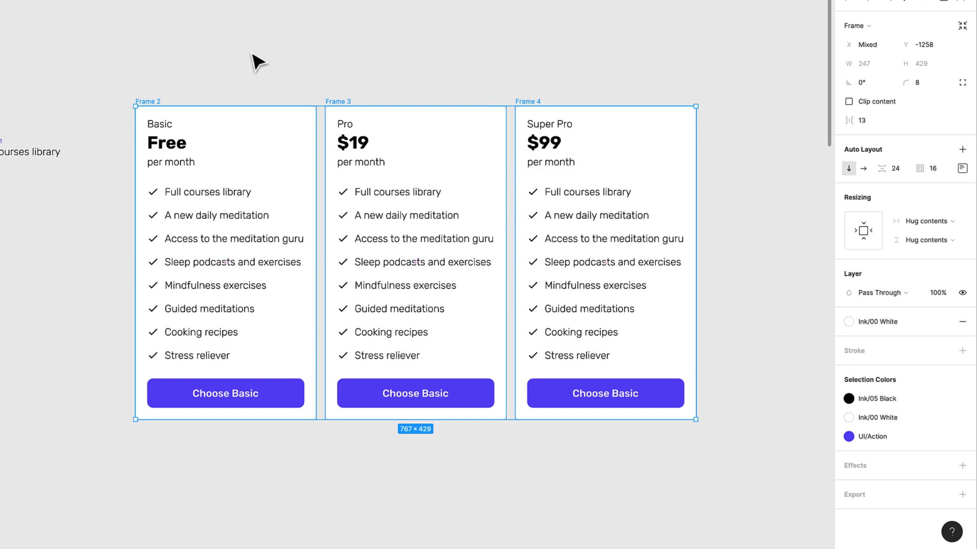
key("ctrl+r")
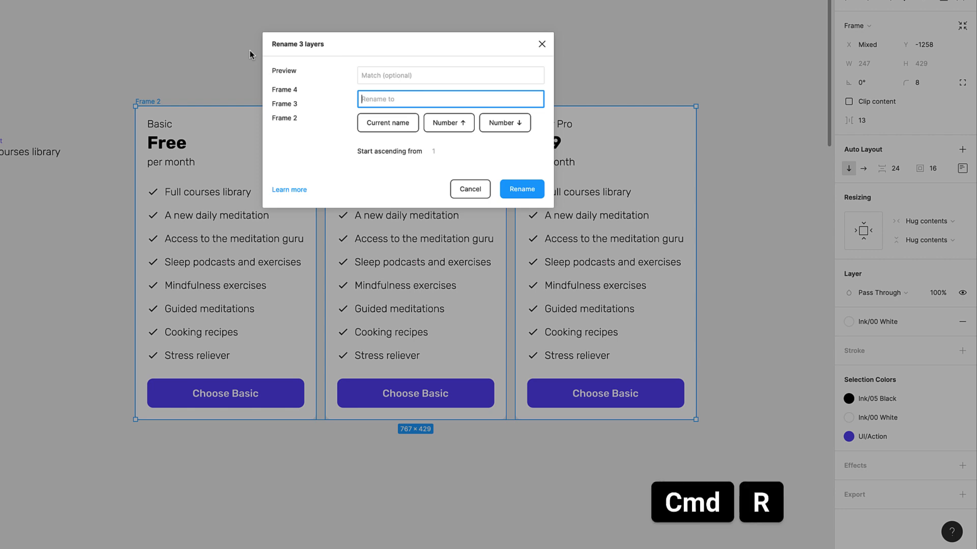
type("Plan")
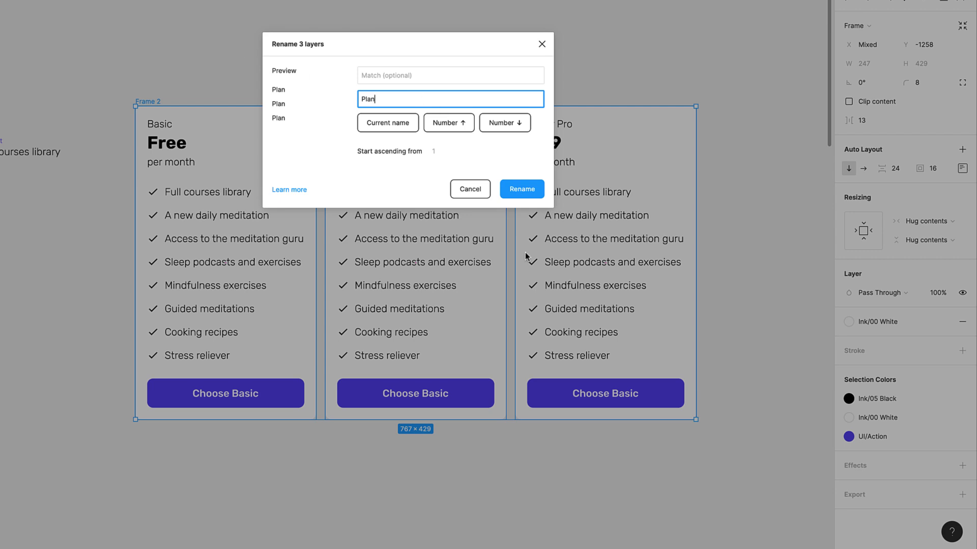
left_click(521, 189)
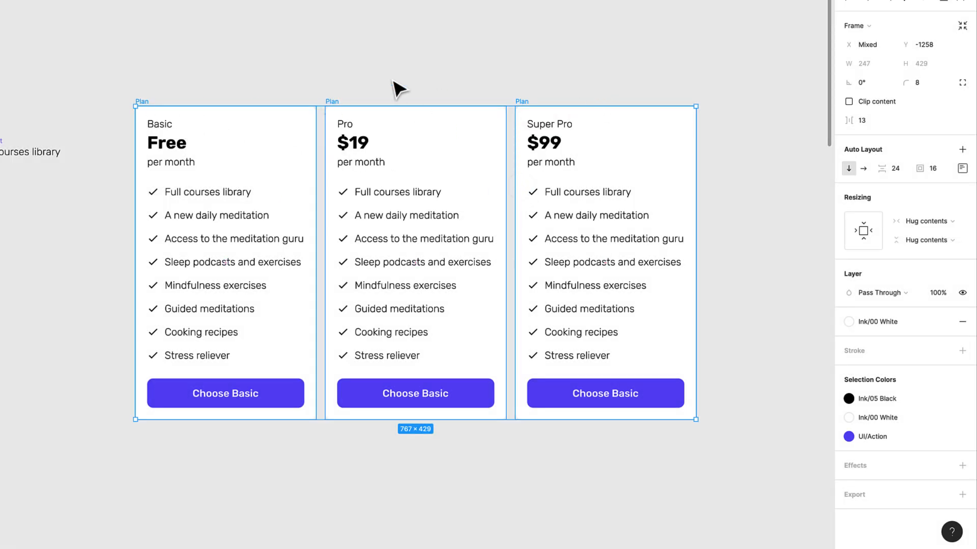
Step: Wrap the three Plan cards in a horizontal auto layout frame with spacing 16 and padding 40
key("shift+a")
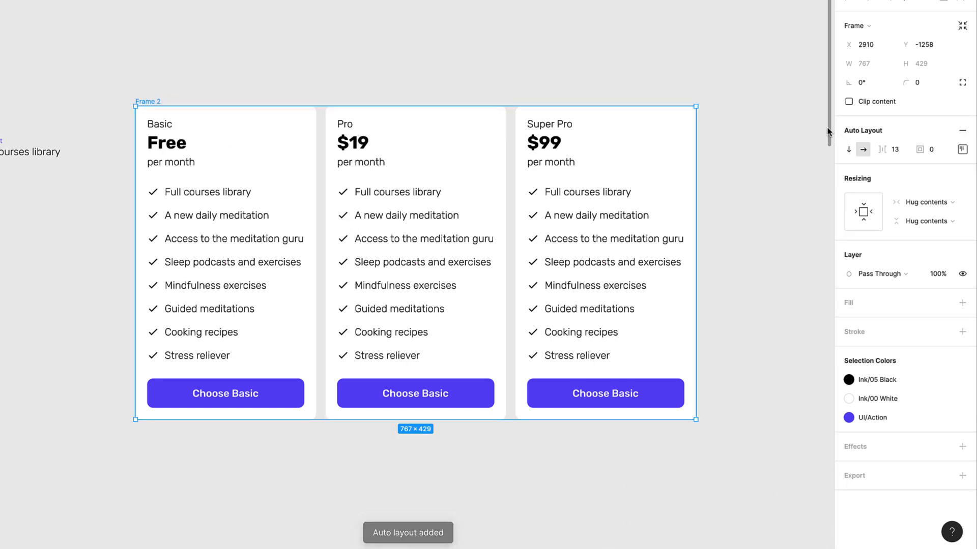
key("Up")
key("Up")
key("Up")
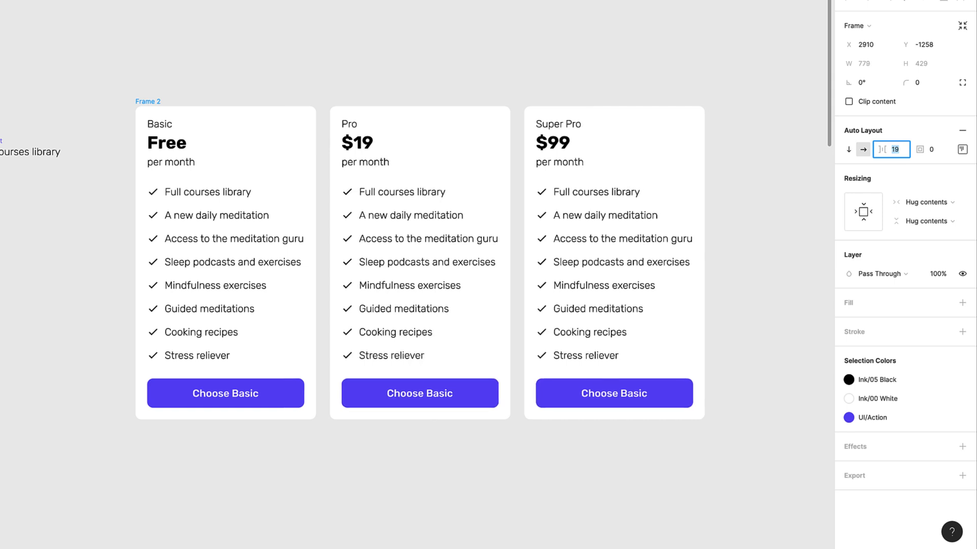
key("Up")
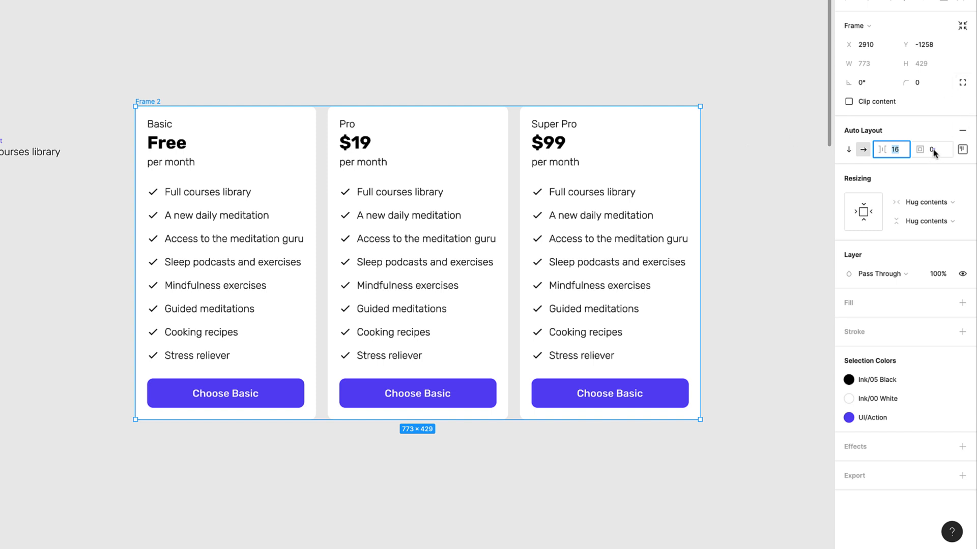
type("40")
key("Return")
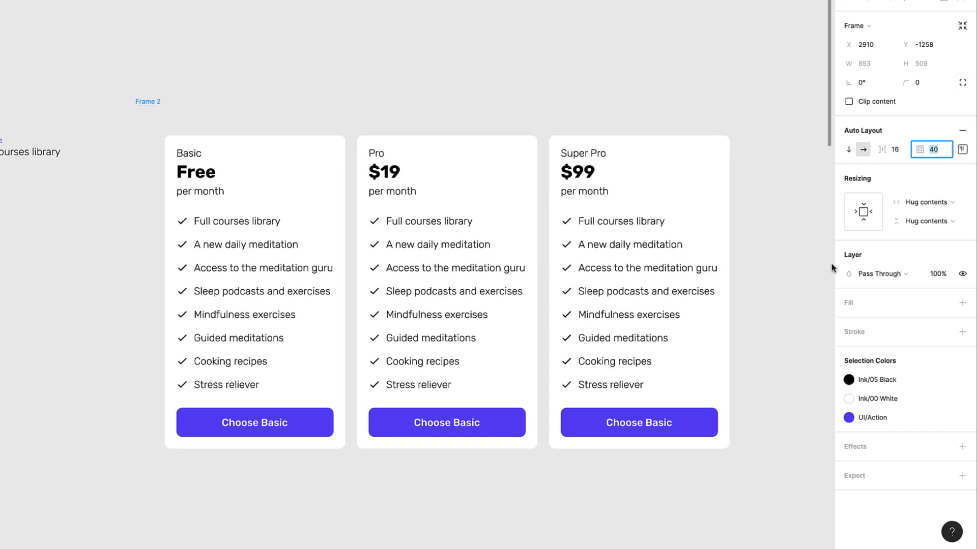
Step: Apply the Ink/01 colour style as the fill of the frame around the three cards
scroll(717, 255, "right", 2)
scroll(717, 254, "down", 1)
left_click(944, 304)
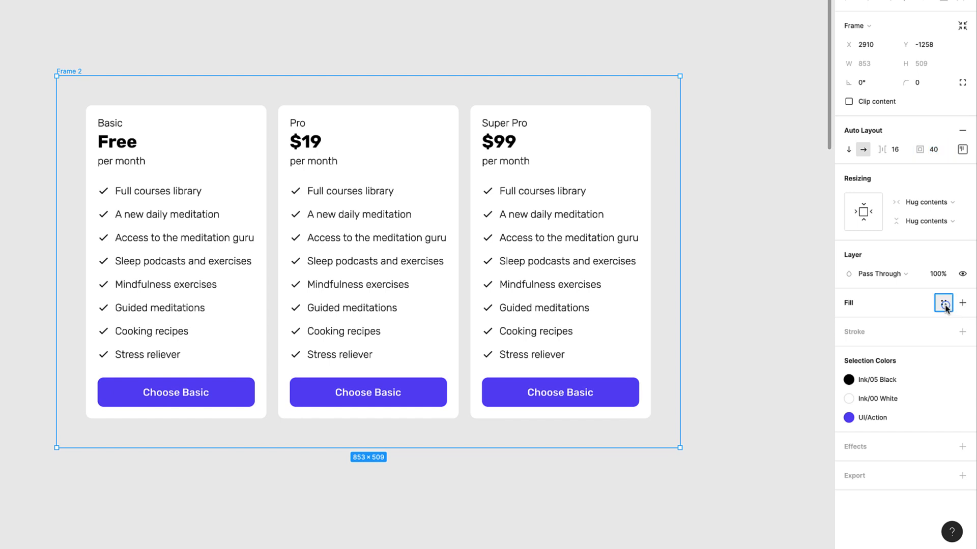
left_click(945, 305)
left_click(878, 398)
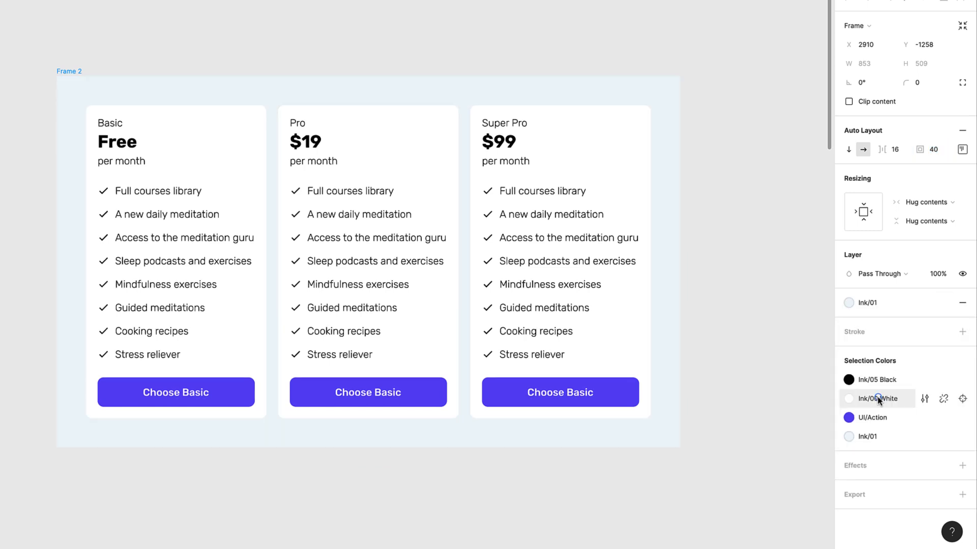
scroll(712, 178, "left", 2)
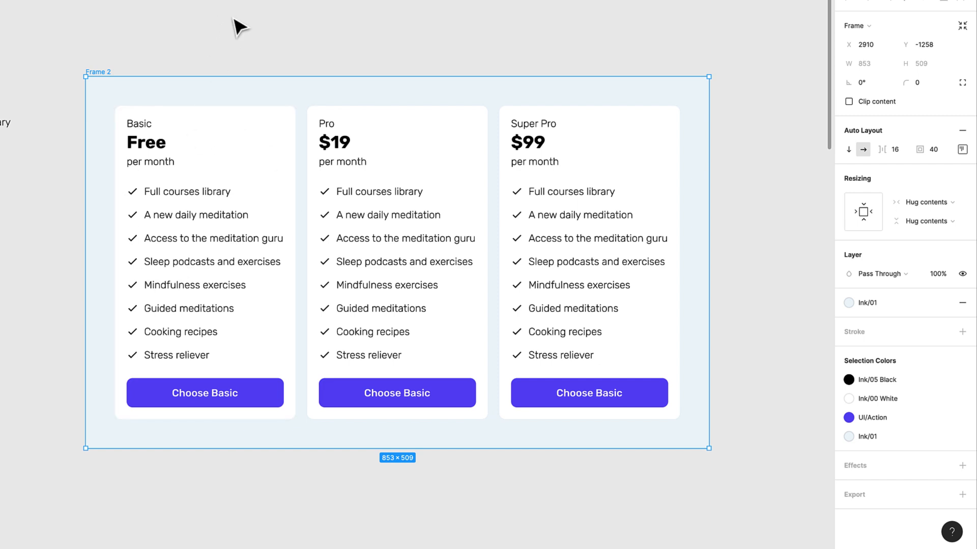
scroll(237, 26, "left", 2)
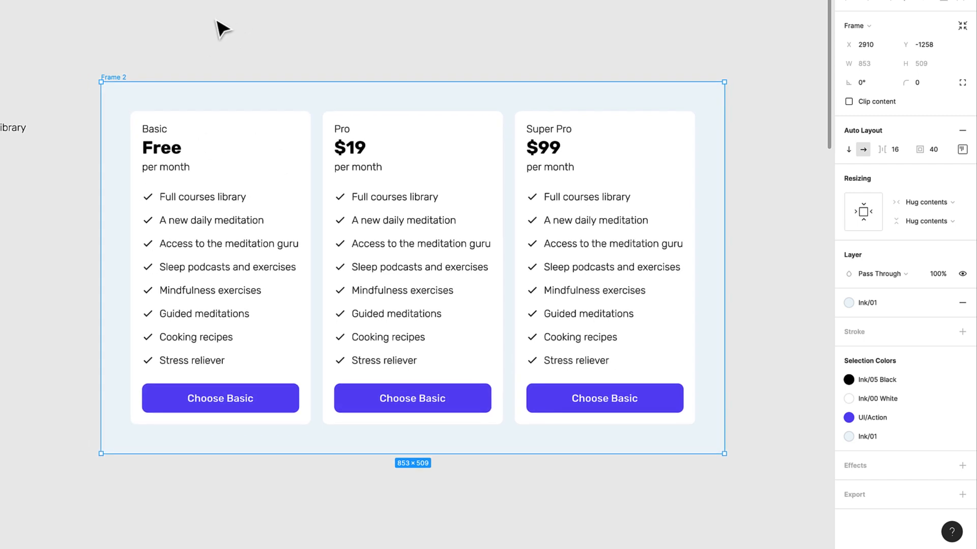
left_click(222, 29)
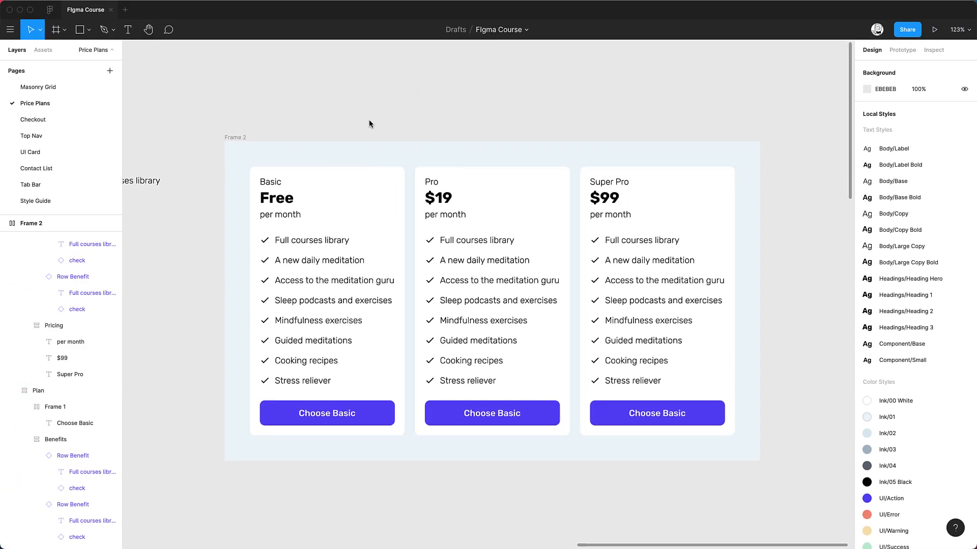
Step: Run the Blush plugin and place the Sitting on Floor character from the Dayflow collection on the canvas
right_click(351, 101)
mouse_move(378, 137)
left_click(478, 138)
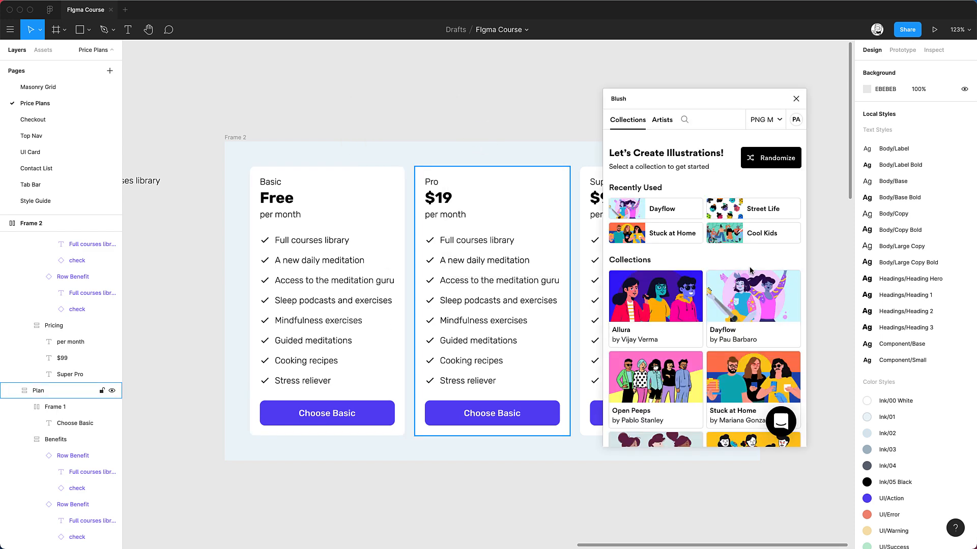
scroll(752, 285, "down", 2)
left_click(757, 262)
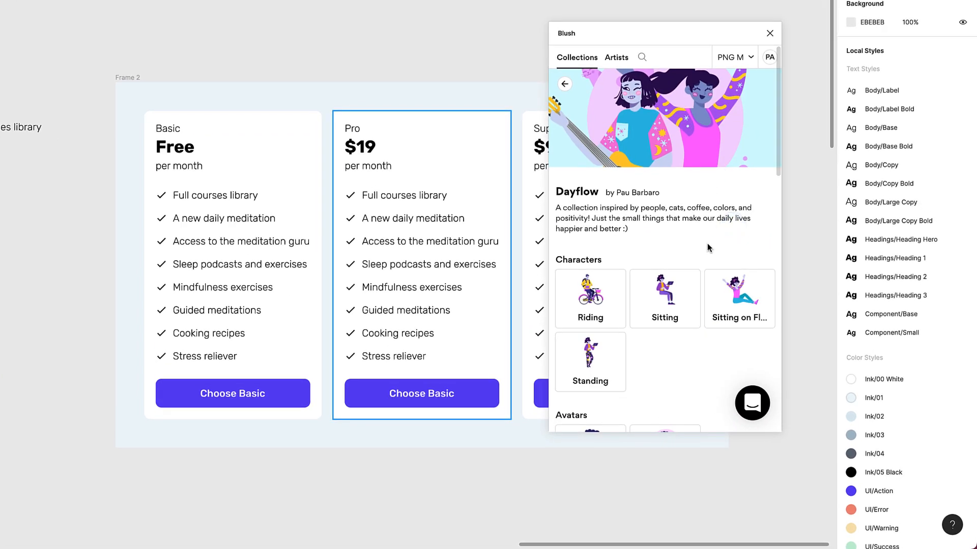
scroll(732, 272, "down", 1)
left_click(736, 245)
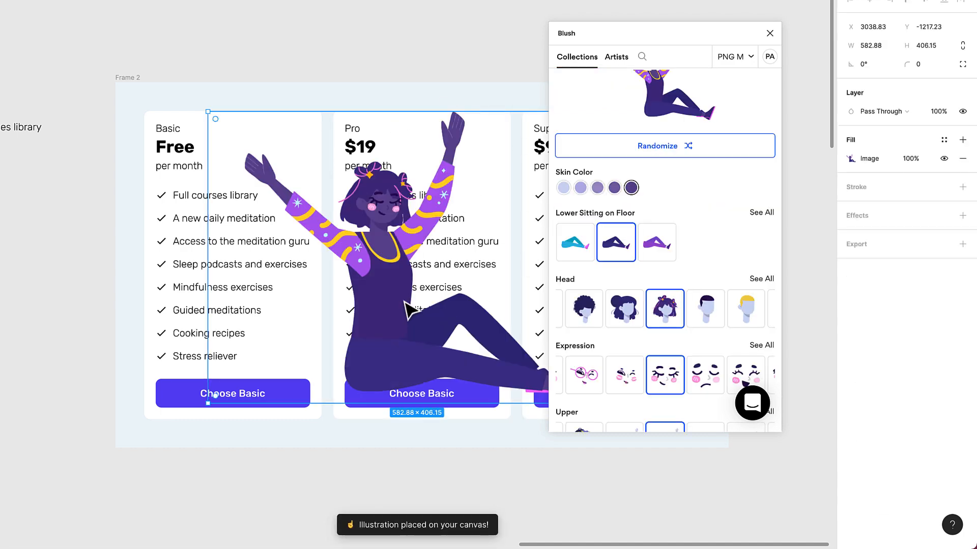
scroll(328, 232, "down", 5)
Step: Move the illustration to the empty canvas above the plans frame and shrink it to 99 × 64
left_click_drag(455, 173, 279, 109)
key("z")
left_click_drag(191, 68, 522, 337)
left_click(376, 112)
left_click(310, 49)
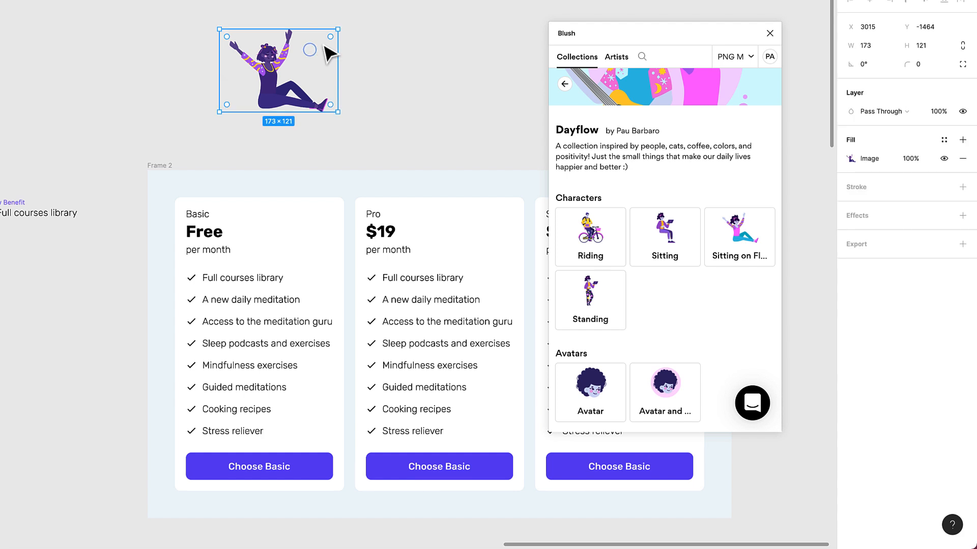
left_click_drag(338, 29, 287, 69)
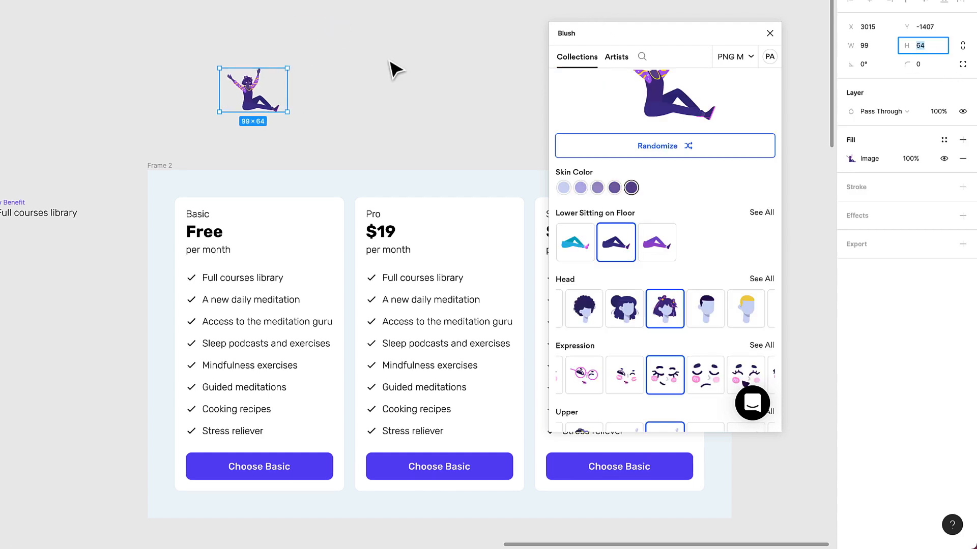
left_click(376, 89)
Step: Paste a copy of the illustration into the Basic card and move it above the plan name
left_click(257, 103)
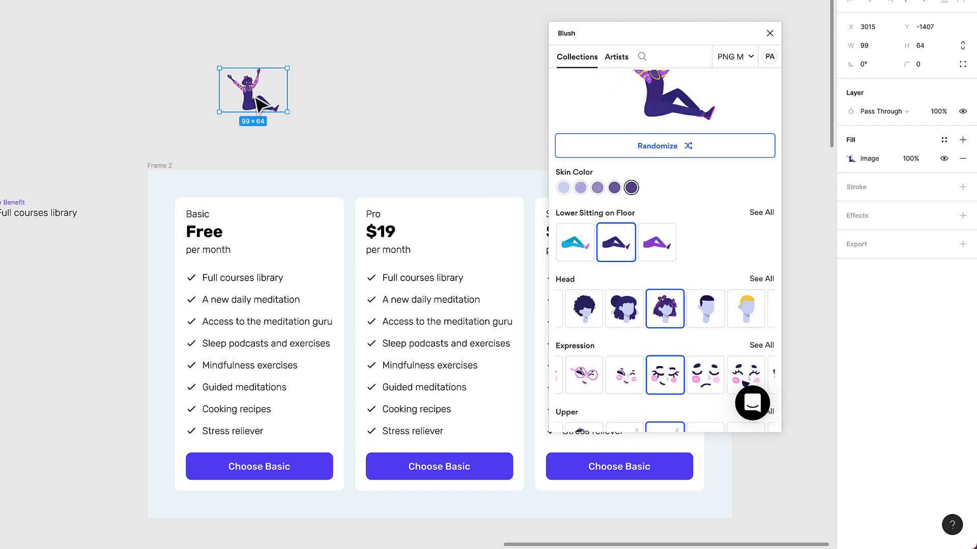
left_click(218, 220)
key("ctrl+v")
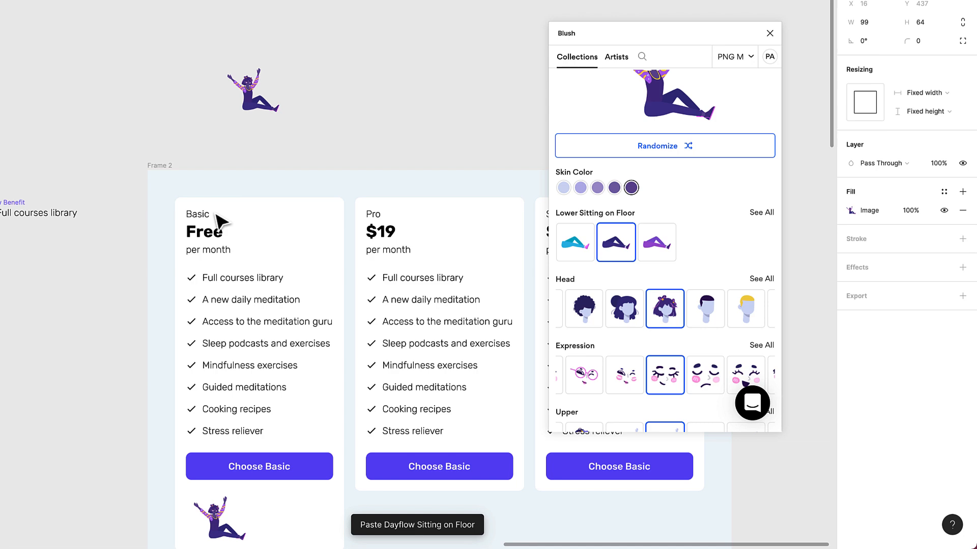
key("Up")
key("Up")
key("Up")
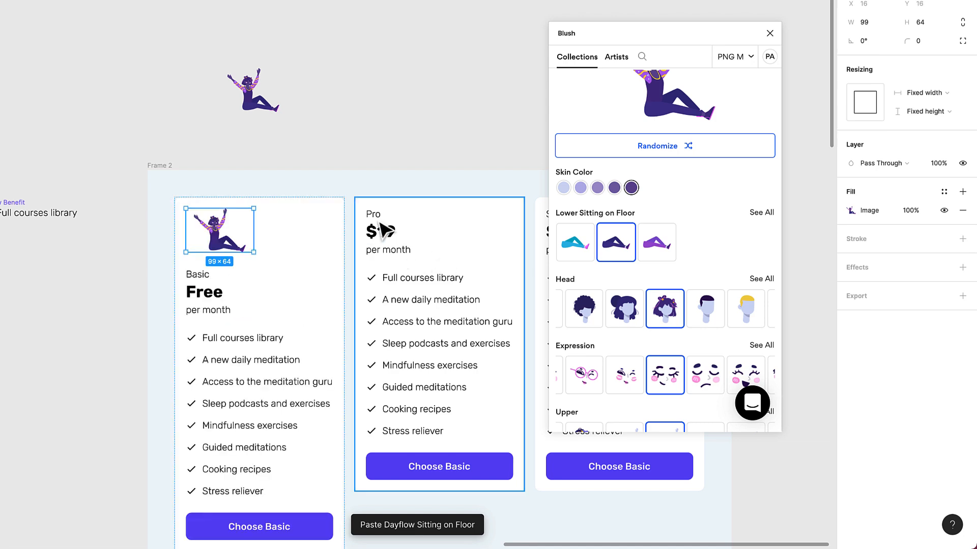
Step: Paste a copy of the illustration into the Pro card, move it above the plan name and close the Blush plugin
left_click(427, 226)
key("ctrl+v")
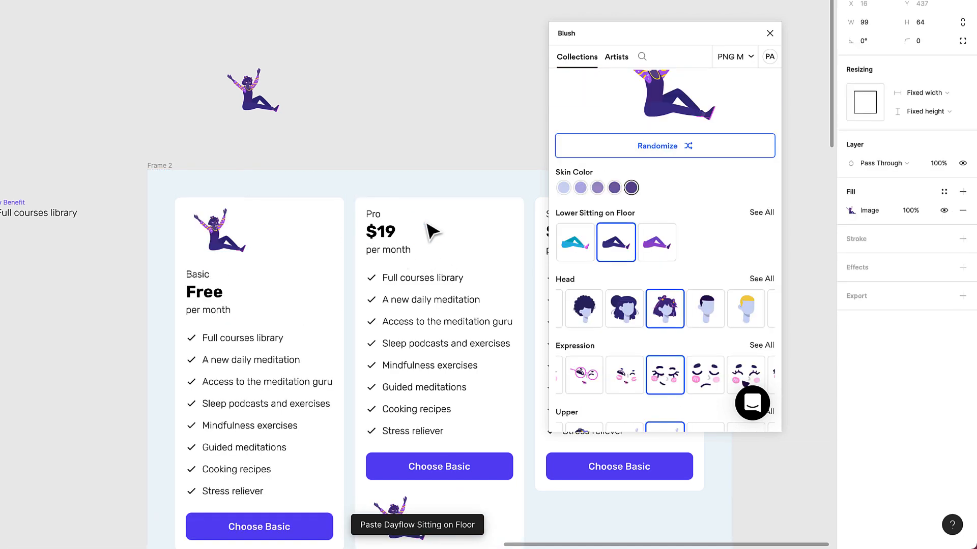
key("Up")
key("Up")
key("Up")
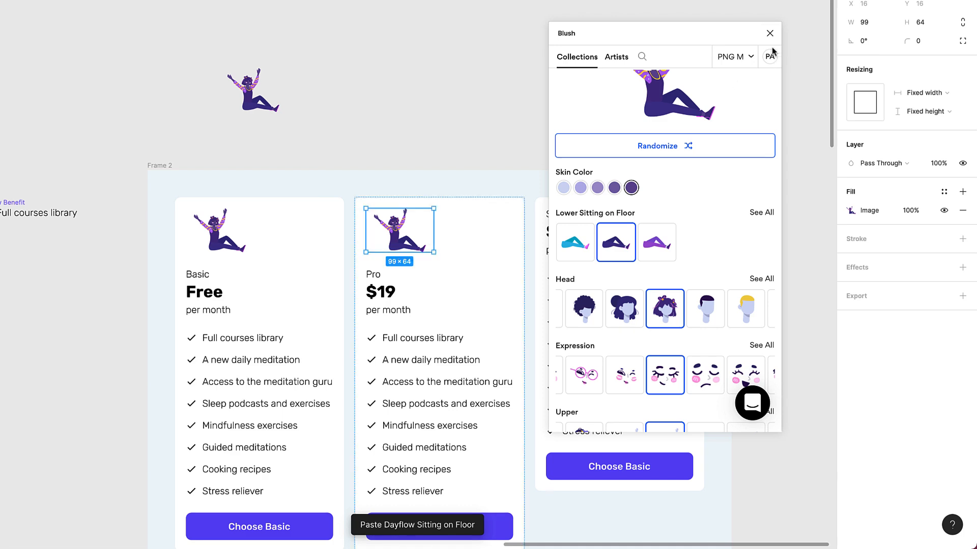
left_click(768, 32)
Step: Paste a copy of the illustration into the Super Pro card and move it above the plan name
scroll(662, 87, "down", 5)
scroll(662, 87, "right", 3)
left_click(565, 124)
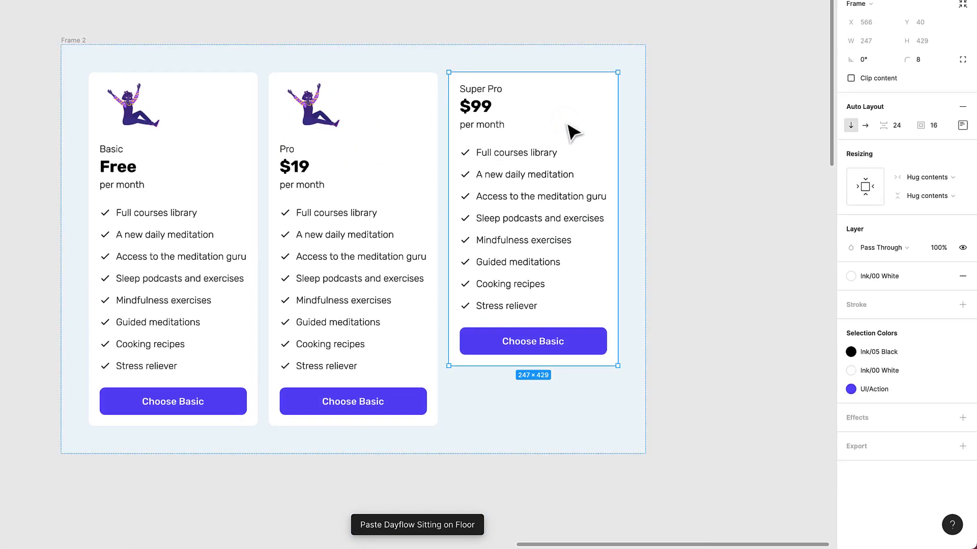
key("ctrl+v")
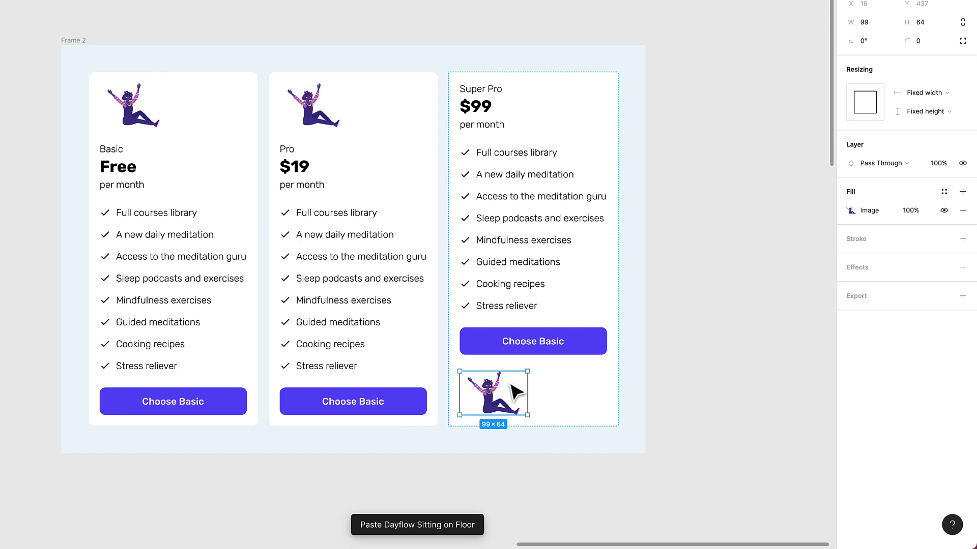
key("Up")
key("ctrl+bracketright")
key("ctrl+bracketleft")
key("ctrl+bracketright")
key("ctrl+bracketleft")
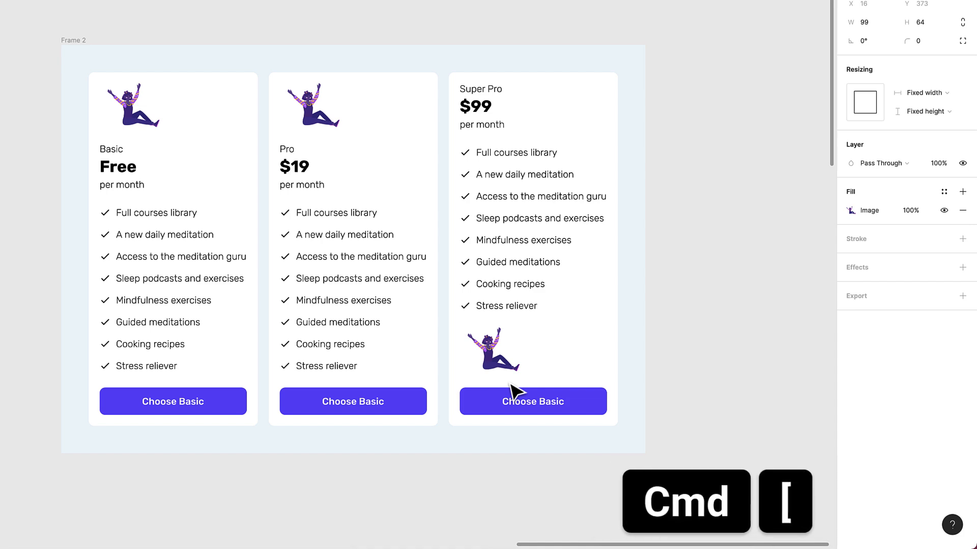
key("ctrl+bracketleft")
key("super+bracketright")
key("super+bracketleft")
key("super+bracketright")
key("super+bracketleft")
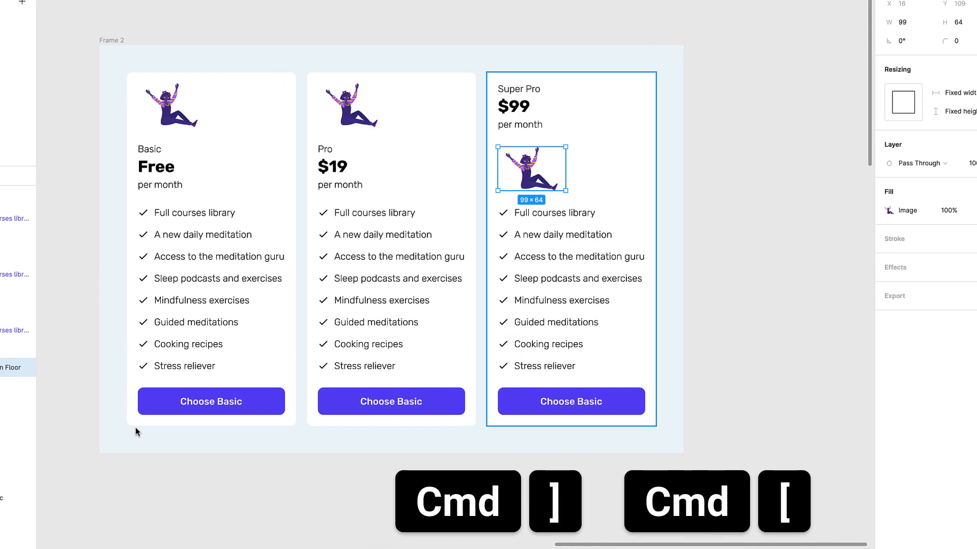
scroll(93, 319, "up", 3)
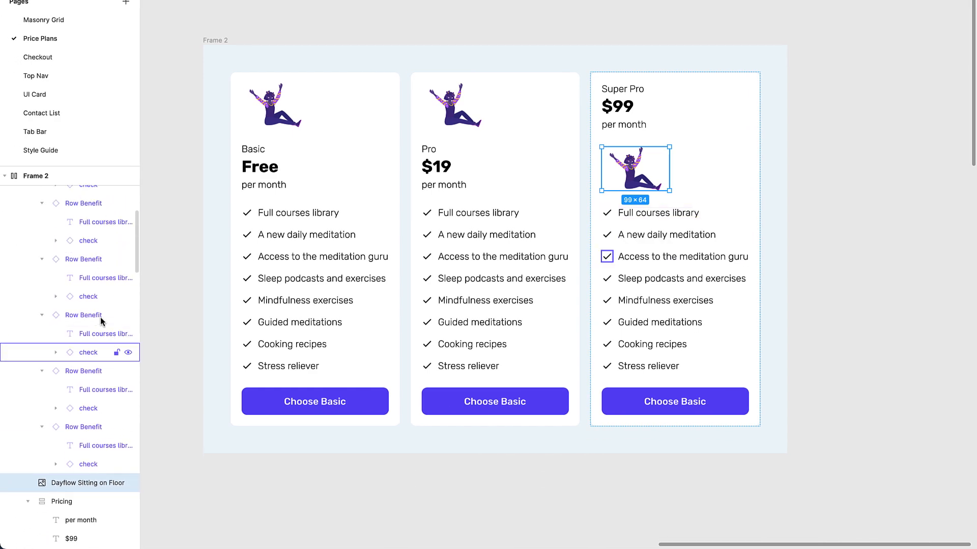
left_click_drag(658, 177, 646, 96)
Step: Set the horizontal resizing of the illustrations in all three cards to Fill container
left_click(467, 109, "shift")
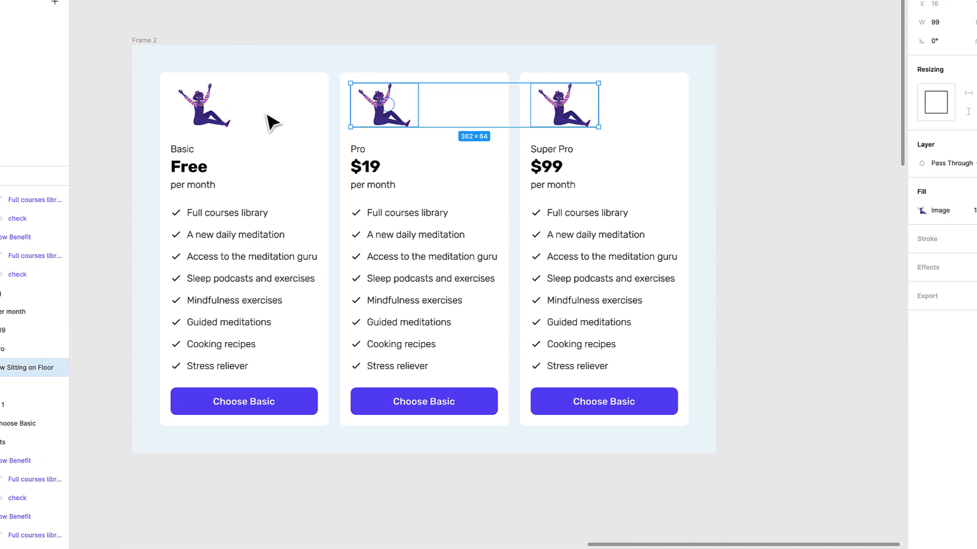
left_click(285, 111, "shift")
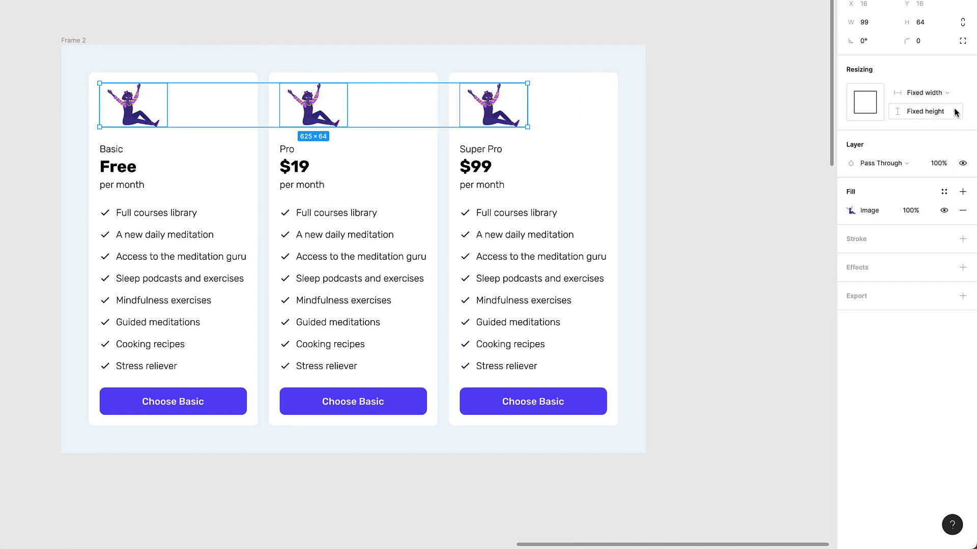
left_click(942, 94)
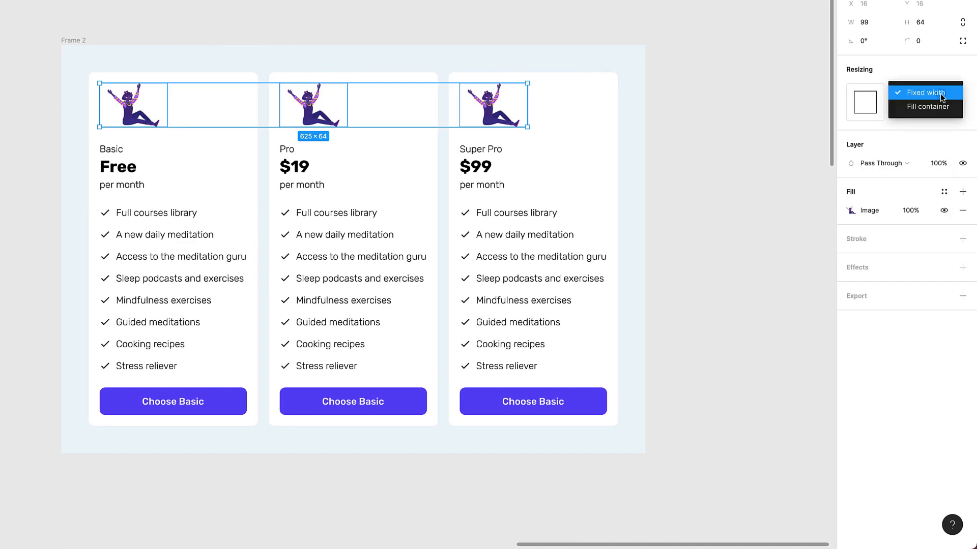
left_click(947, 106)
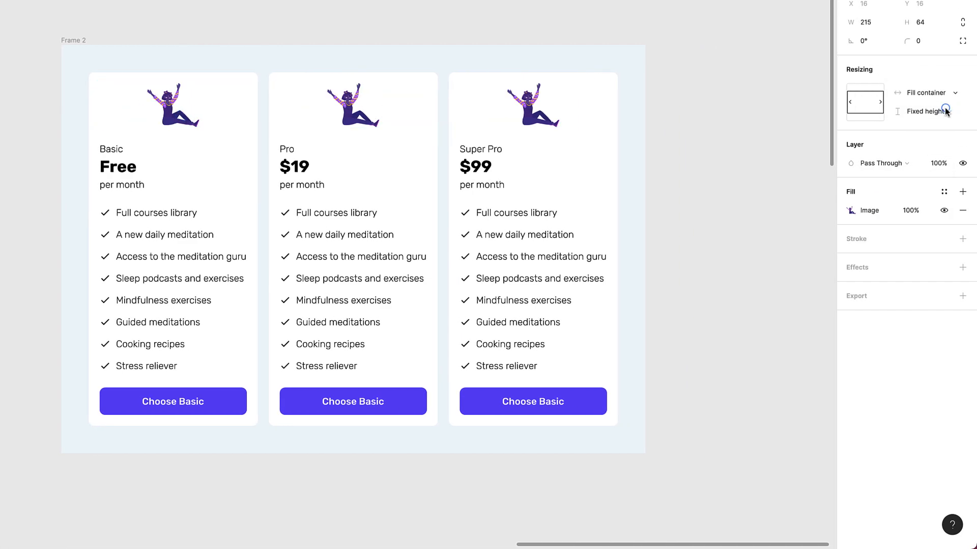
Step: Run the Blush plugin again and move its window clear of the three cards
right_click(447, 24)
mouse_move(488, 65)
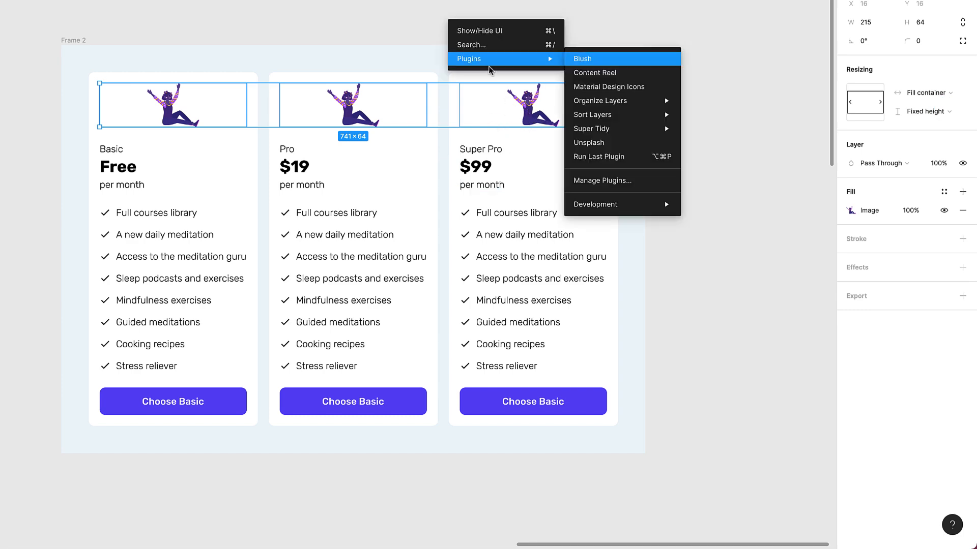
left_click(594, 59)
left_click_drag(621, 34, 746, 40)
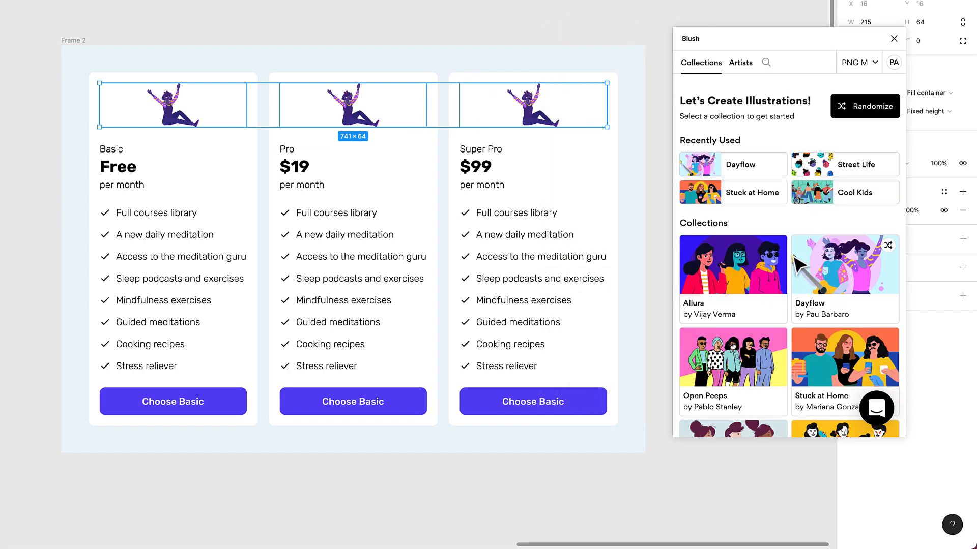
Step: Randomize the Sitting on Floor illustrations of all three cards together with Blush, and close the plugin
left_click(529, 109, "shift+super")
left_click(542, 14)
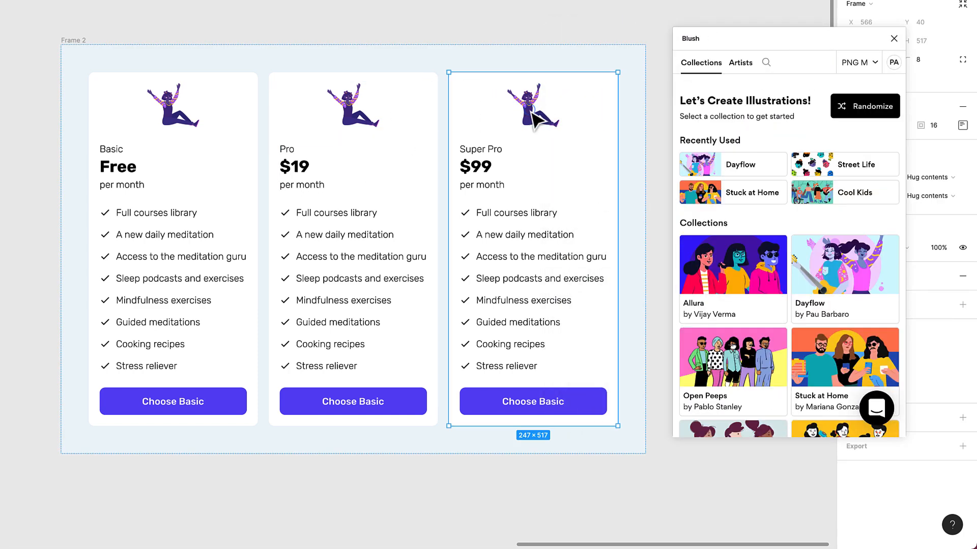
left_click(535, 94, "super")
left_click(347, 113, "shift+super")
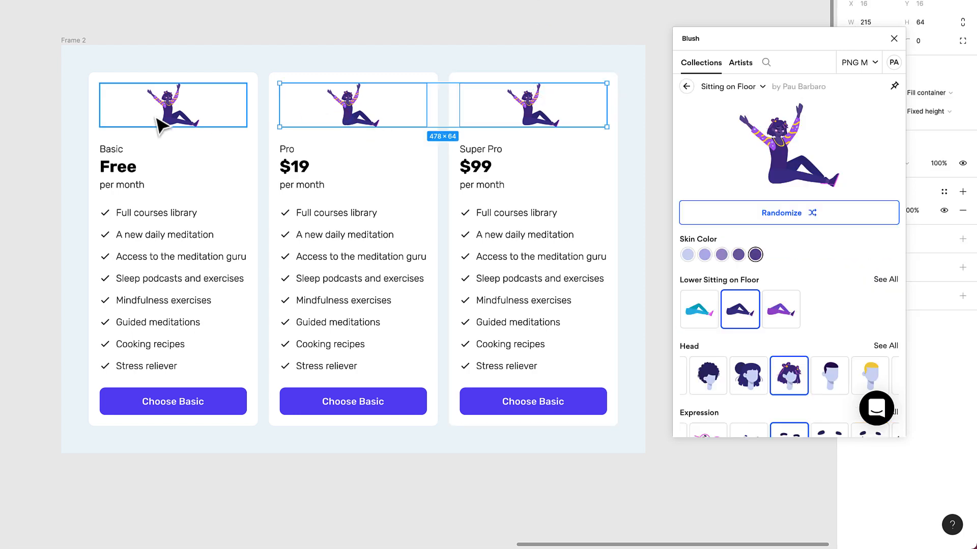
left_click(154, 116, "shift+super")
scroll(788, 242, "down", 3)
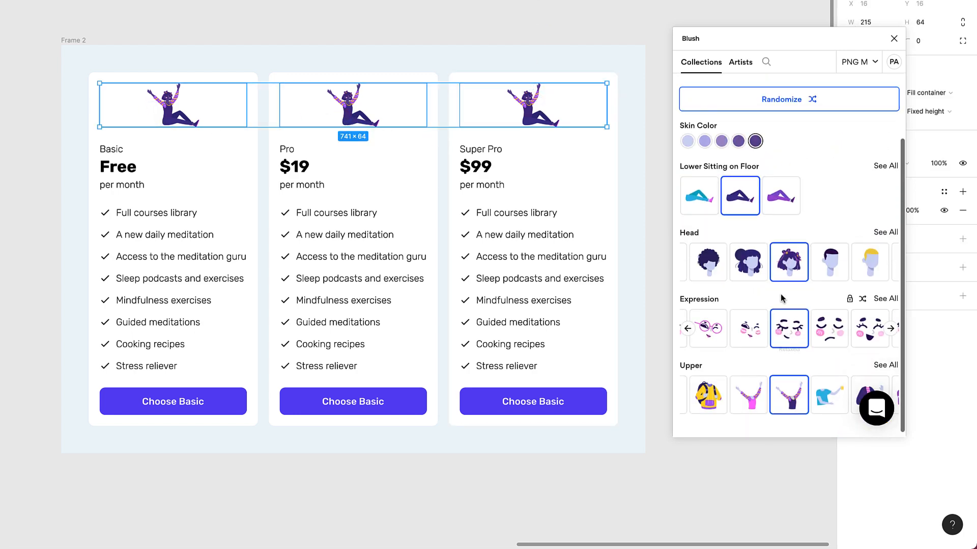
scroll(782, 299, "up", 3)
left_click(809, 213)
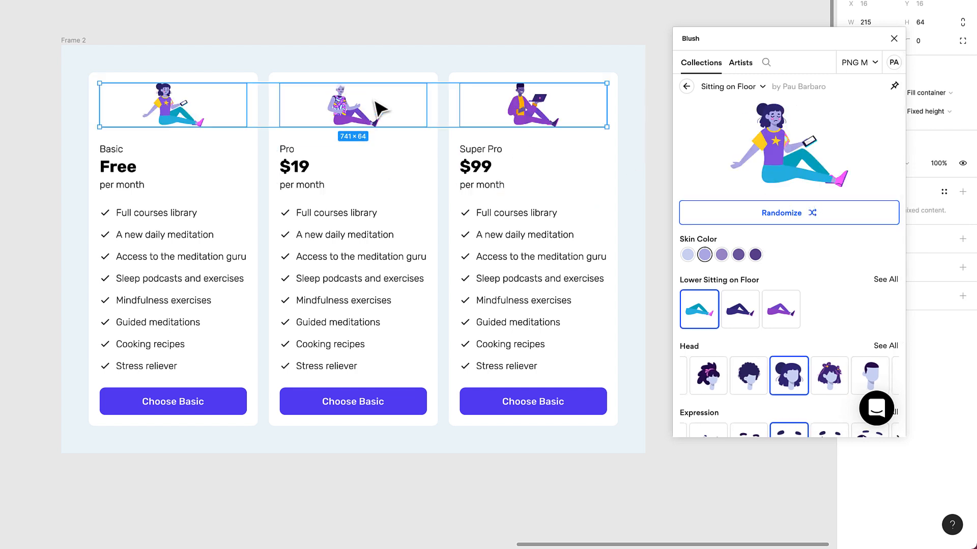
left_click(396, 26)
left_click(894, 38)
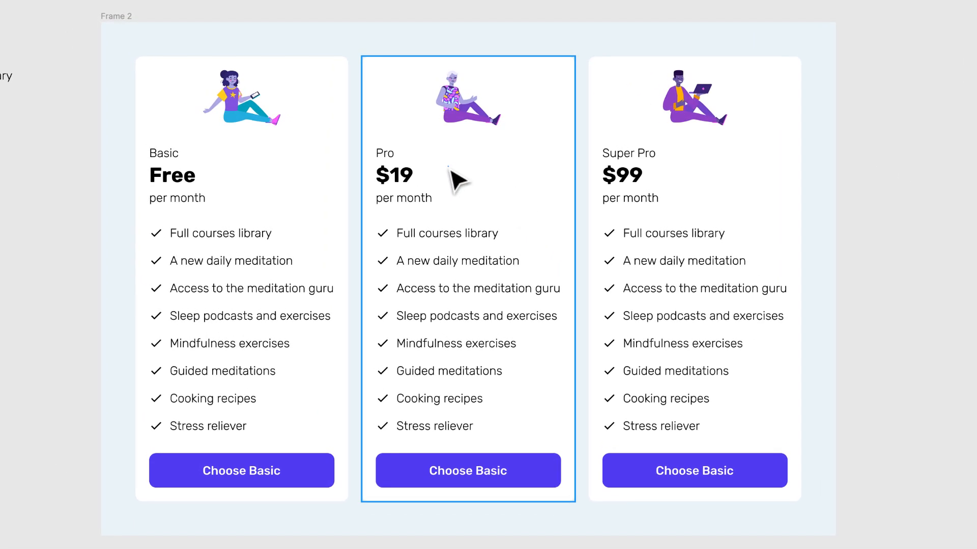
Step: Set the auto layout padding of the Pro card to 32
left_click(339, 162)
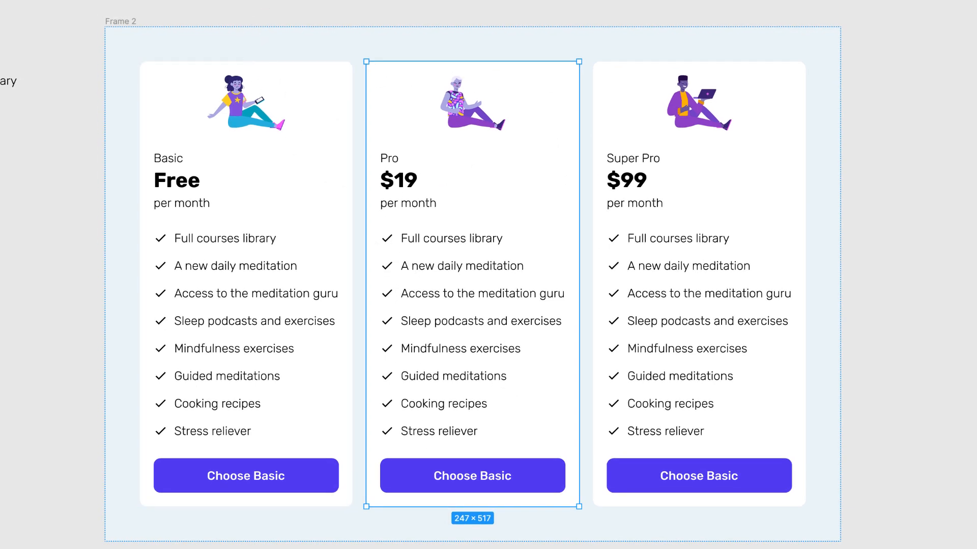
key("Escape")
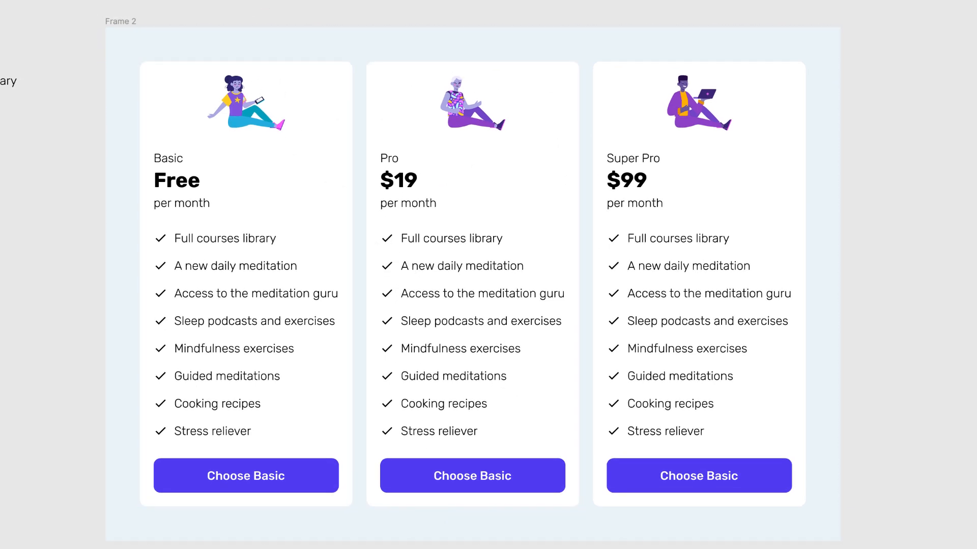
left_click(504, 199)
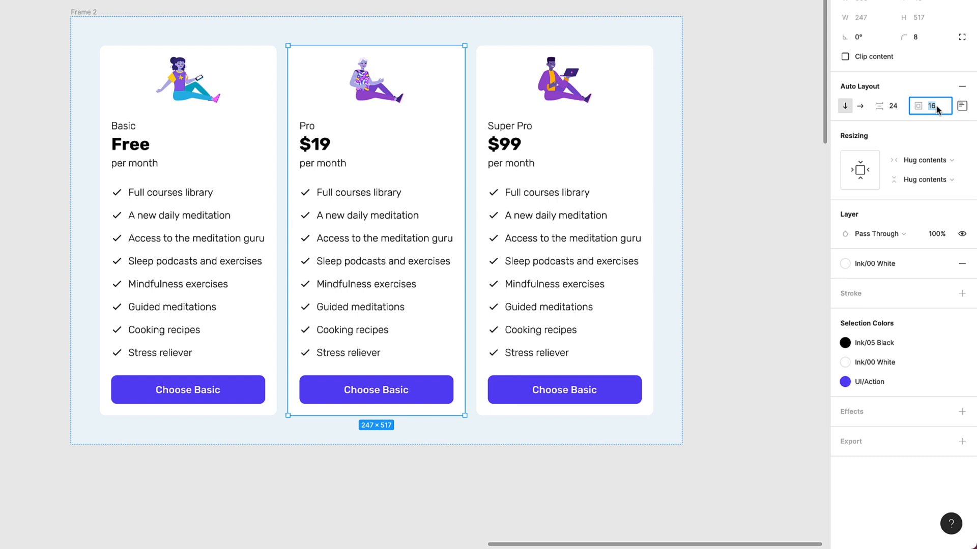
type("32")
key("Return")
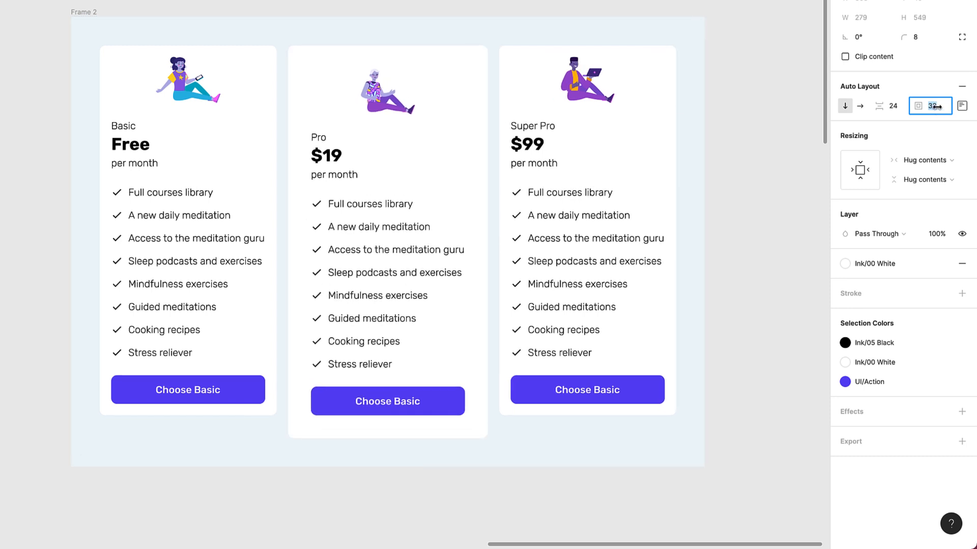
left_click(429, 8)
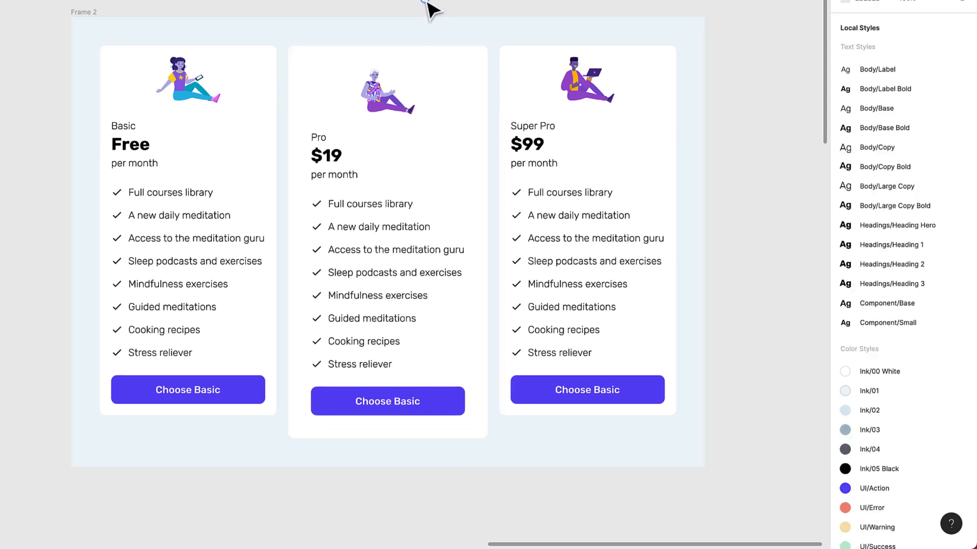
Step: Change the outer frame's auto layout alignment to centre so the three cards line up around their middles
left_click(92, 19)
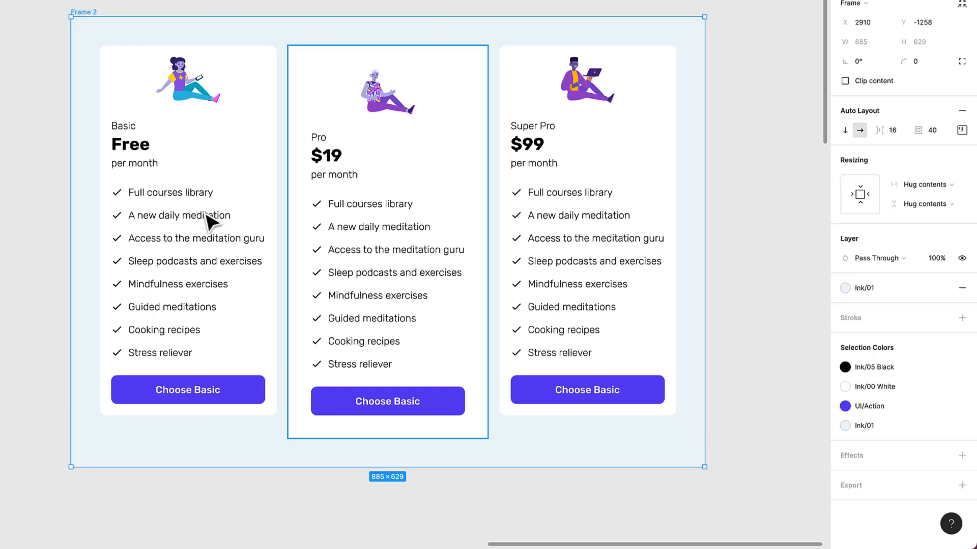
left_click(963, 131)
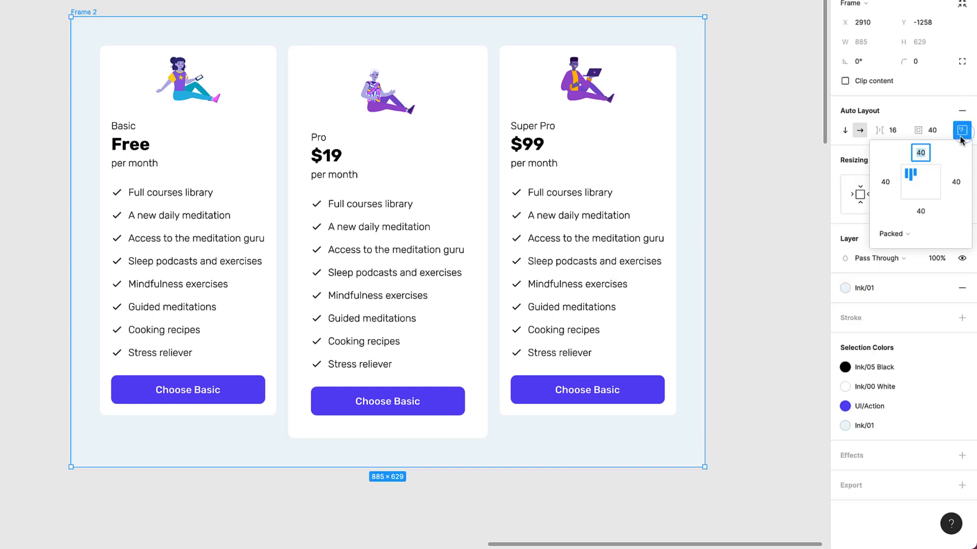
left_click(921, 183)
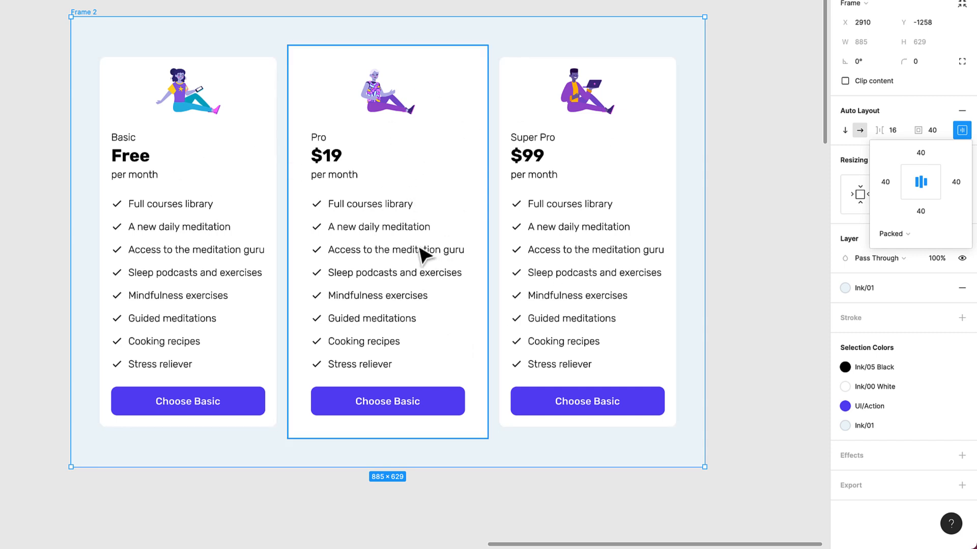
Step: Apply the UI/Error colour style as the fill of the Pro card
left_click(417, 220)
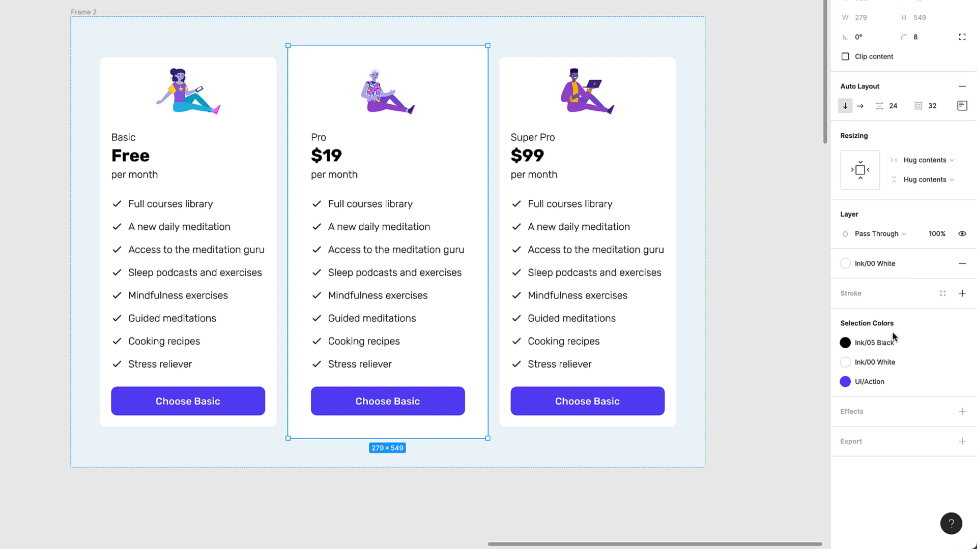
mouse_move(874, 381)
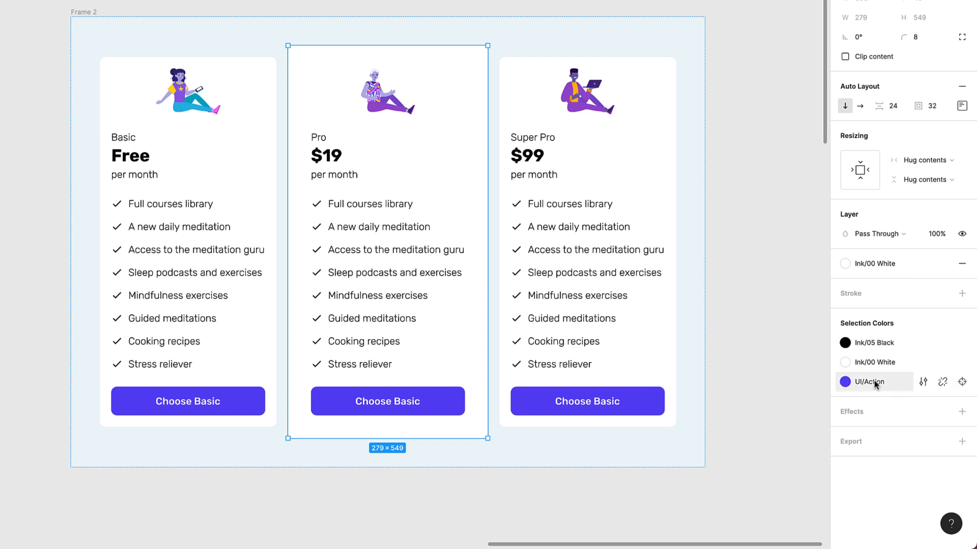
left_click(846, 264)
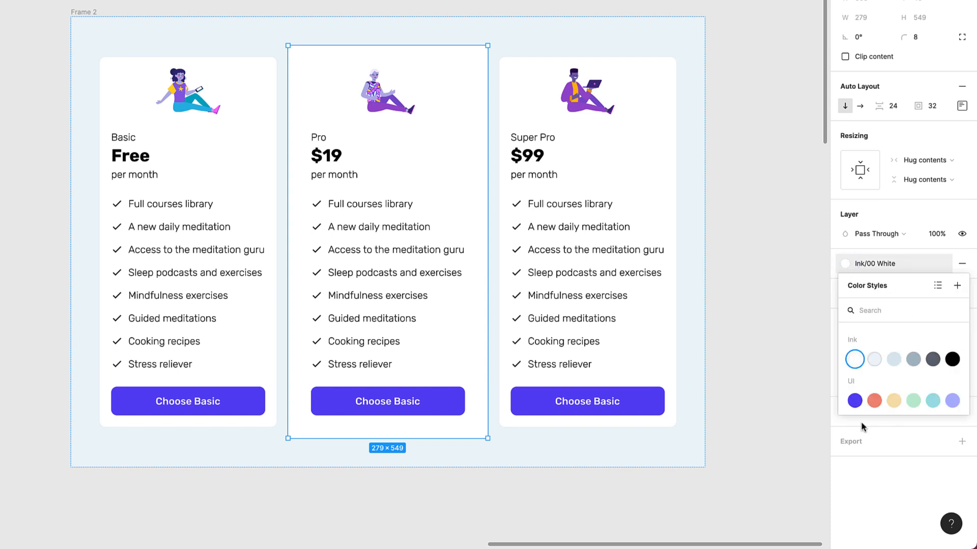
left_click(874, 401)
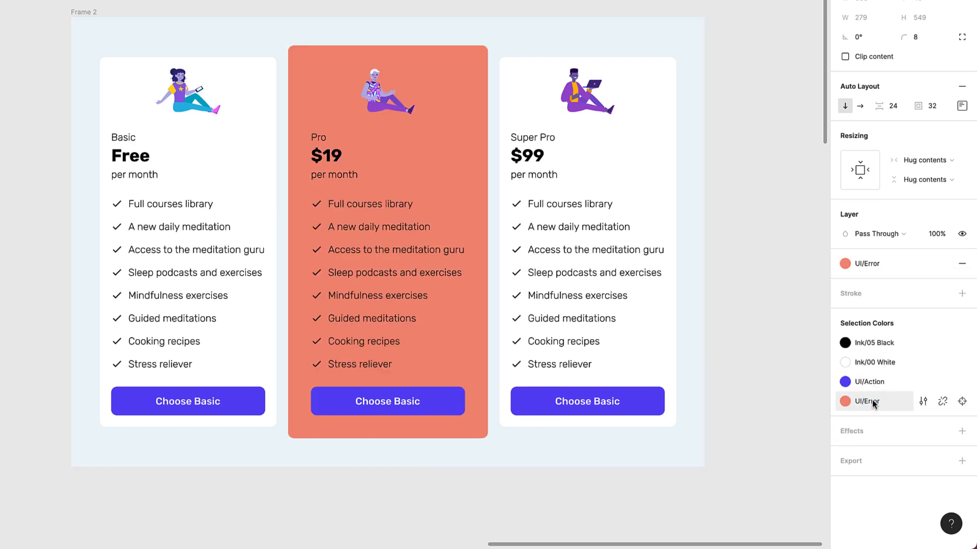
Step: Detach the Pro card's fill from its colour style and change it to the blue 3170EA
left_click(942, 264)
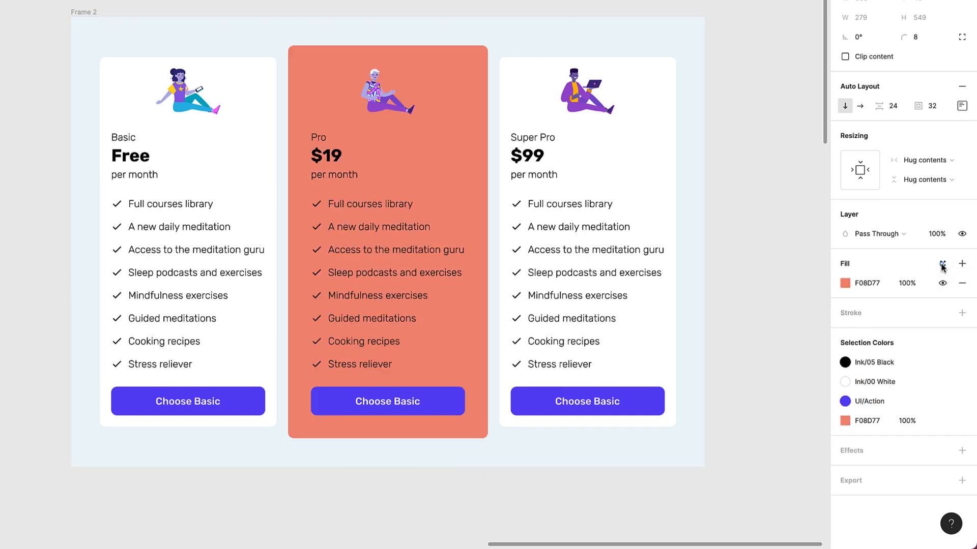
left_click(845, 283)
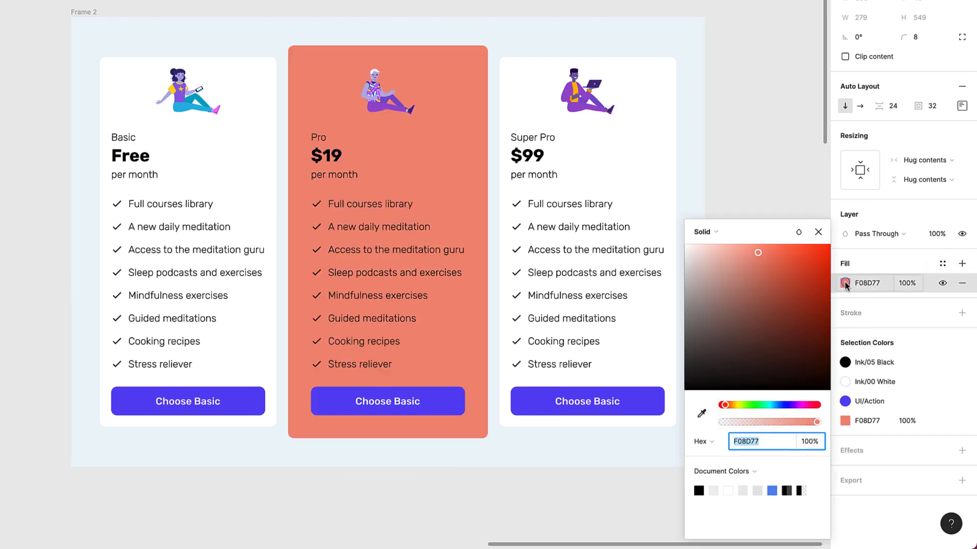
left_click(778, 405)
left_click(802, 254)
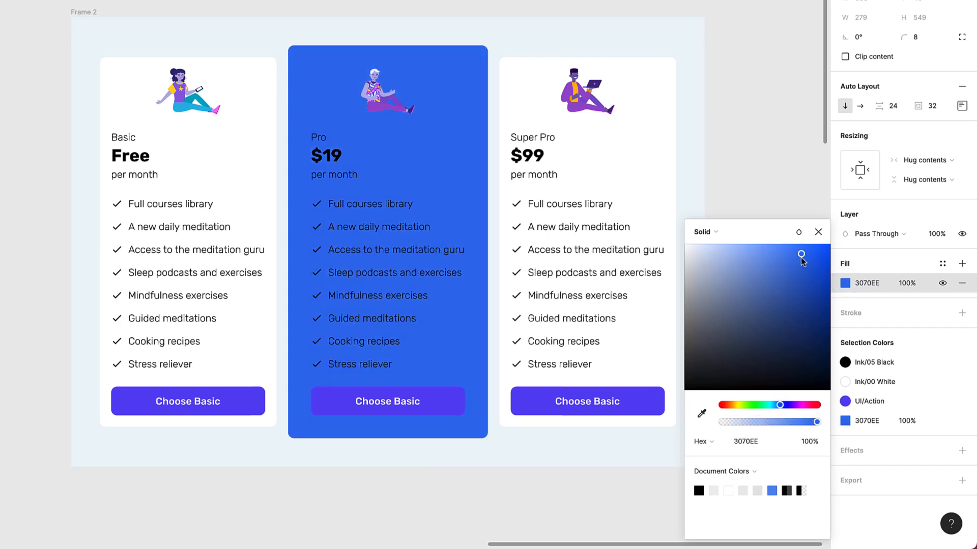
left_click(889, 217)
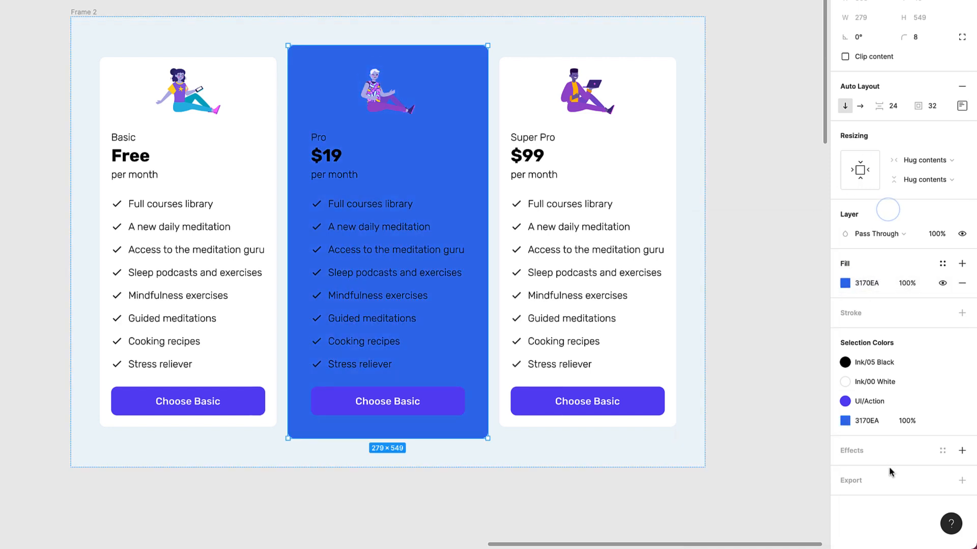
Step: Replace the Pro card's UI/Action colour with Ink/05 Black and its Ink/00 White with Ink/01
left_click(845, 402)
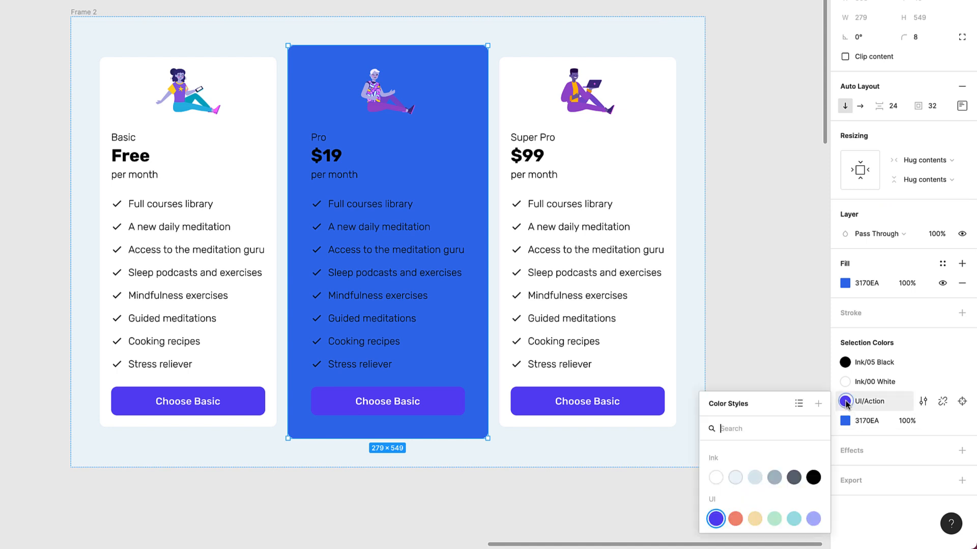
left_click(813, 479)
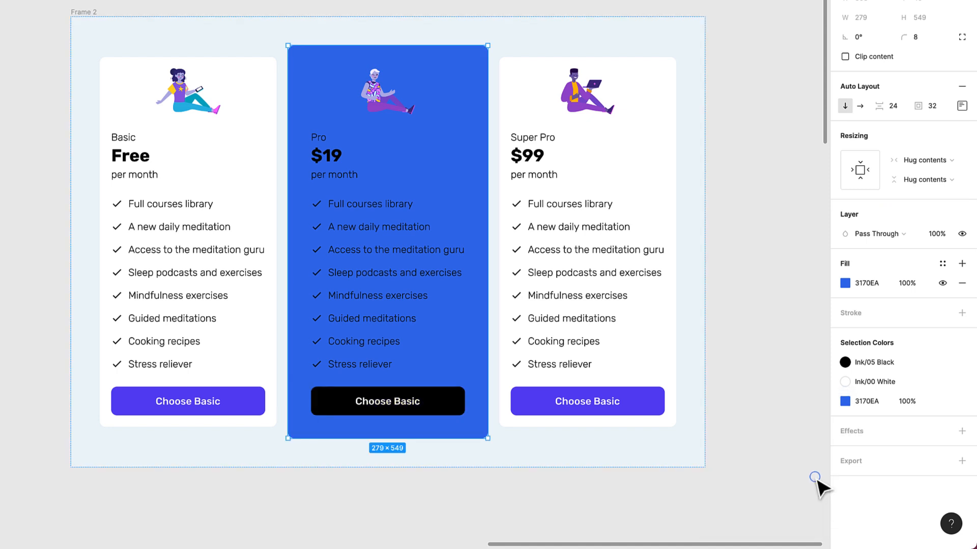
left_click(845, 382)
left_click(738, 461)
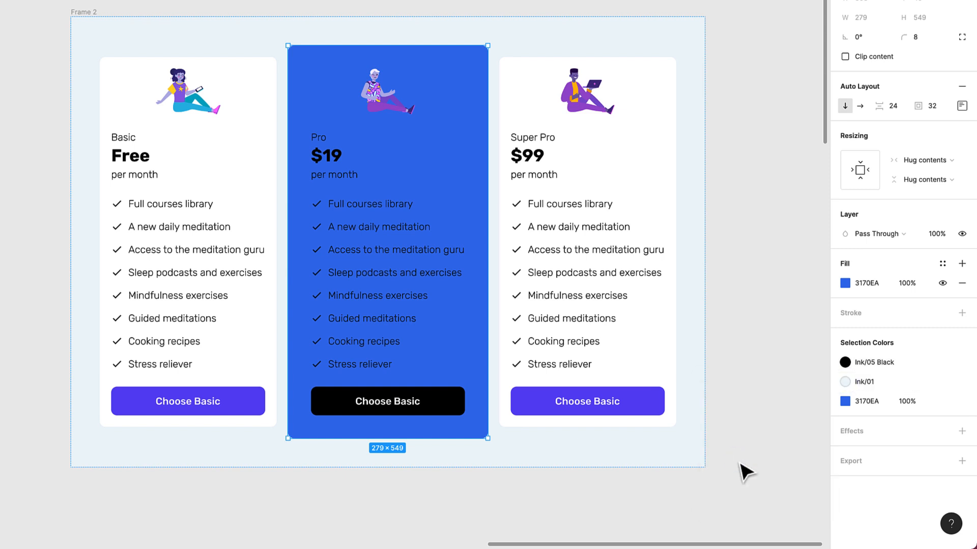
Step: Replace the Pro card's Ink/05 Black colour with Ink/00 White, and its Ink/01 button label colour with Ink/05 Black
left_click(845, 363)
left_click(714, 439)
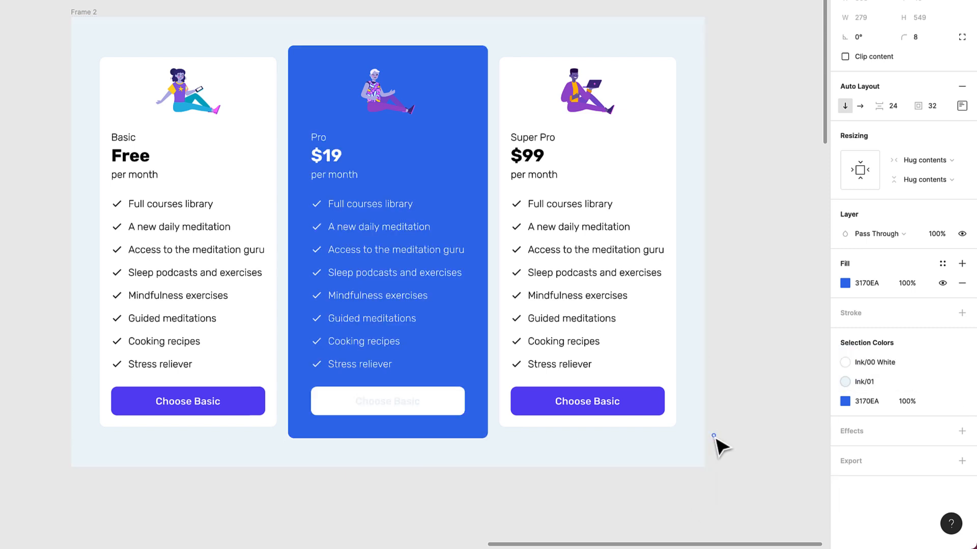
left_click(845, 382)
left_click(809, 459)
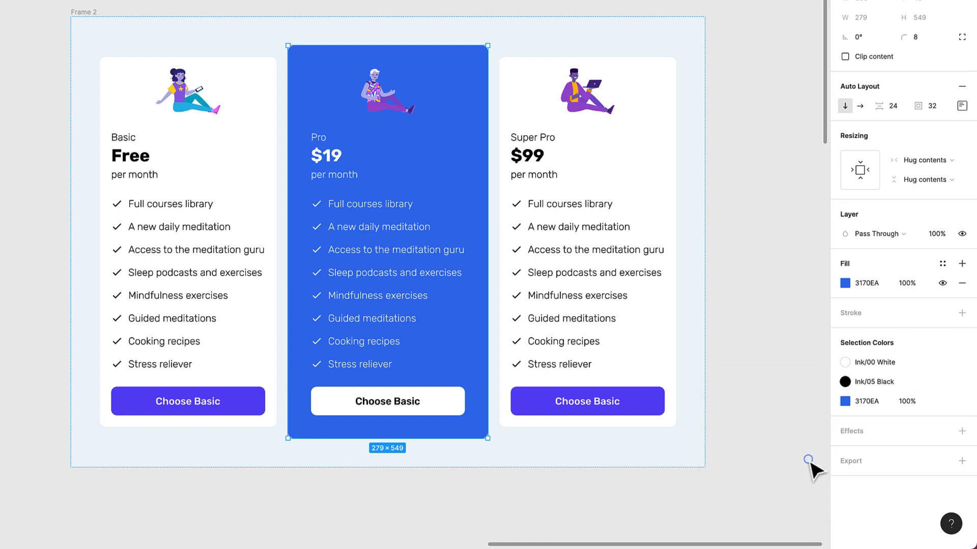
left_click(442, 524)
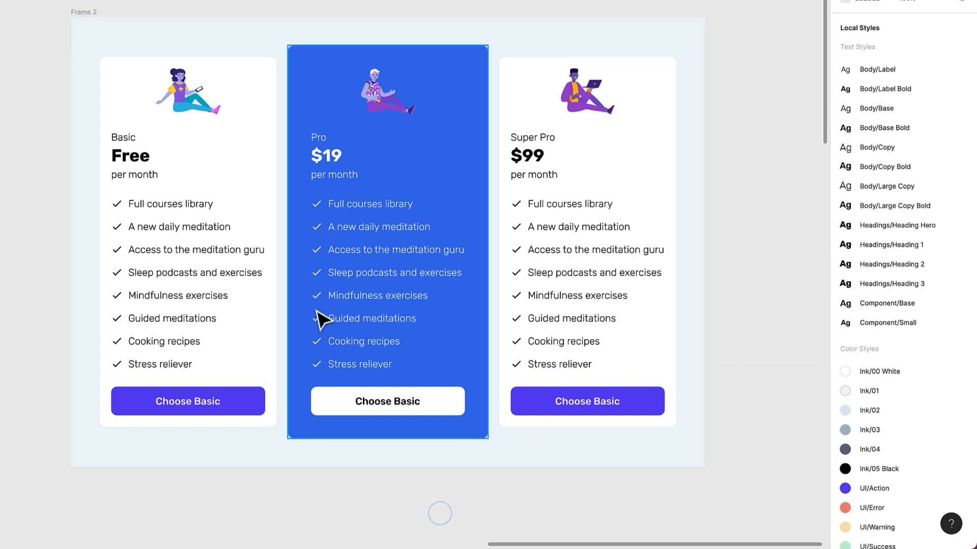
Step: Fill the Pro card's button with Ink/05 Black and give its label text the Ink/00 White style
left_click(399, 403)
left_click(397, 400)
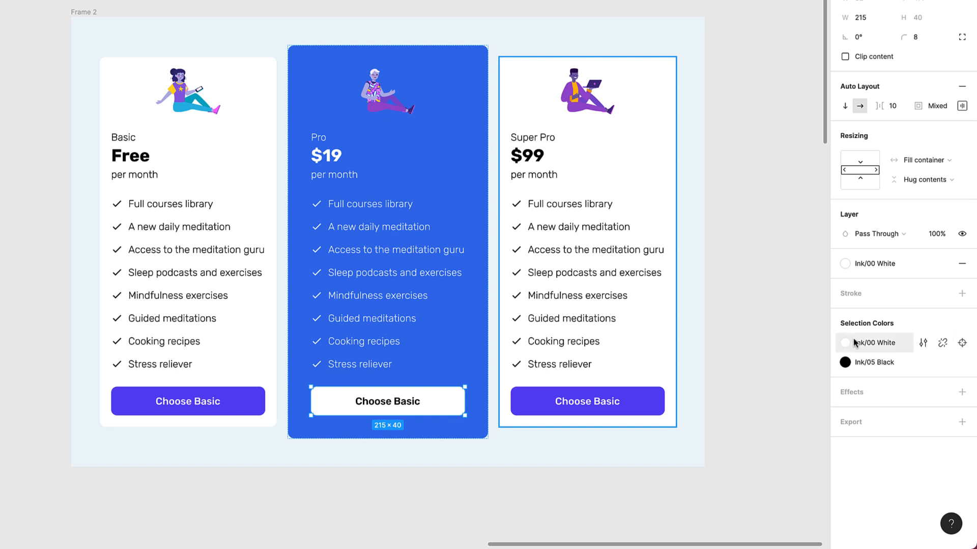
left_click(845, 342)
left_click(813, 420)
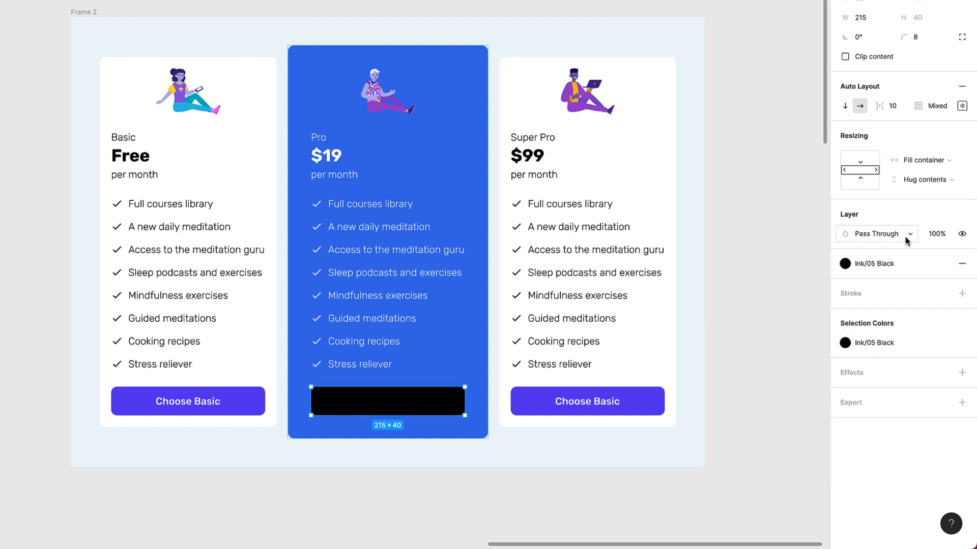
left_click(395, 406)
left_click(845, 229)
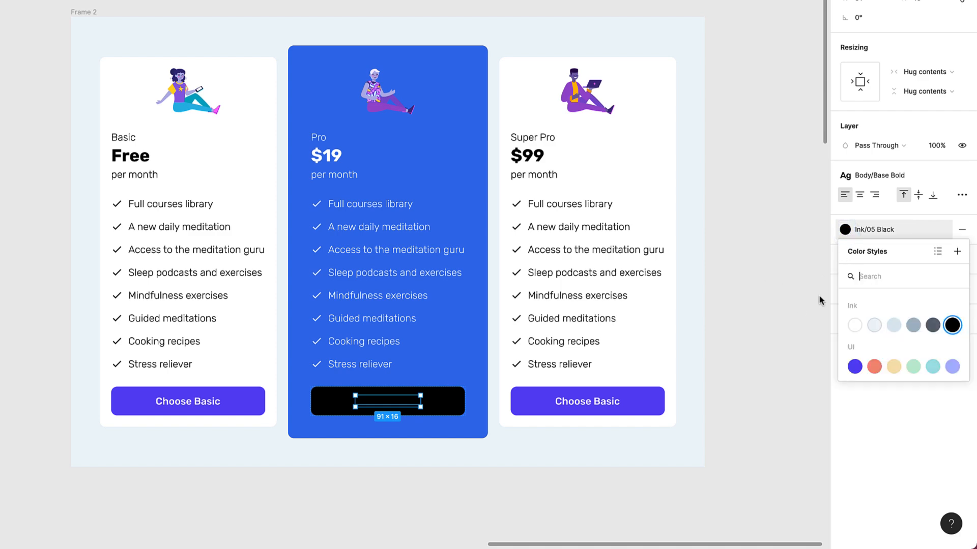
left_click(859, 328)
left_click(481, 511)
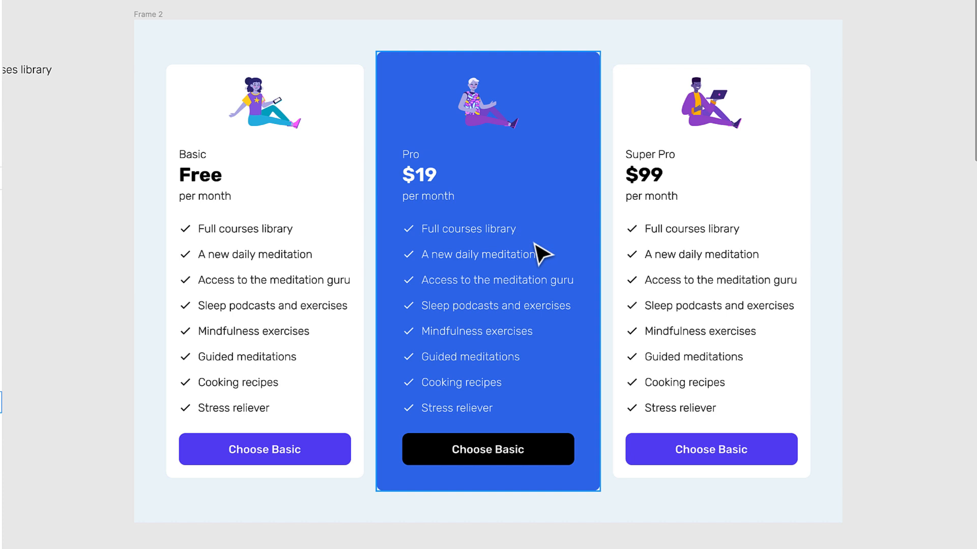
Step: Enlarge the outer frame around the three cards to about 1122 × 727
left_click(530, 230)
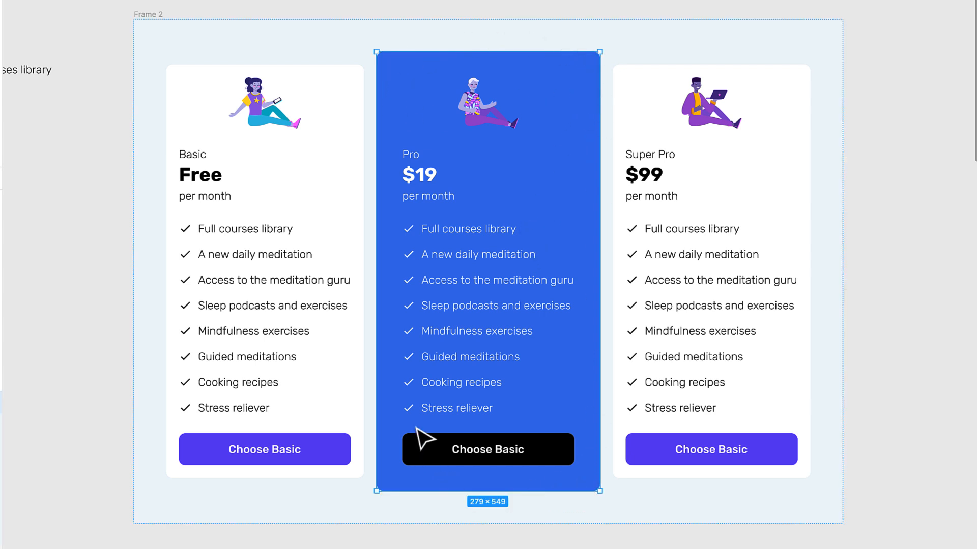
left_click(153, 21)
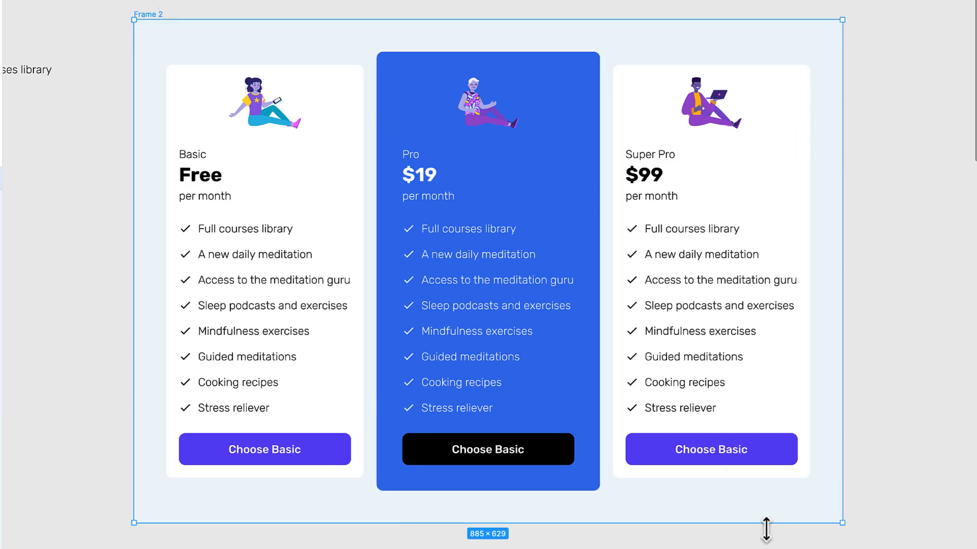
scroll(767, 529, "down", 5)
left_click_drag(804, 526, 906, 504)
scroll(907, 503, "right", 5)
scroll(907, 504, "down", 2)
left_click_drag(786, 466, 755, 527)
scroll(519, 379, "up", 3)
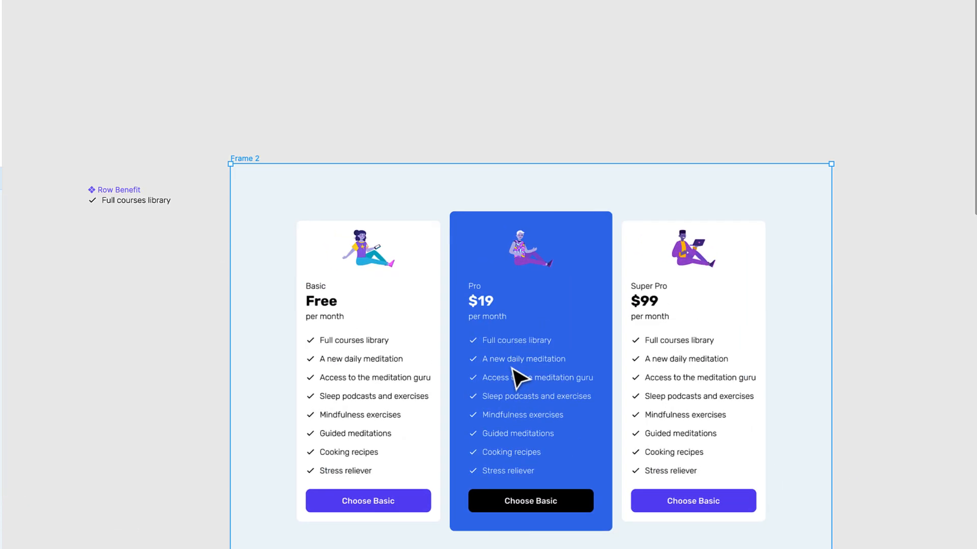
scroll(562, 283, "down", 3)
scroll(562, 279, "right", 3)
scroll(563, 279, "down", 2)
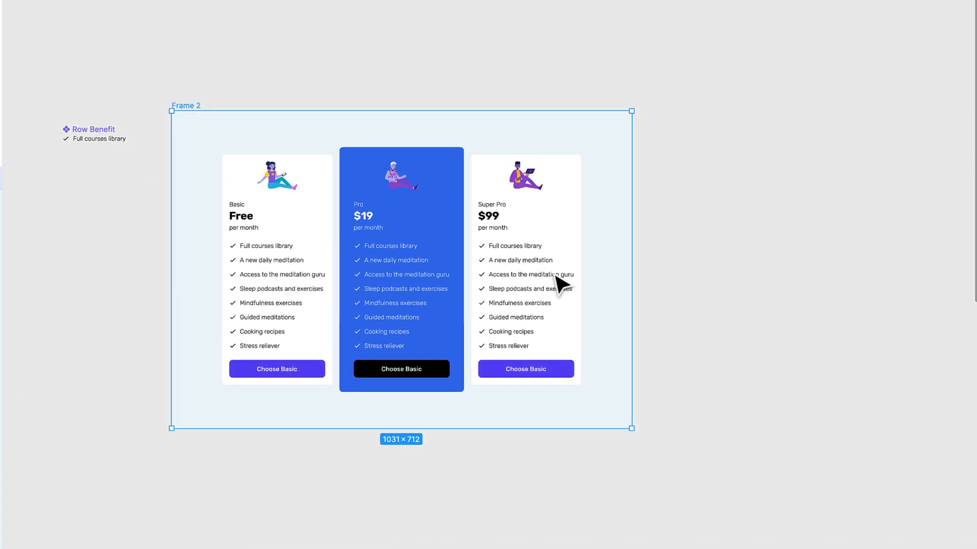
scroll(560, 282, "up", 4)
scroll(559, 282, "left", 4)
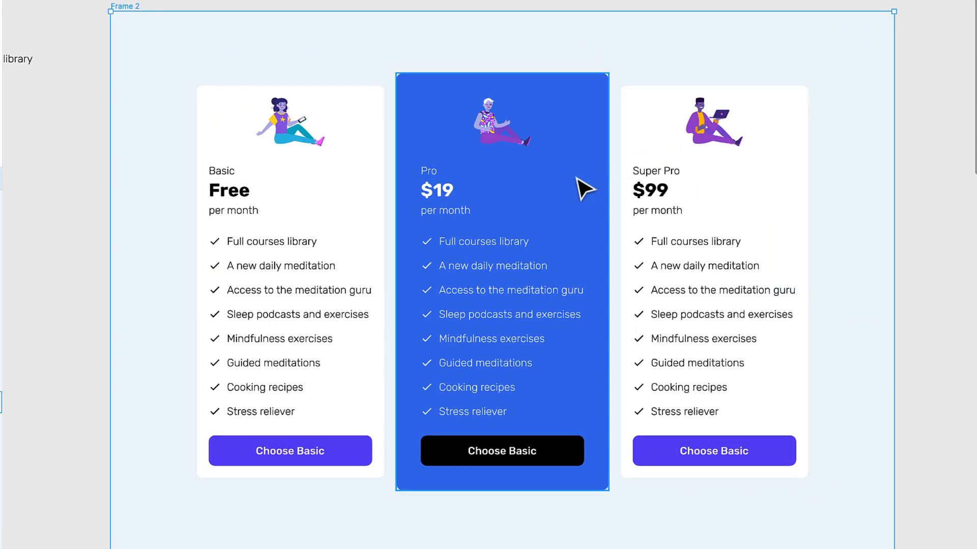
scroll(577, 190, "down", 1)
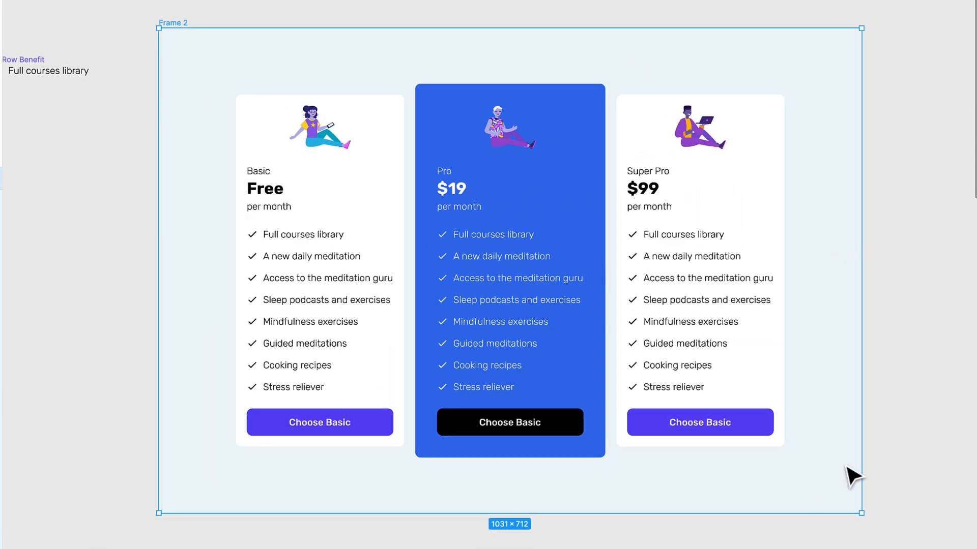
left_click_drag(863, 516, 923, 525)
left_click(709, 290)
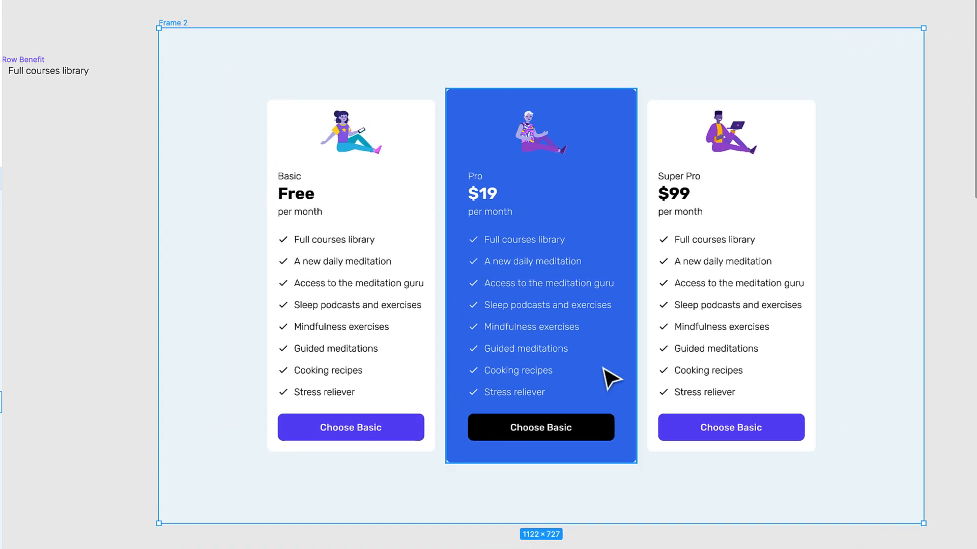
Step: Set the Pro card's horizontal resizing to Fill container
left_click(613, 284)
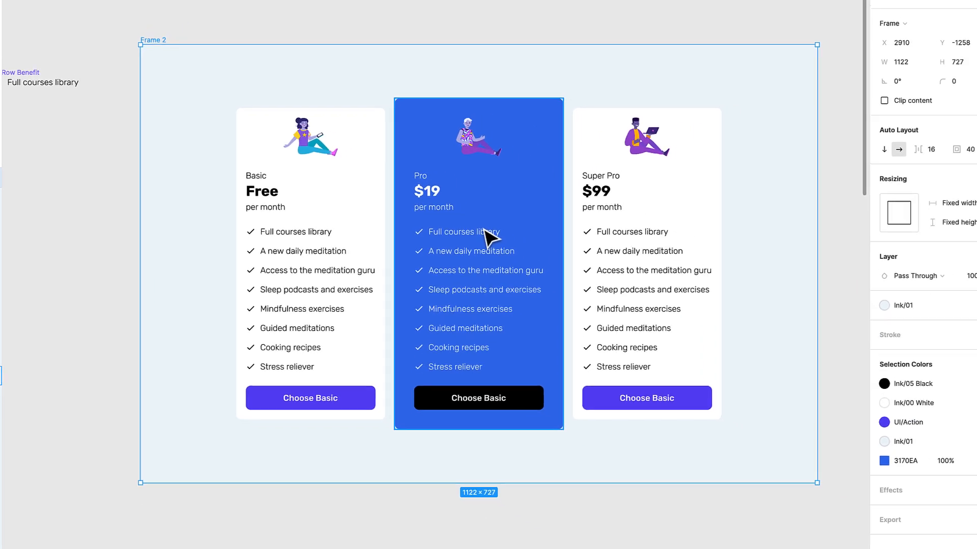
left_click(388, 233)
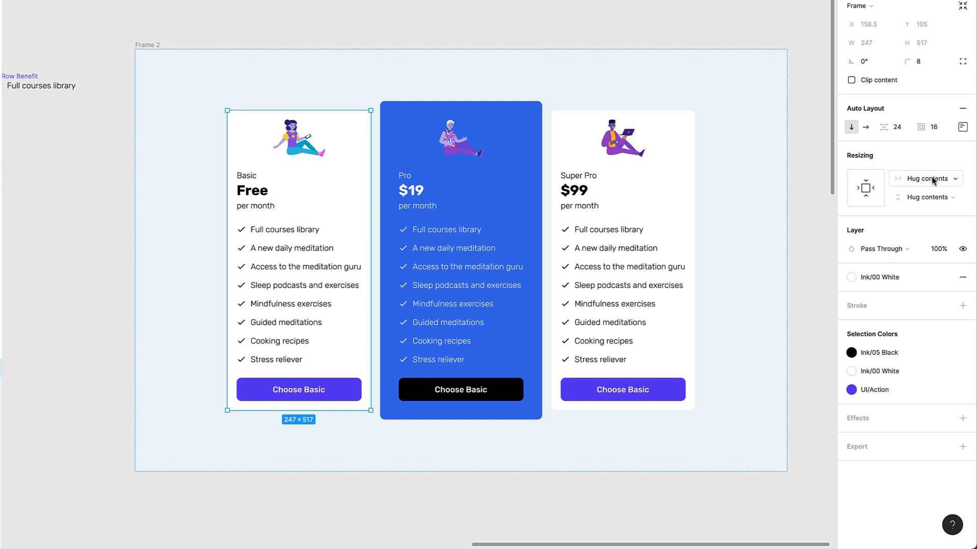
left_click(453, 277)
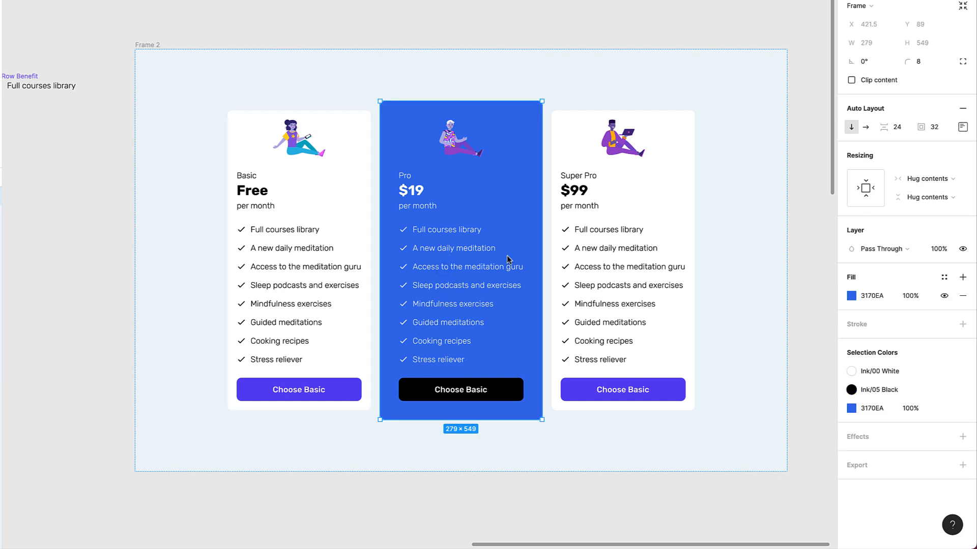
left_click(568, 224)
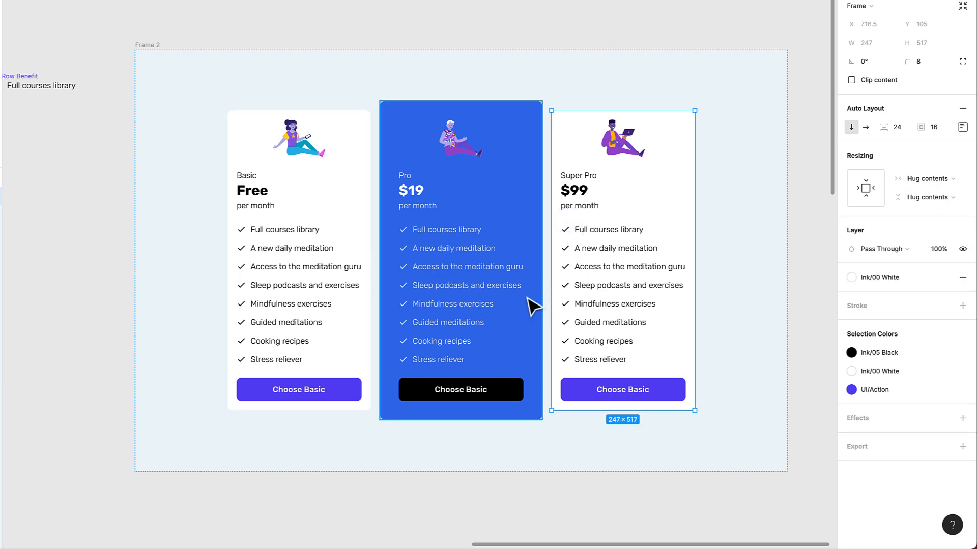
left_click(304, 221)
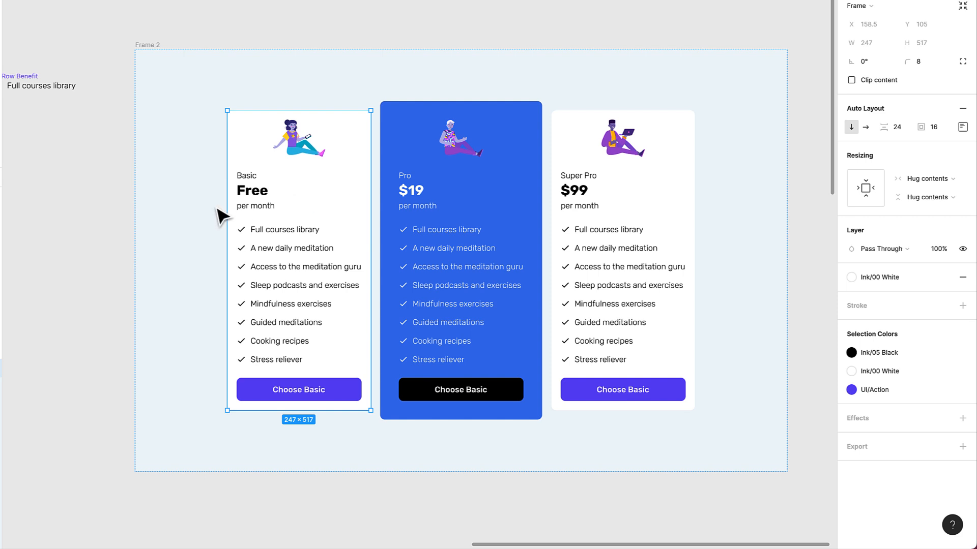
left_click(450, 196)
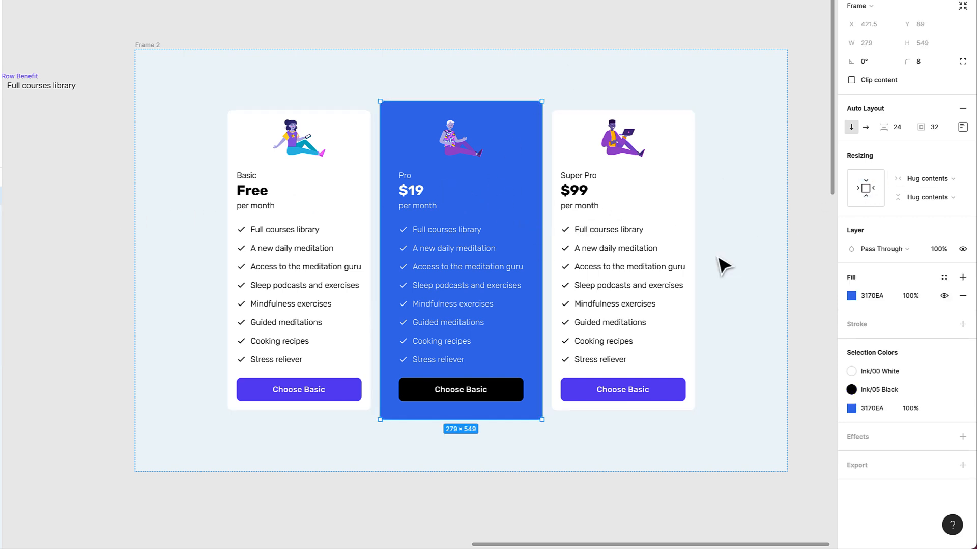
left_click(955, 178)
left_click(952, 191)
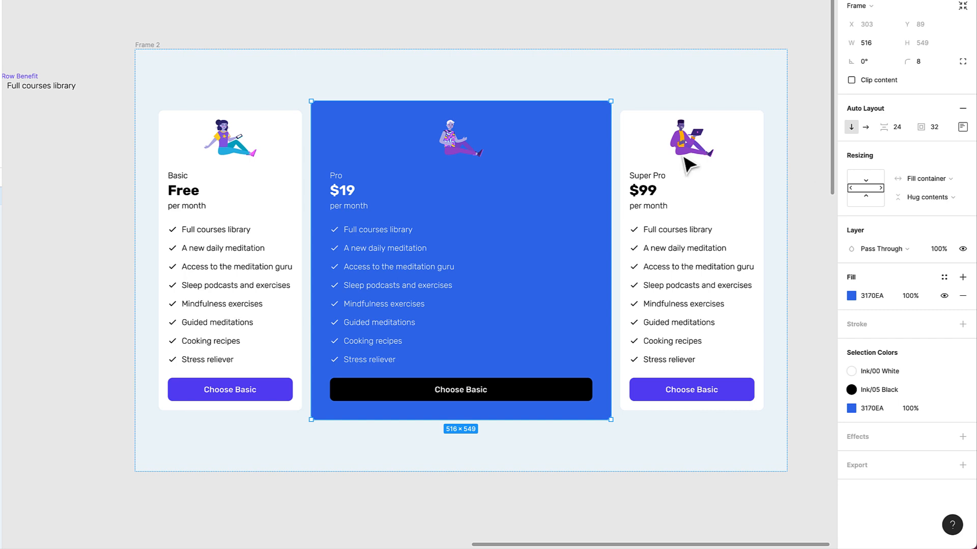
Step: Set the horizontal resizing of the Basic and Super Pro cards to Fill container
left_click(272, 279)
left_click(658, 248, "shift")
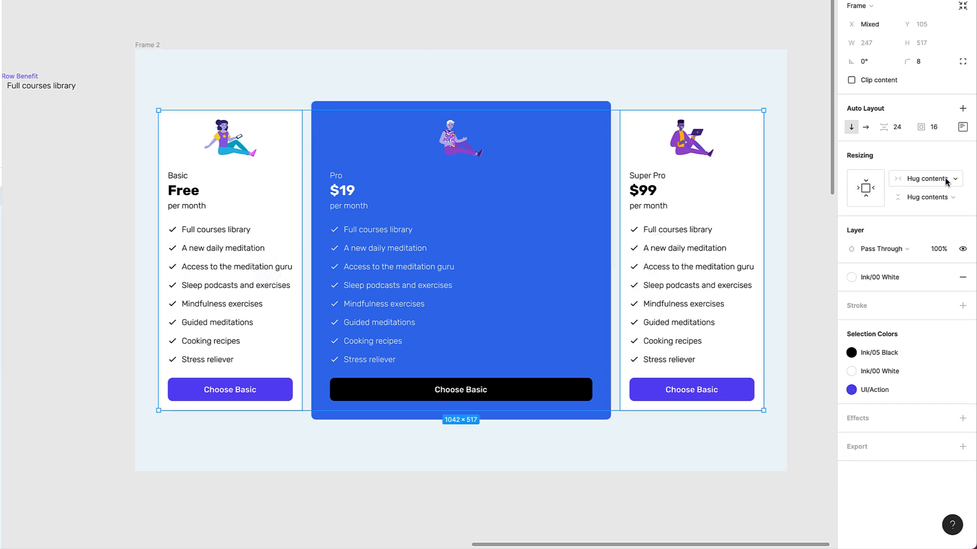
left_click(943, 179)
left_click(936, 194)
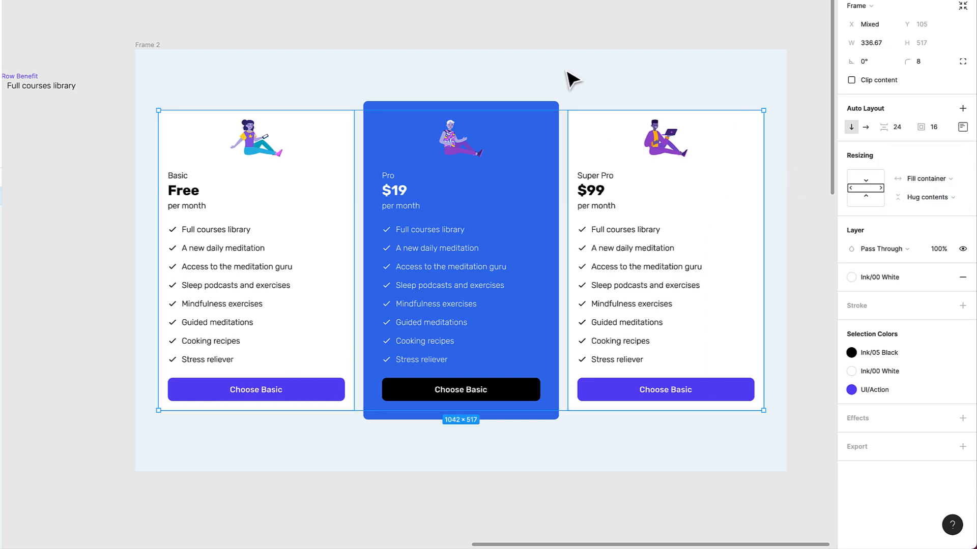
left_click(566, 44)
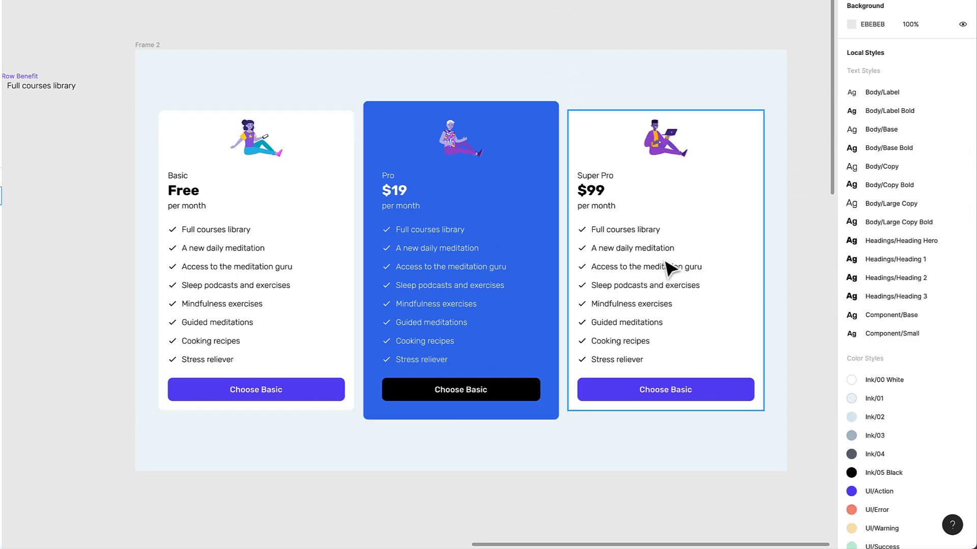
Step: Resize the outer frame to about 1256 × 864 so the three cards stretch with it
left_click(153, 46)
scroll(404, 98, "down", 3)
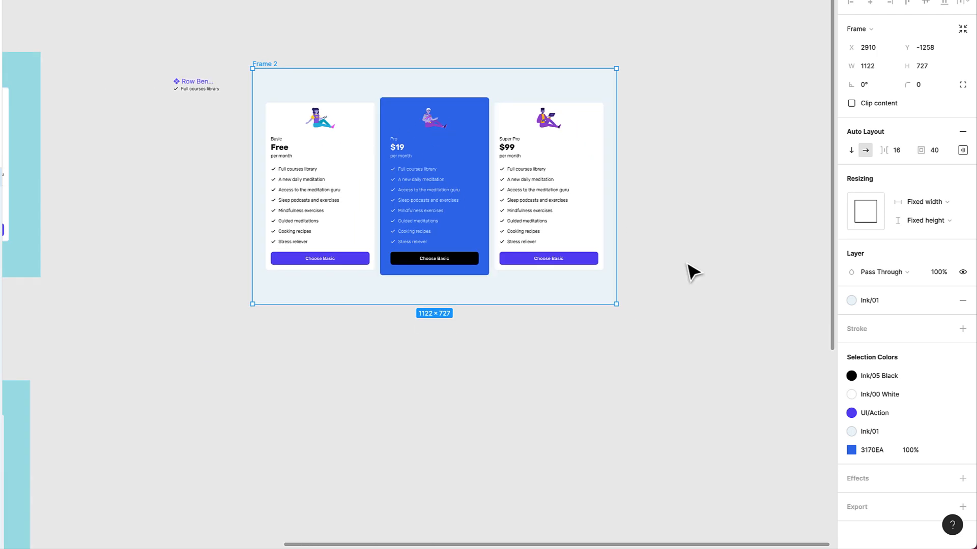
left_click_drag(616, 306, 626, 336)
scroll(470, 259, "up", 3)
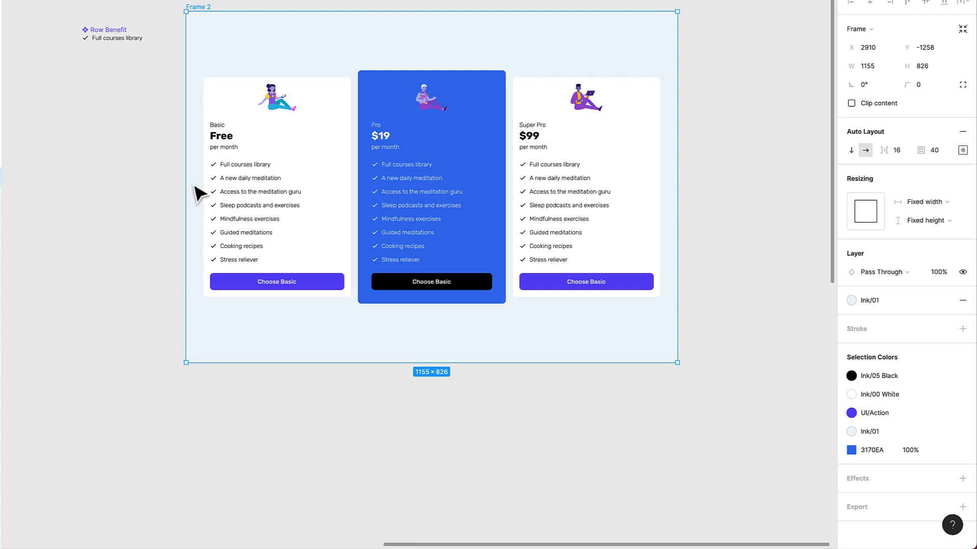
left_click_drag(676, 360, 720, 379)
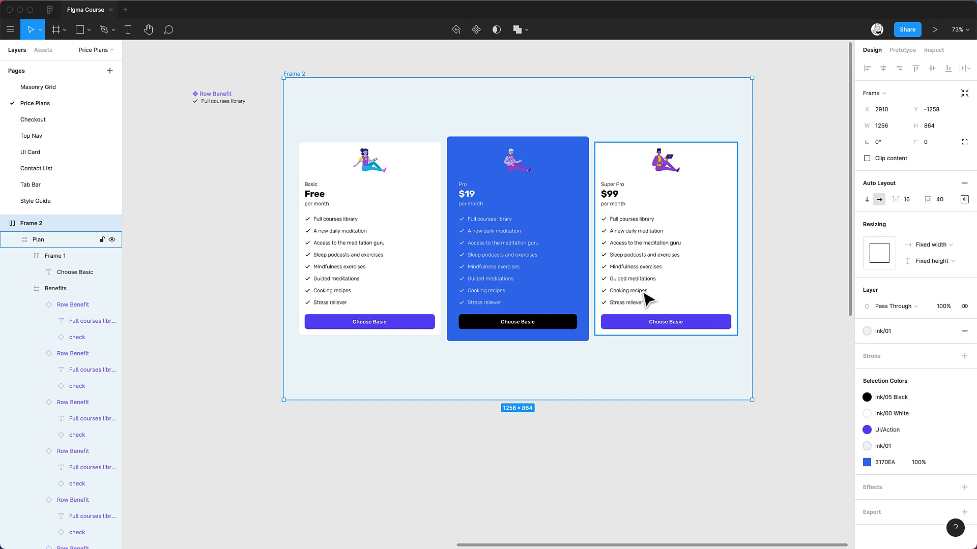
scroll(594, 231, "up", 5)
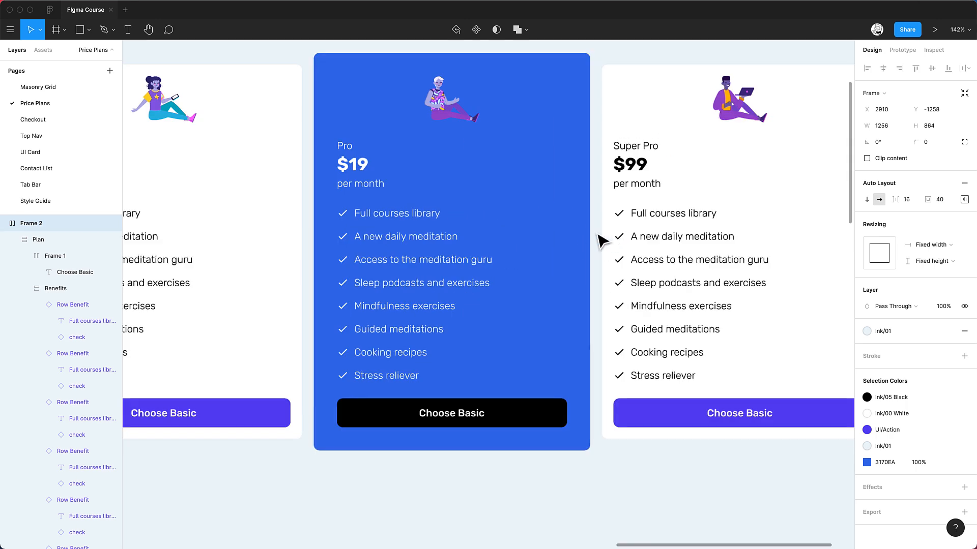
key("shift+1")
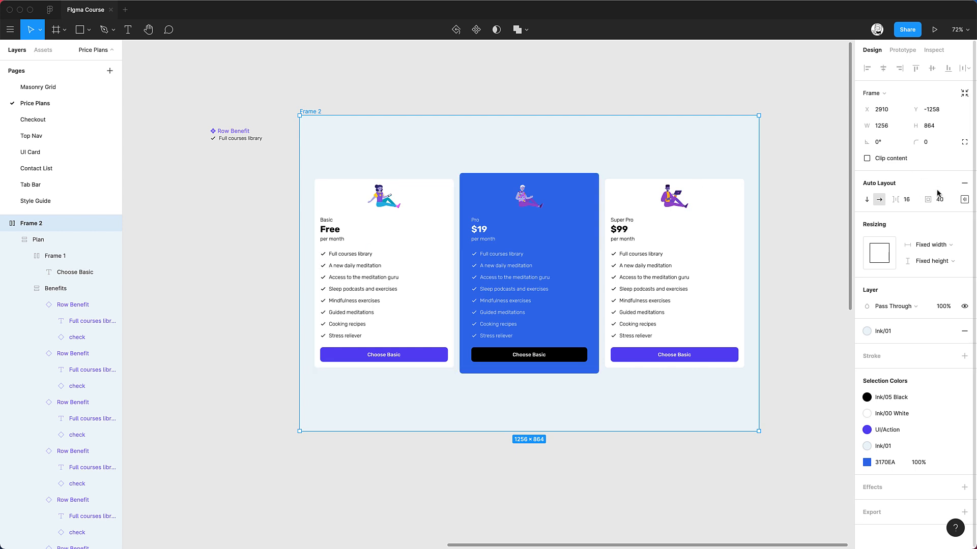
Step: Examine the horizontal resizing of all three cards together, and reselect the outer frame
left_click(662, 277)
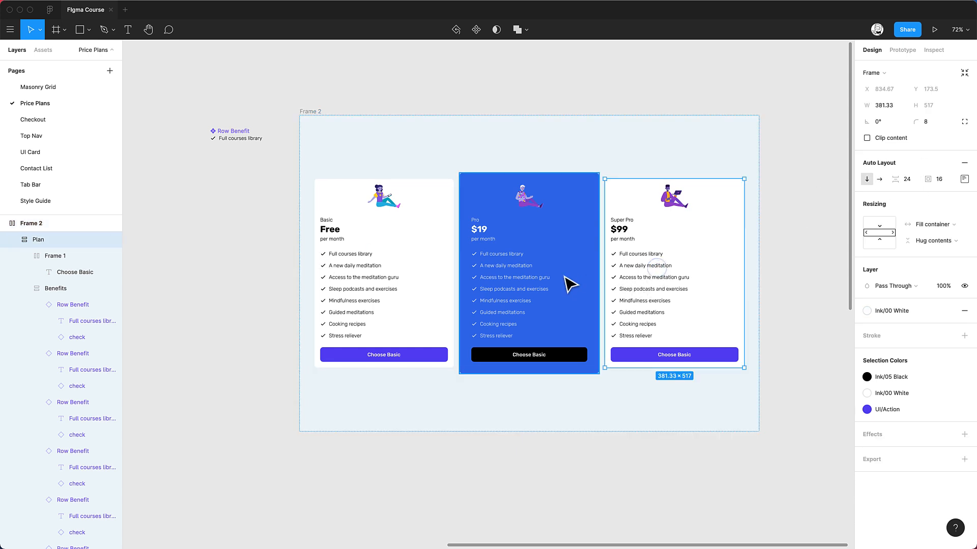
left_click(483, 279, "shift")
left_click(416, 279, "shift")
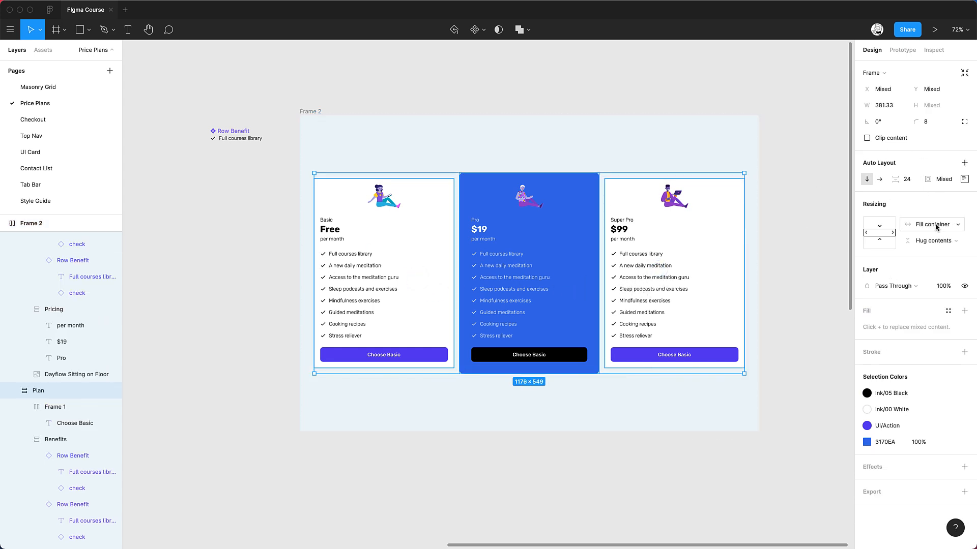
left_click(321, 120)
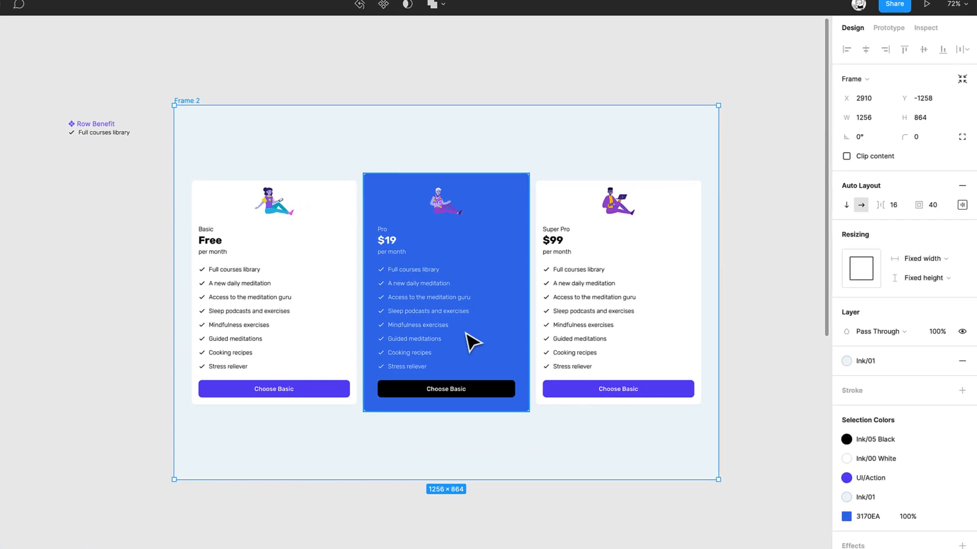
Step: Set the horizontal resizing of the Basic, Pro and Super Pro cards together to Hug contents
left_click(539, 303)
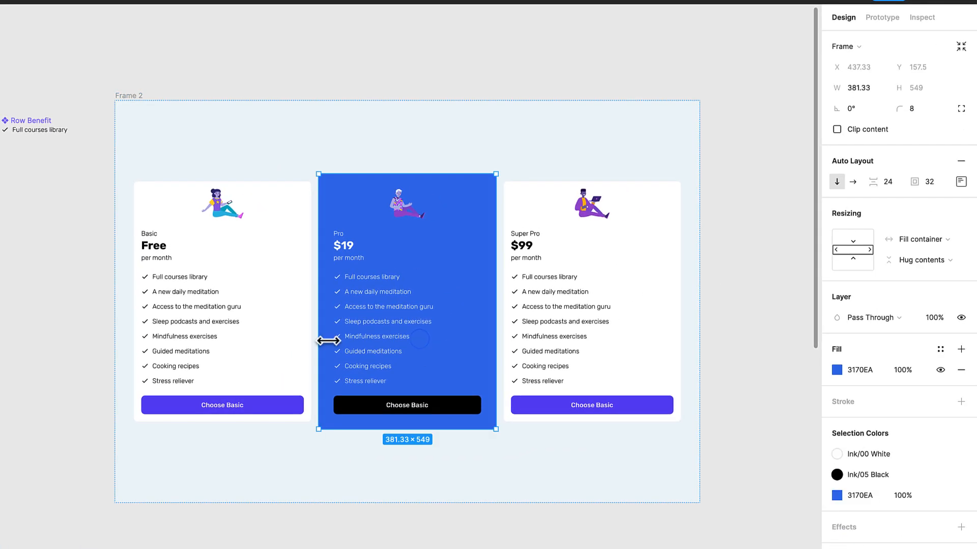
left_click(246, 352, "shift")
left_click(623, 337, "shift")
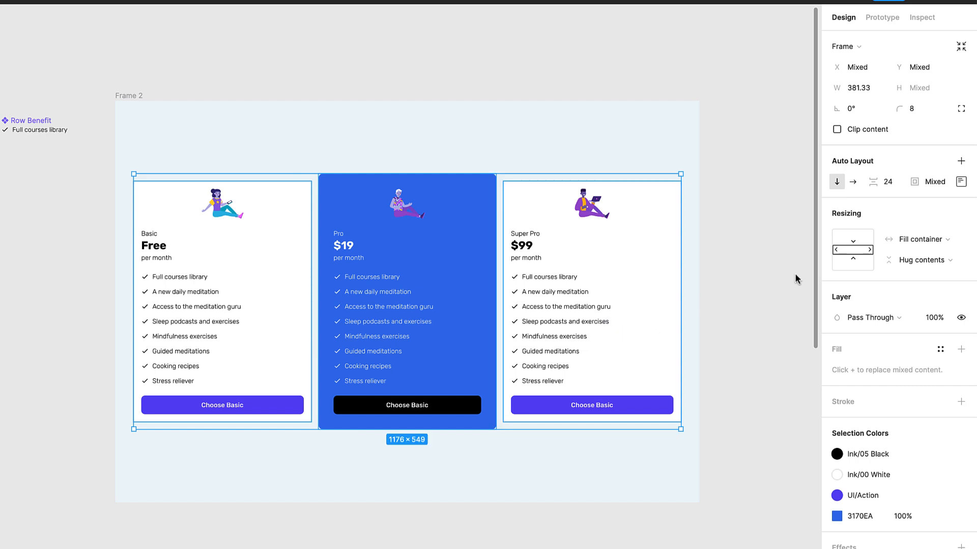
left_click(931, 240)
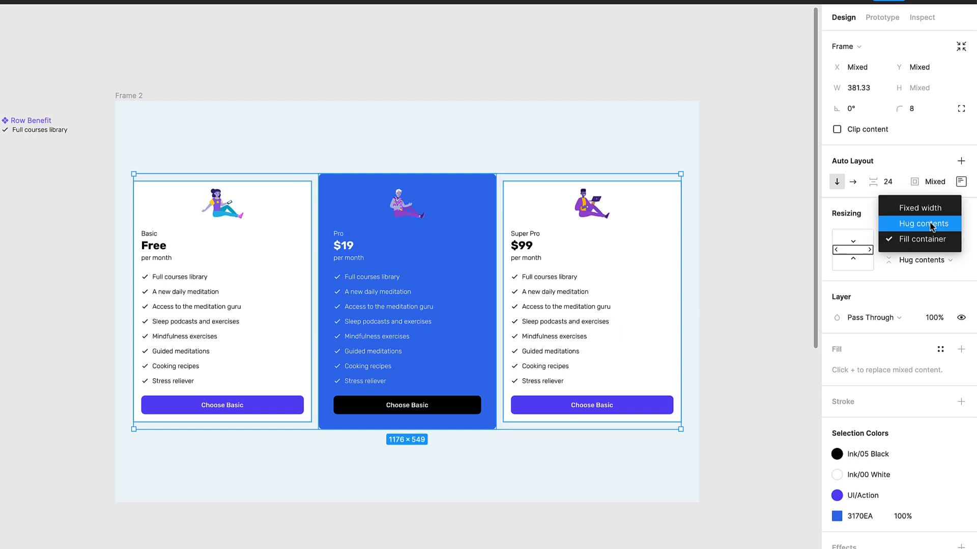
left_click(931, 226)
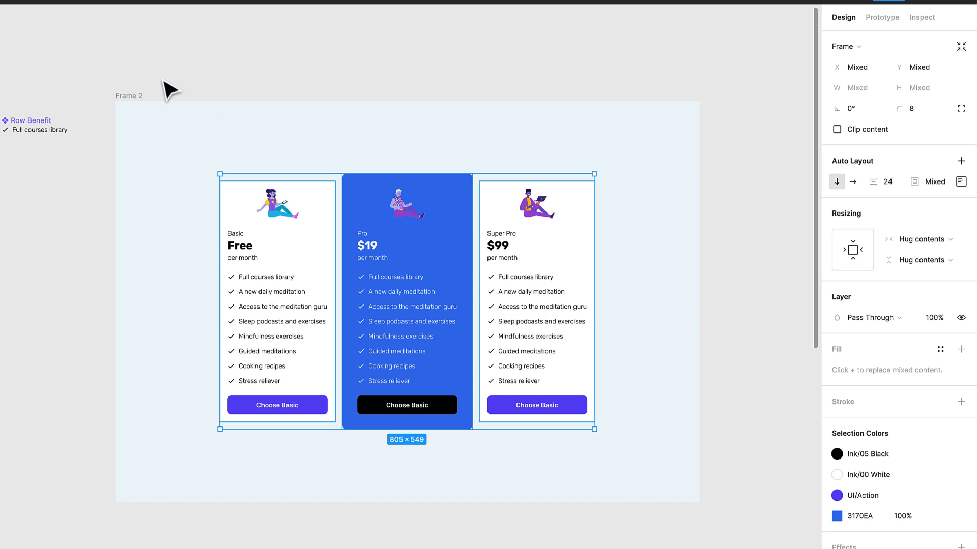
Step: Resize the outer frame around the three cards to about 995 × 767
left_click(121, 99)
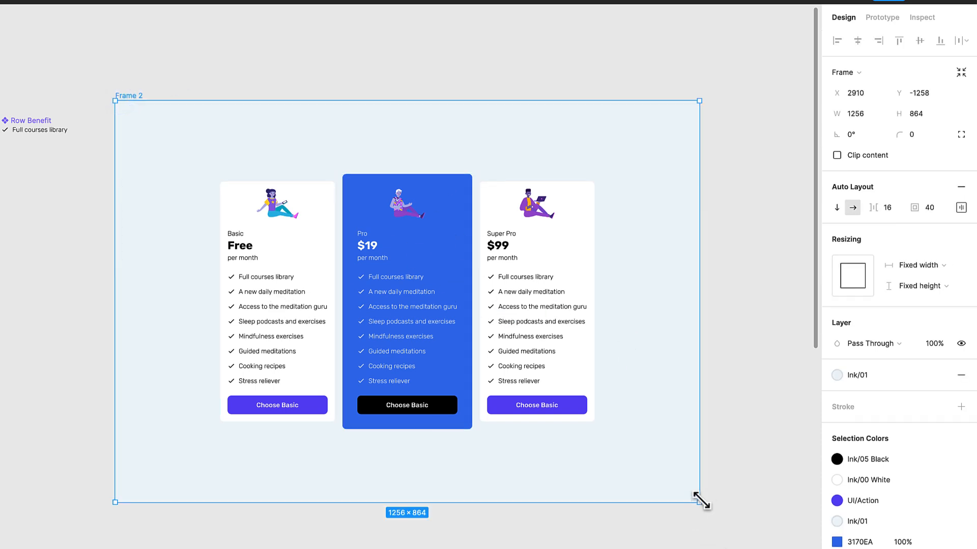
left_click_drag(701, 505, 577, 459)
left_click_drag(609, 418, 608, 417)
scroll(260, 259, "up", 2)
scroll(260, 259, "up", 1)
scroll(260, 259, "right", 1)
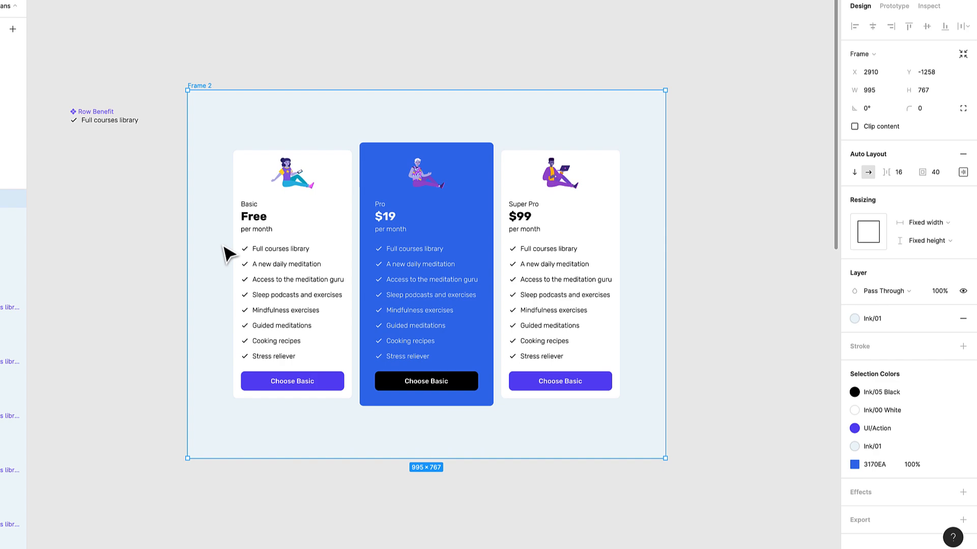
scroll(227, 253, "up", 1)
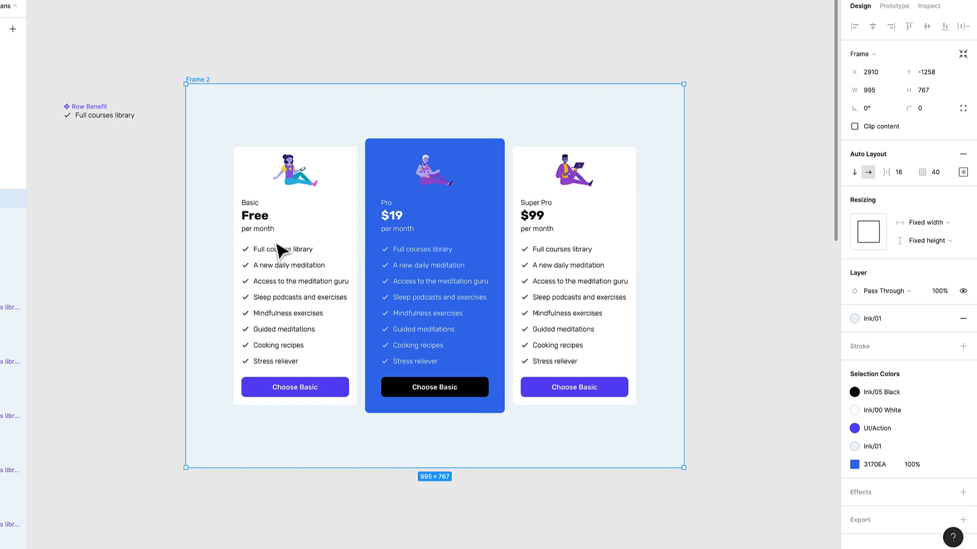
Step: Examine the auto layout settings of the Basic card and its nested price text, benefits list and button frames
left_click(164, 237)
scroll(164, 238, "up", 2)
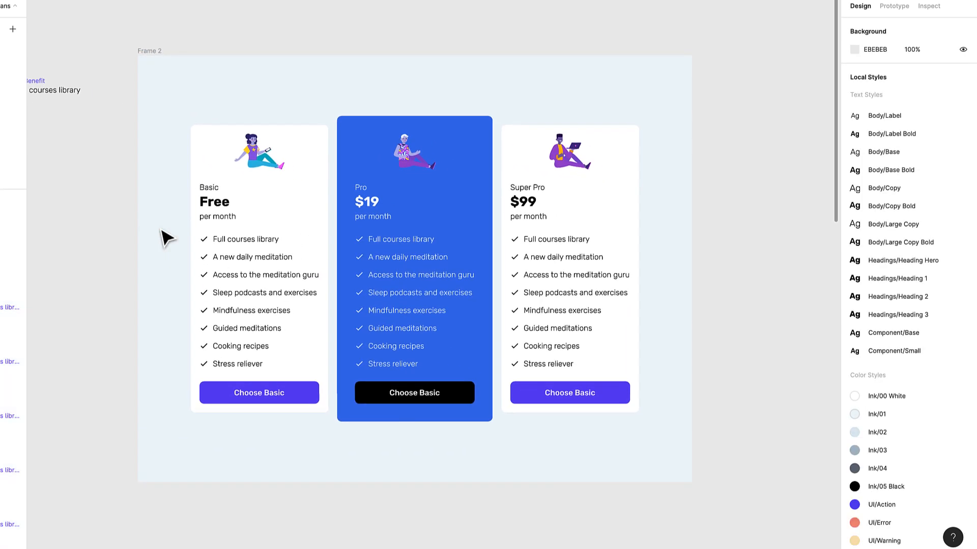
scroll(192, 236, "up", 2)
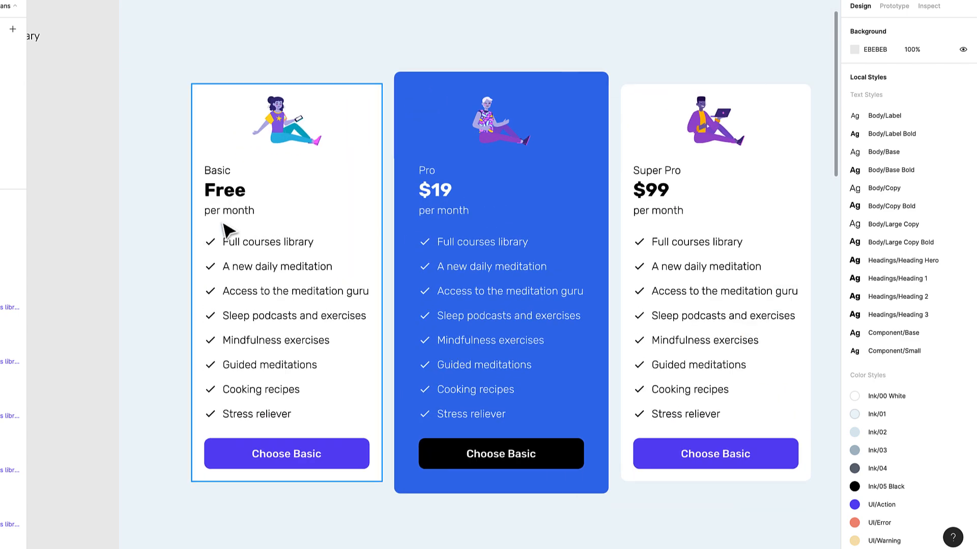
left_click(229, 182)
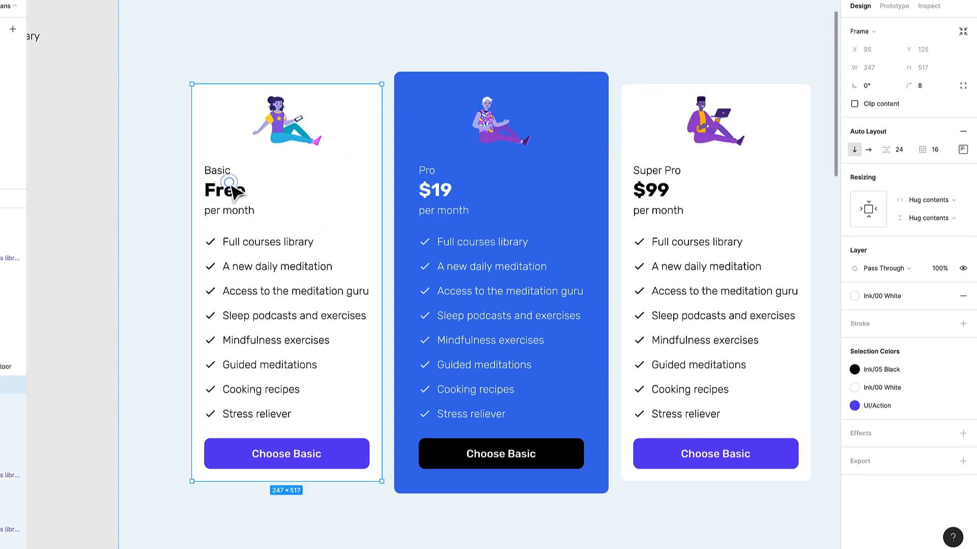
left_click(233, 187)
left_click(260, 291)
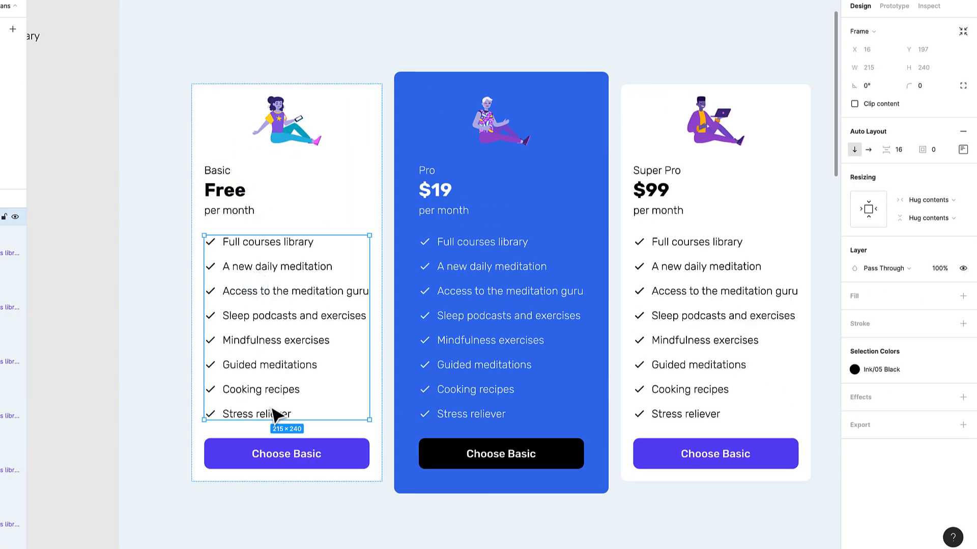
left_click(291, 463)
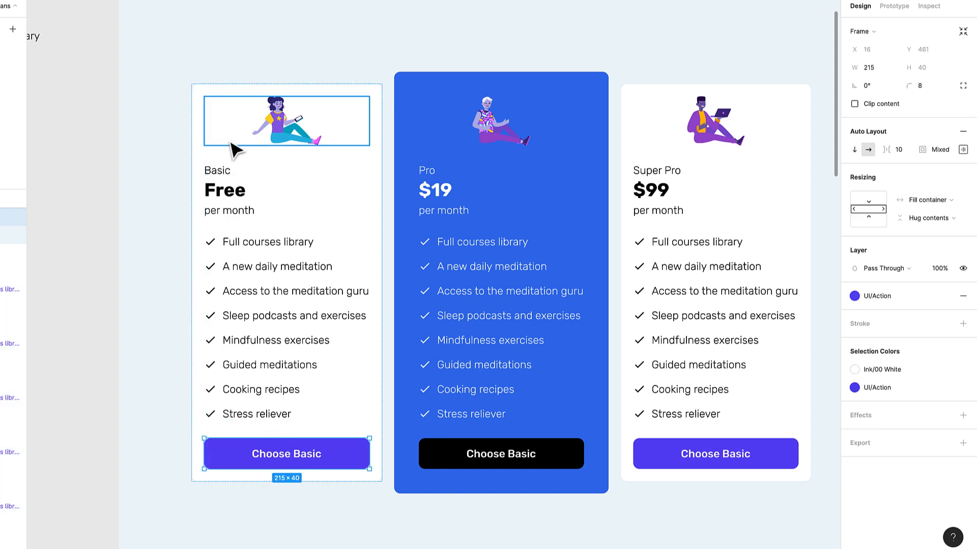
scroll(310, 249, "down", 2)
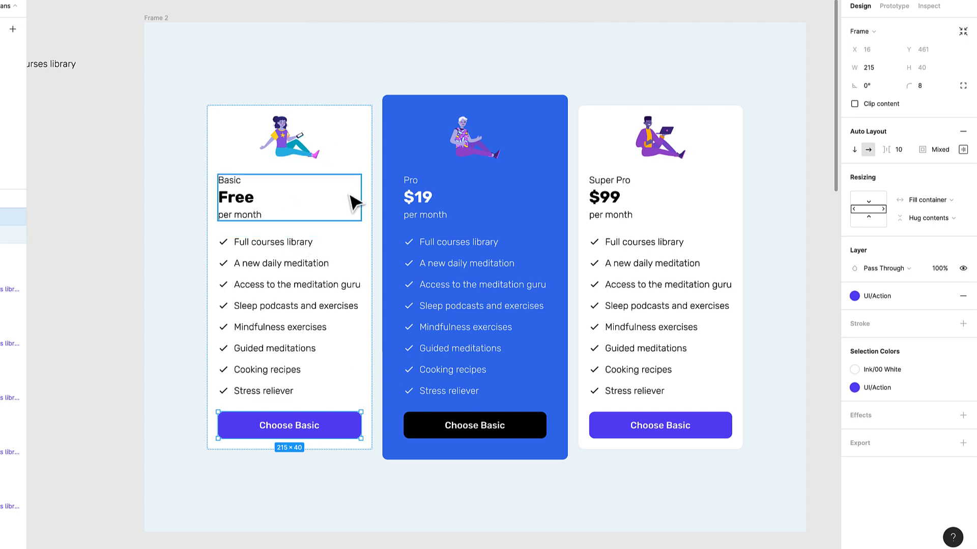
Step: Compare the auto layout settings of the Basic, Pro and Super Pro cards
left_click(387, 91)
left_click(342, 209)
left_click(498, 212)
left_click(666, 213)
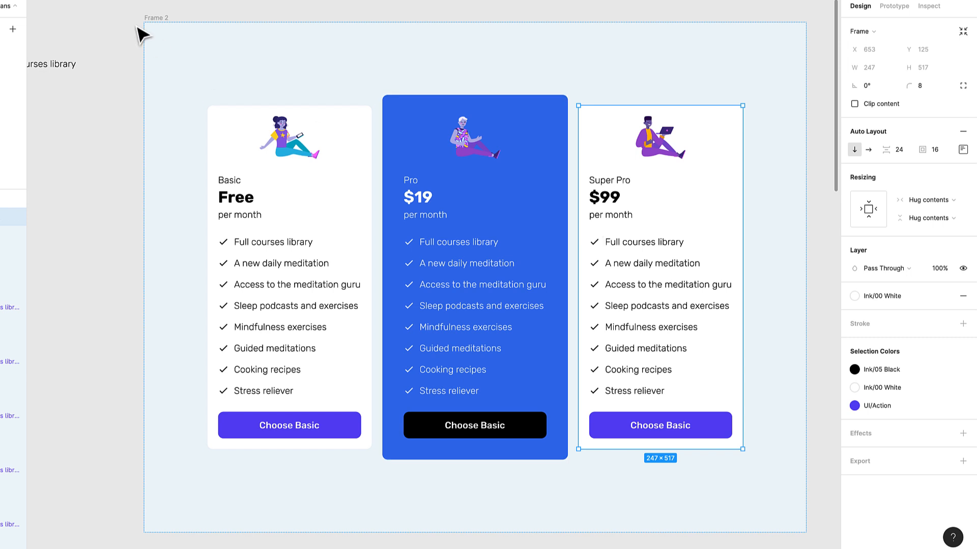
scroll(429, 104, "right", 3)
left_click(401, 179)
left_click(617, 217)
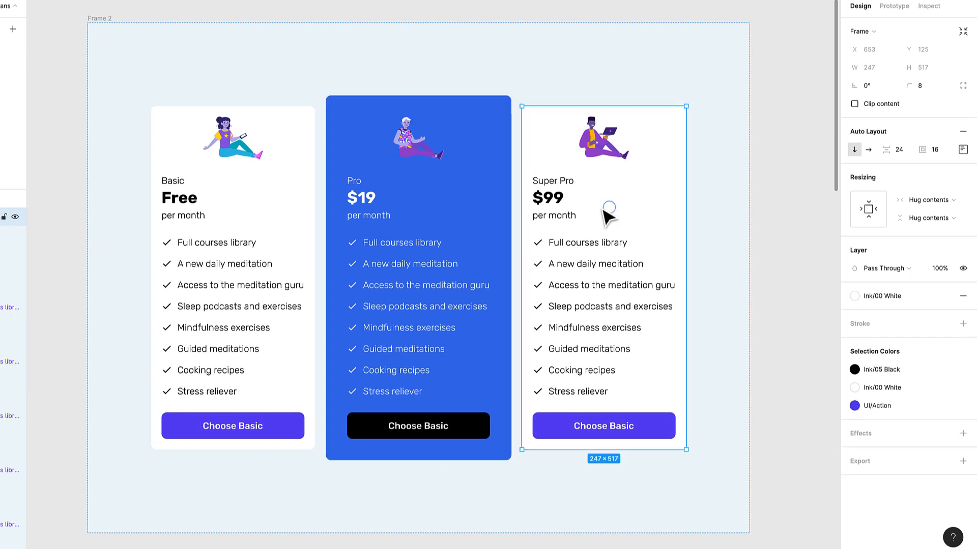
Step: Try top and bottom alignment for the cards in the outer frame, and return them to centre alignment
left_click(99, 21)
left_click(964, 174)
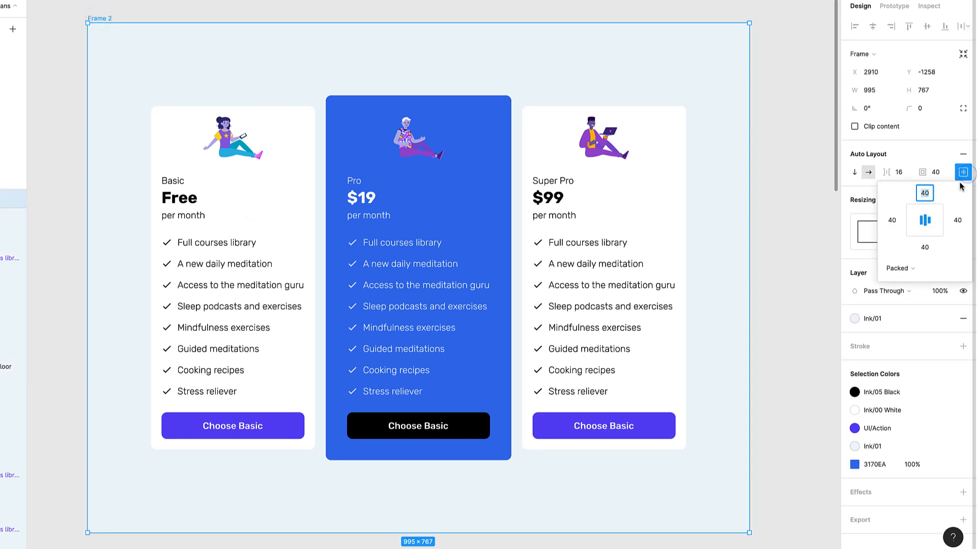
left_click(925, 211)
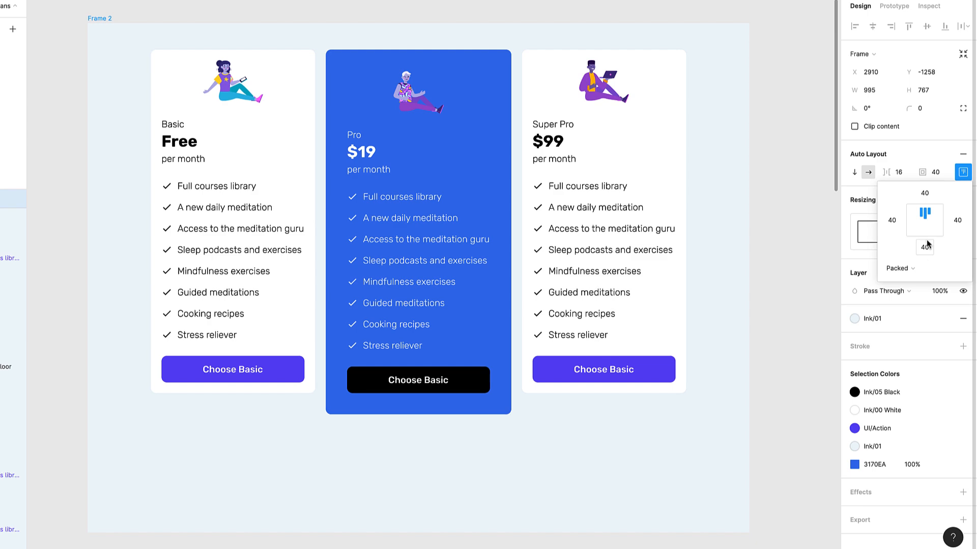
left_click(925, 230)
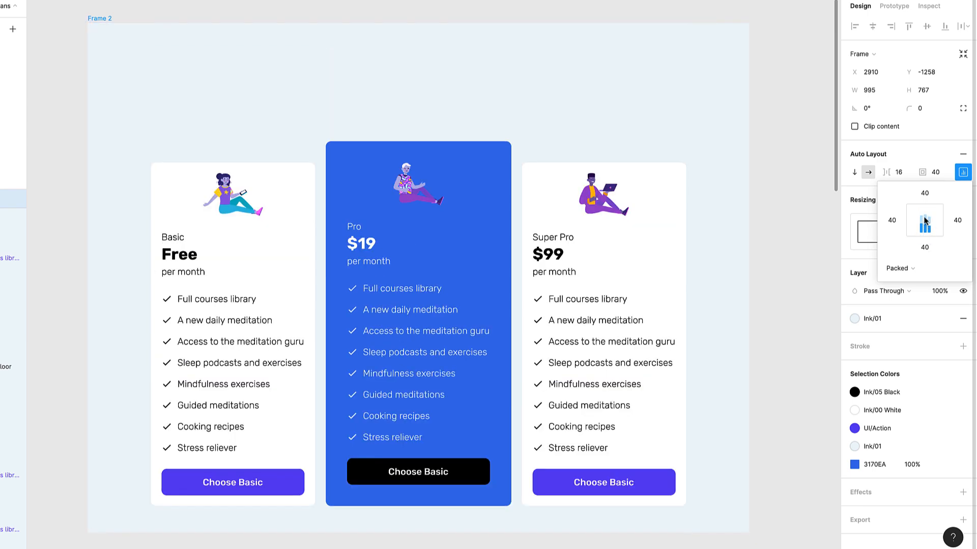
left_click(925, 219)
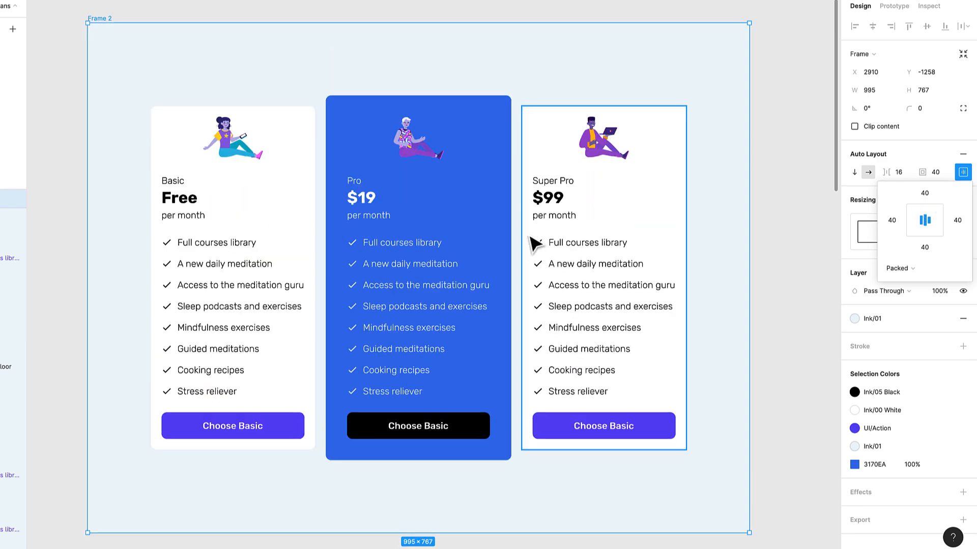